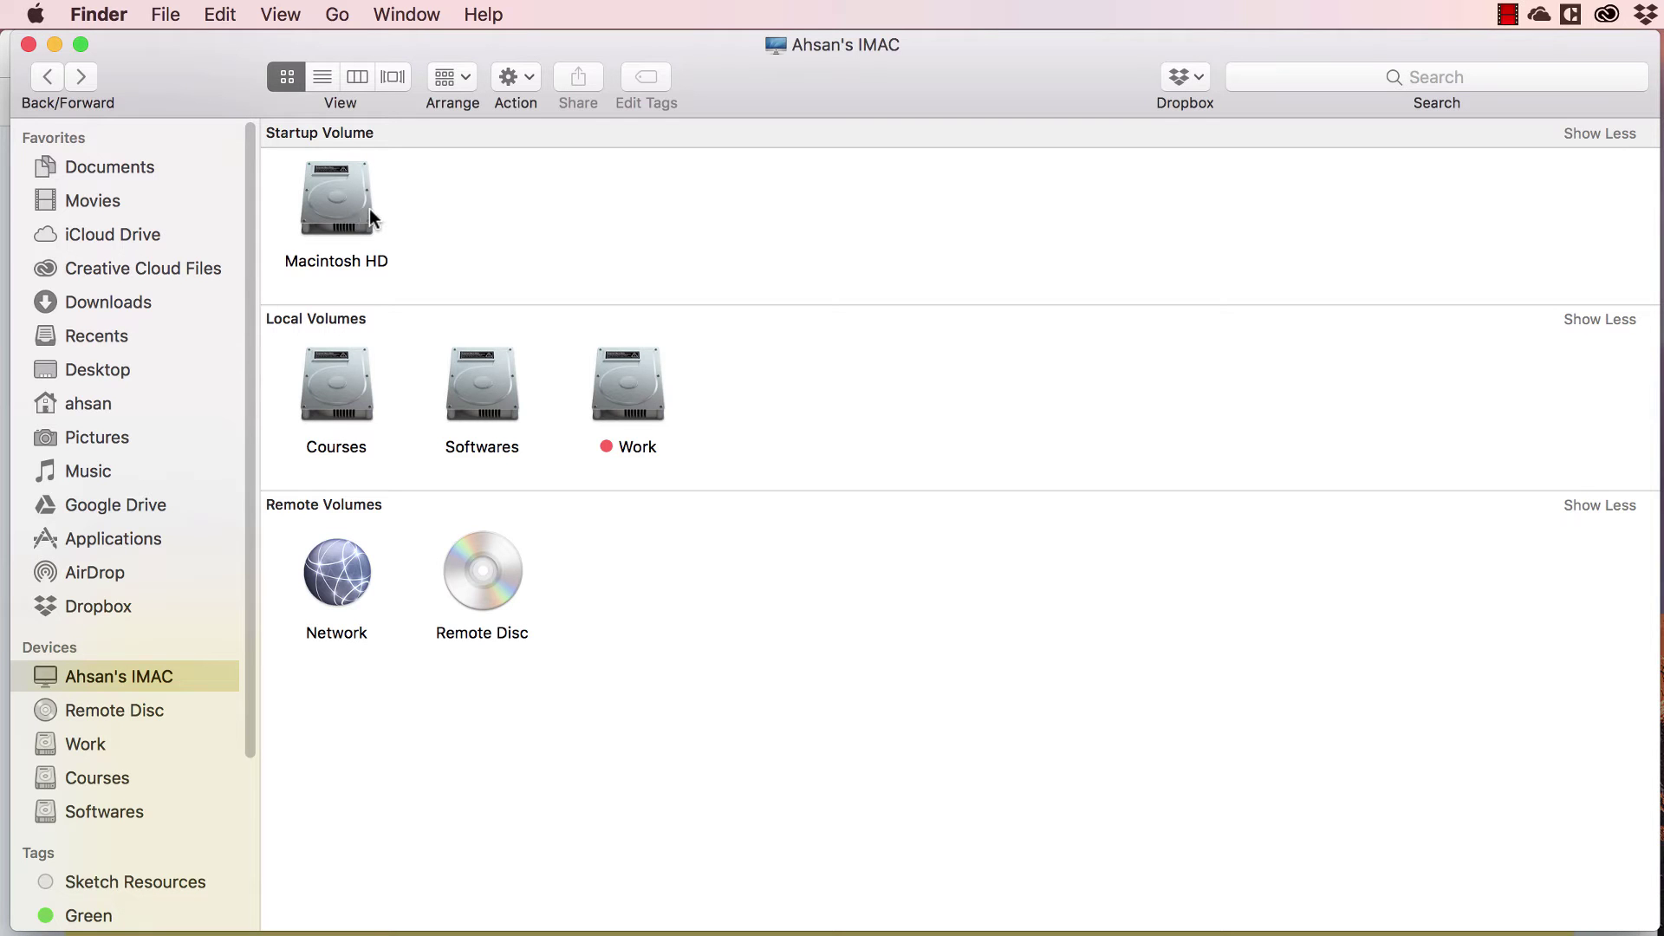
click(337, 220)
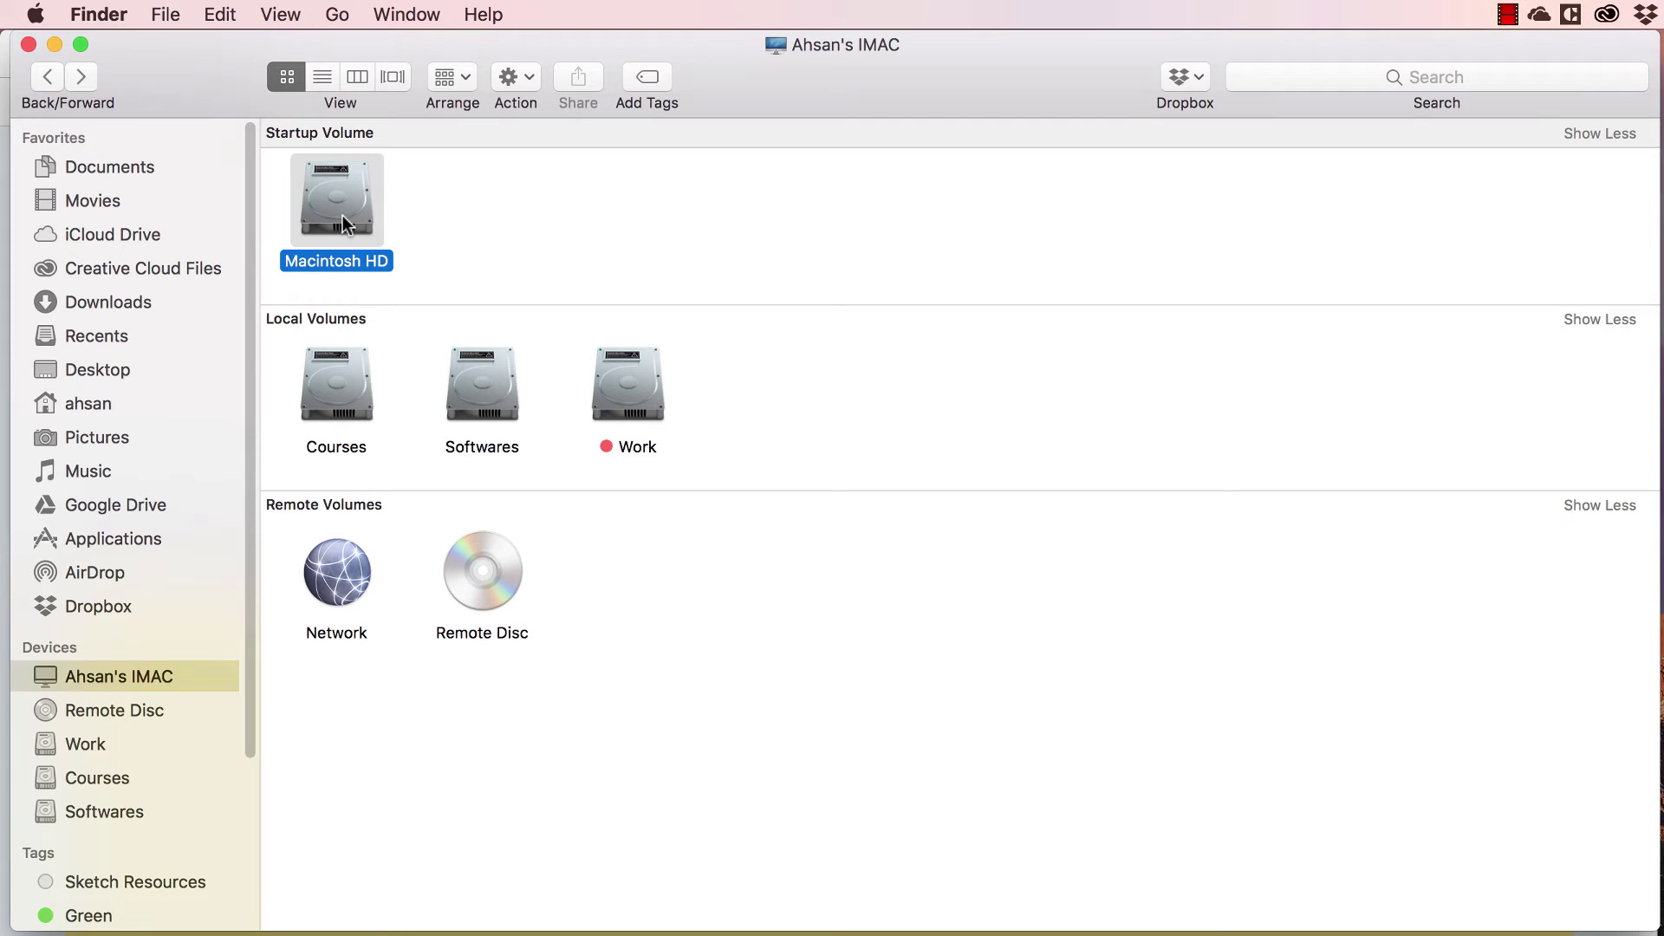
Navigate Macintosh HD > Library > Application Support > Adobe > CEP > extensions.
double_click(343, 223)
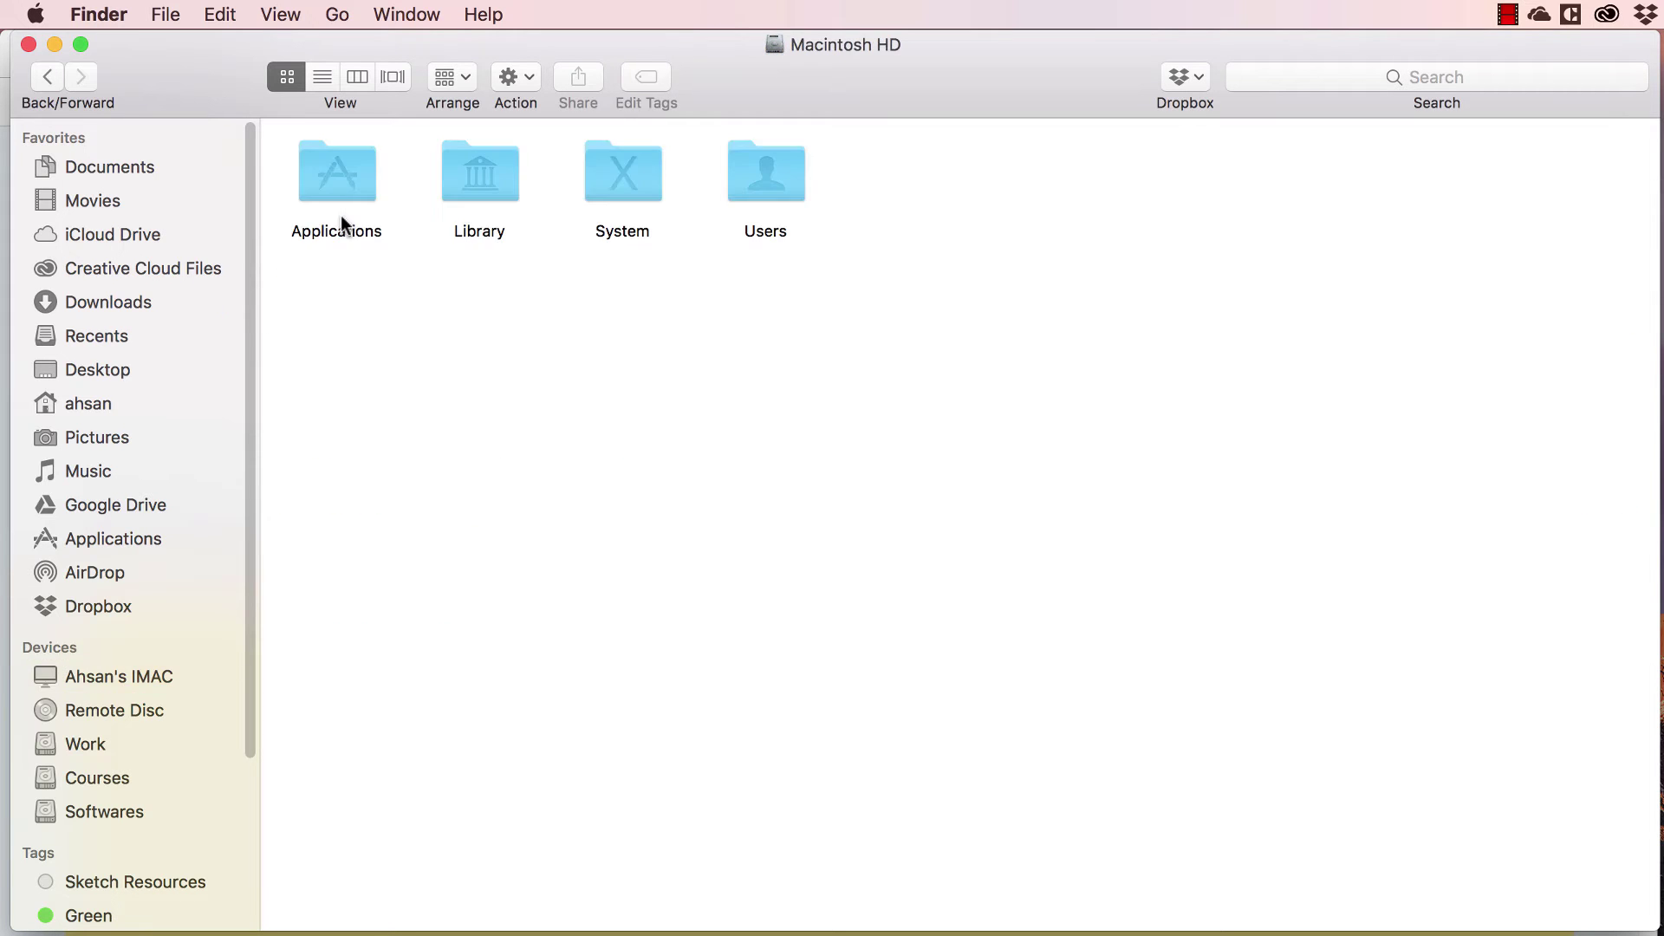
double_click(460, 169)
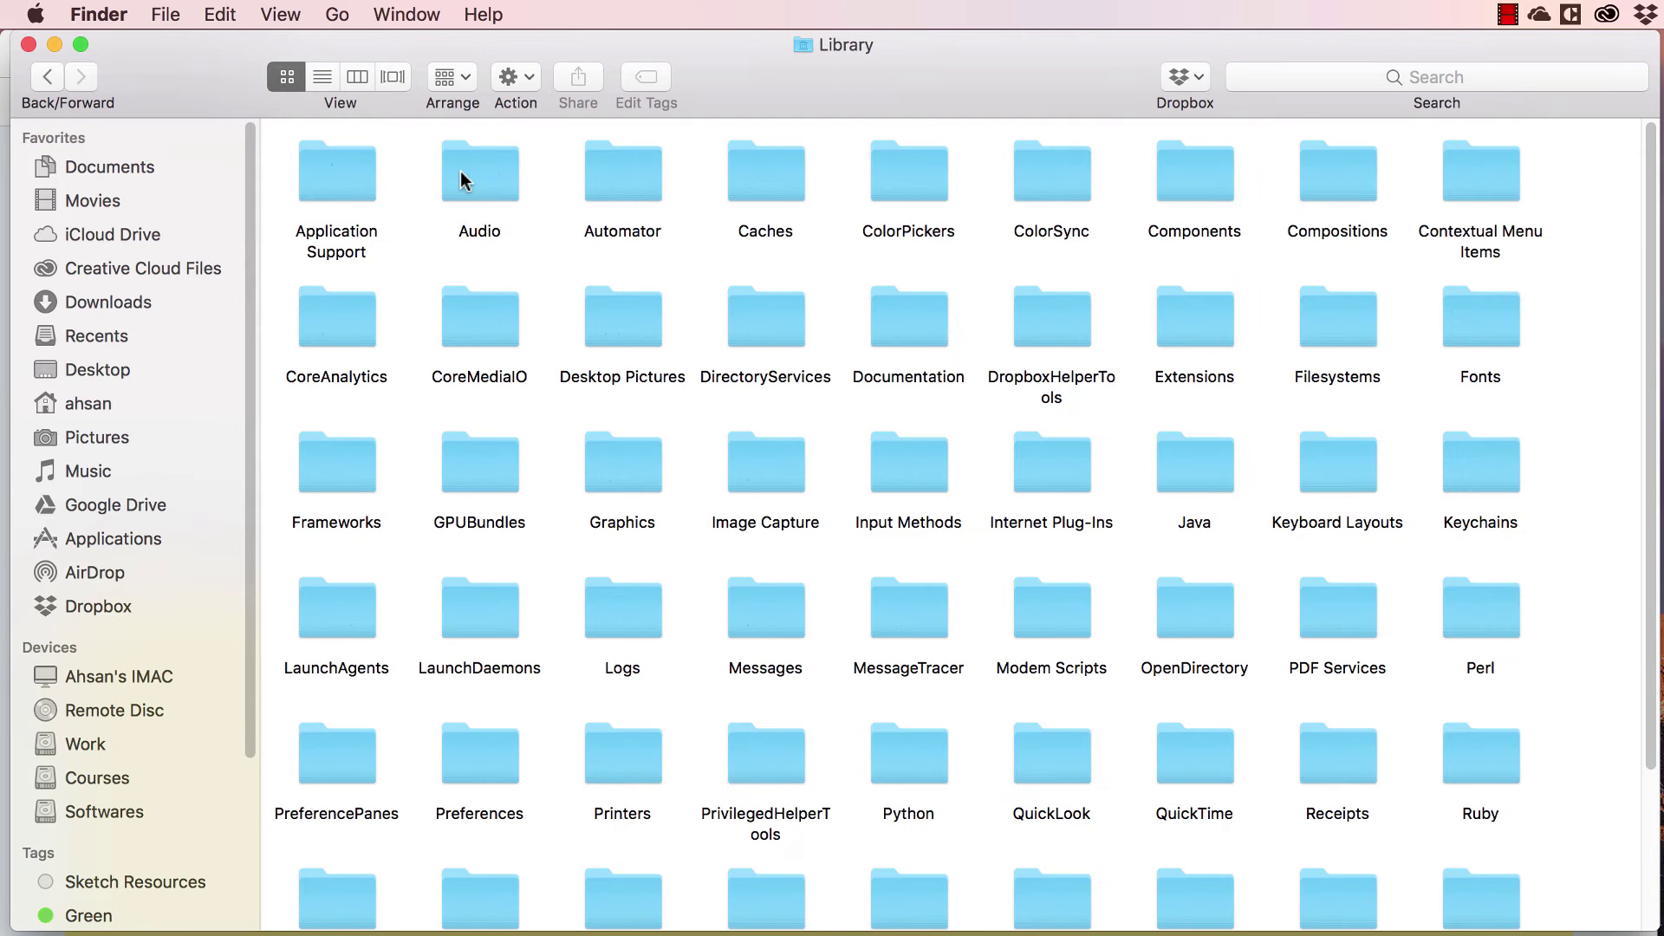
double_click(338, 191)
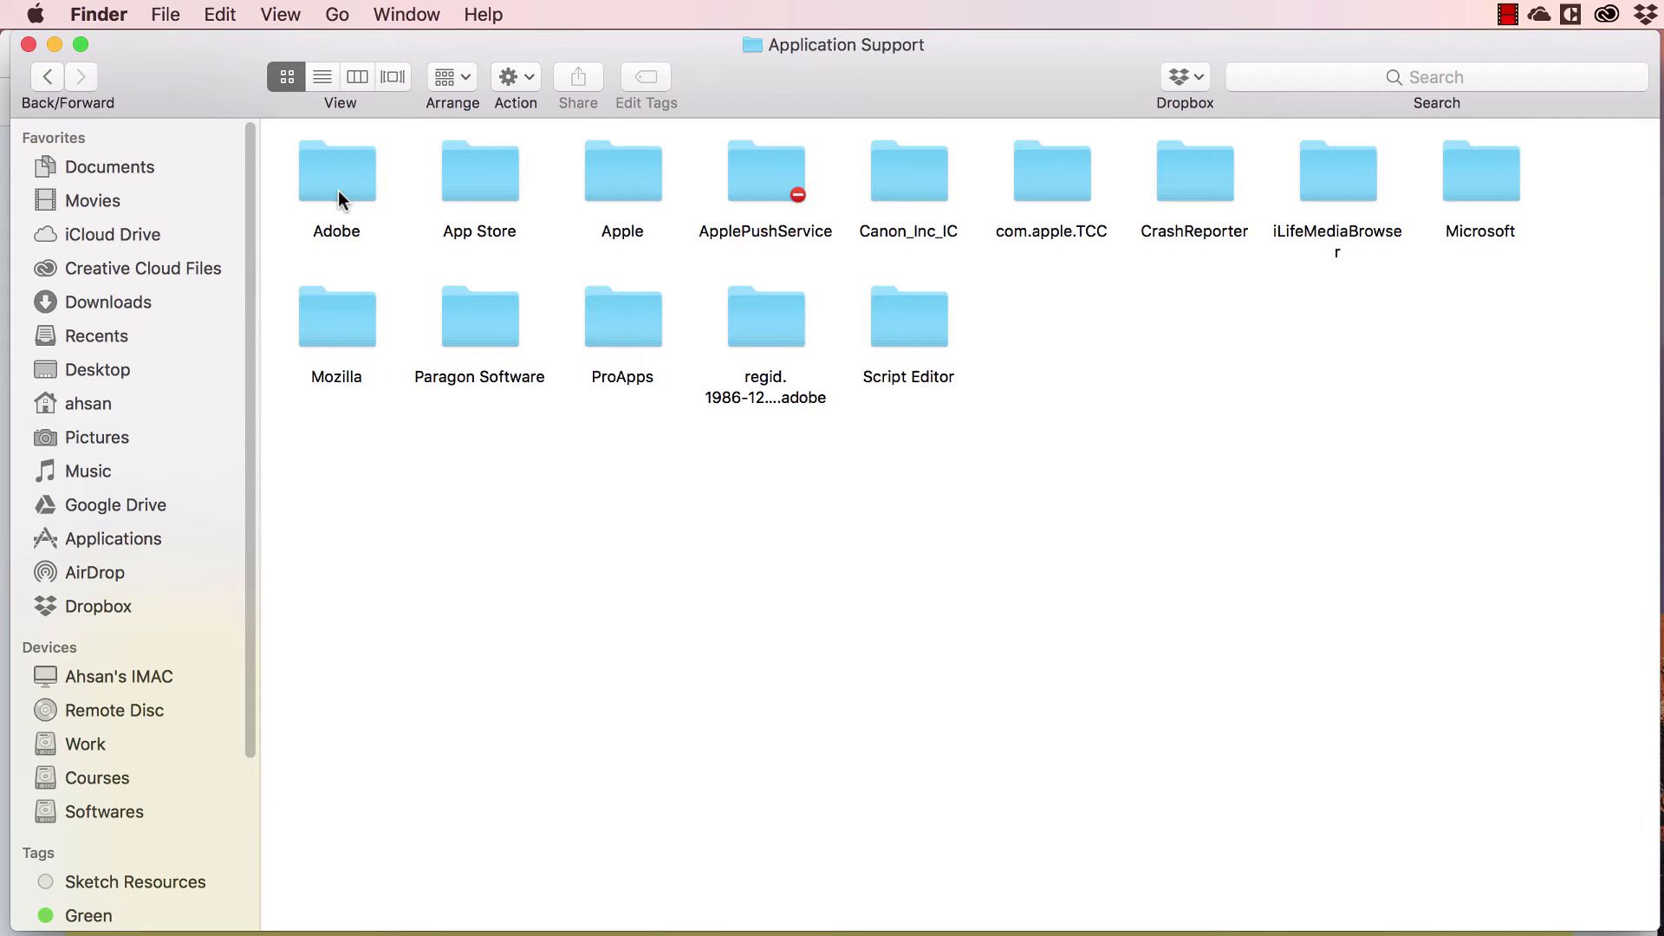
double_click(338, 175)
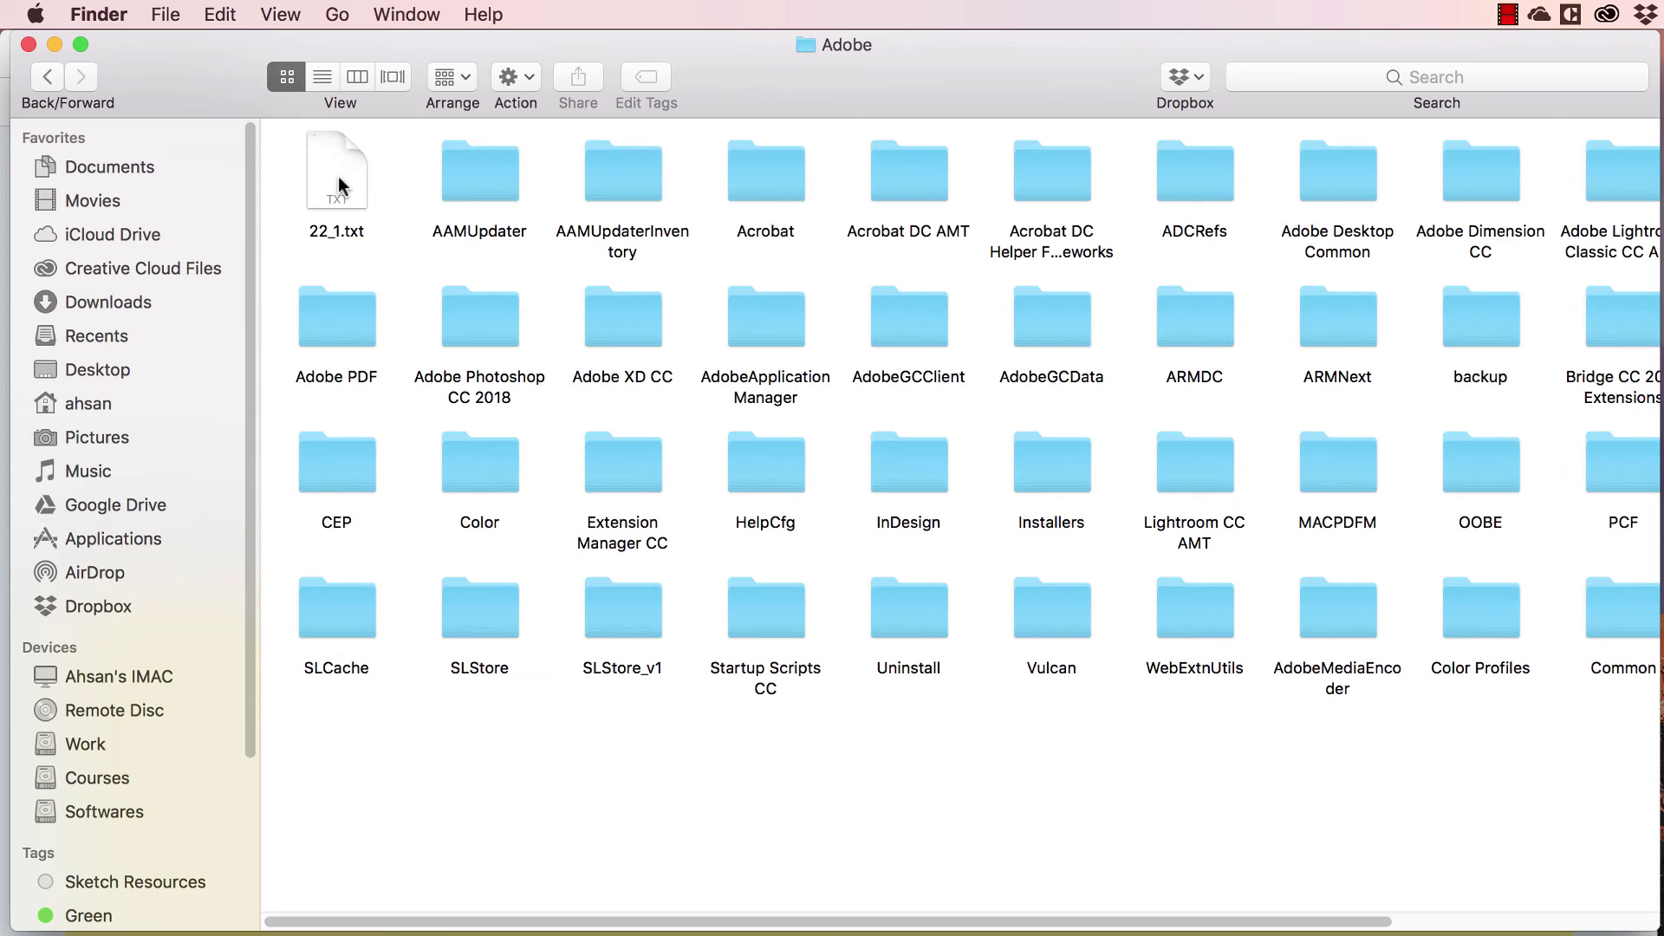
click(342, 471)
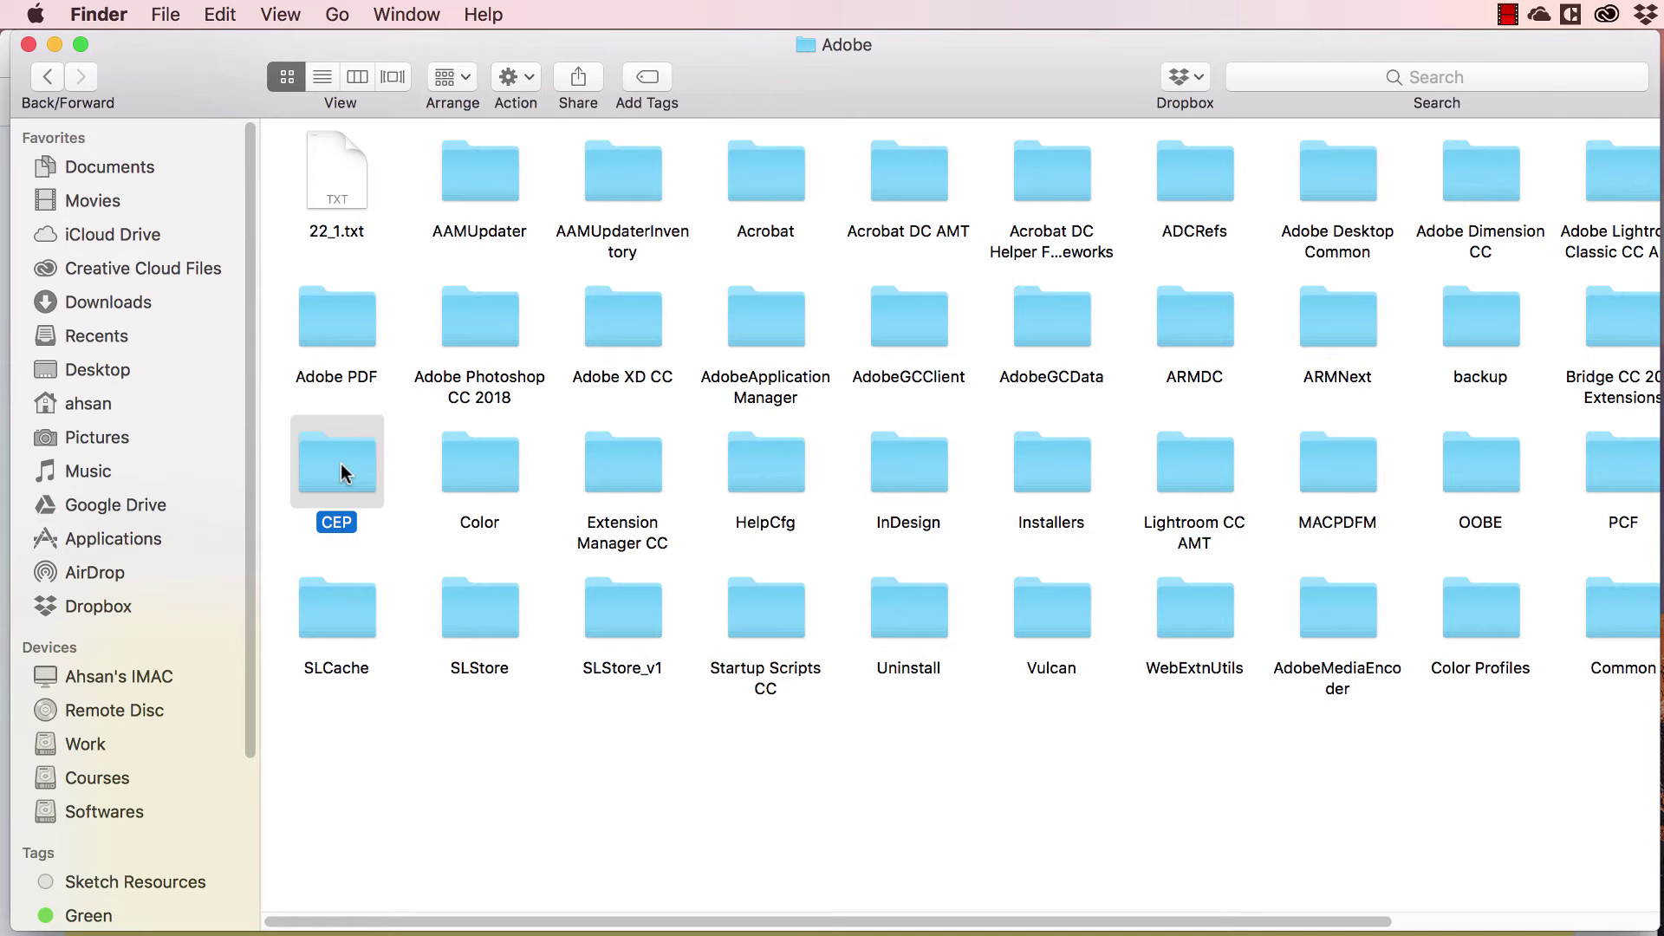
double_click(340, 464)
click(319, 173)
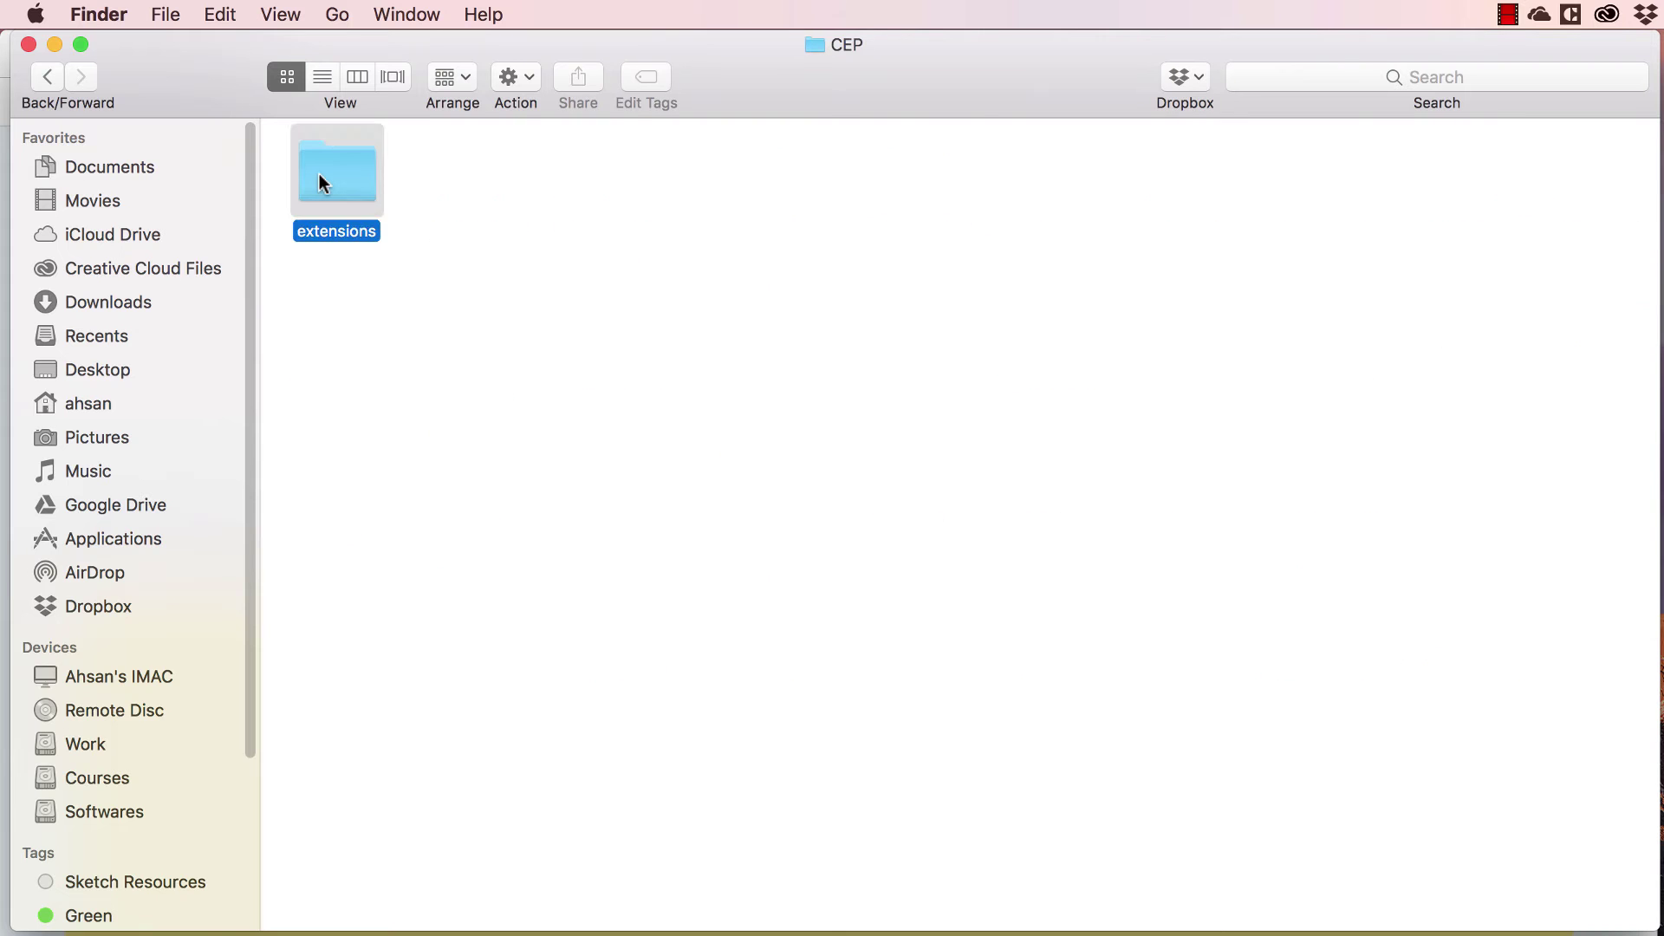
double_click(319, 173)
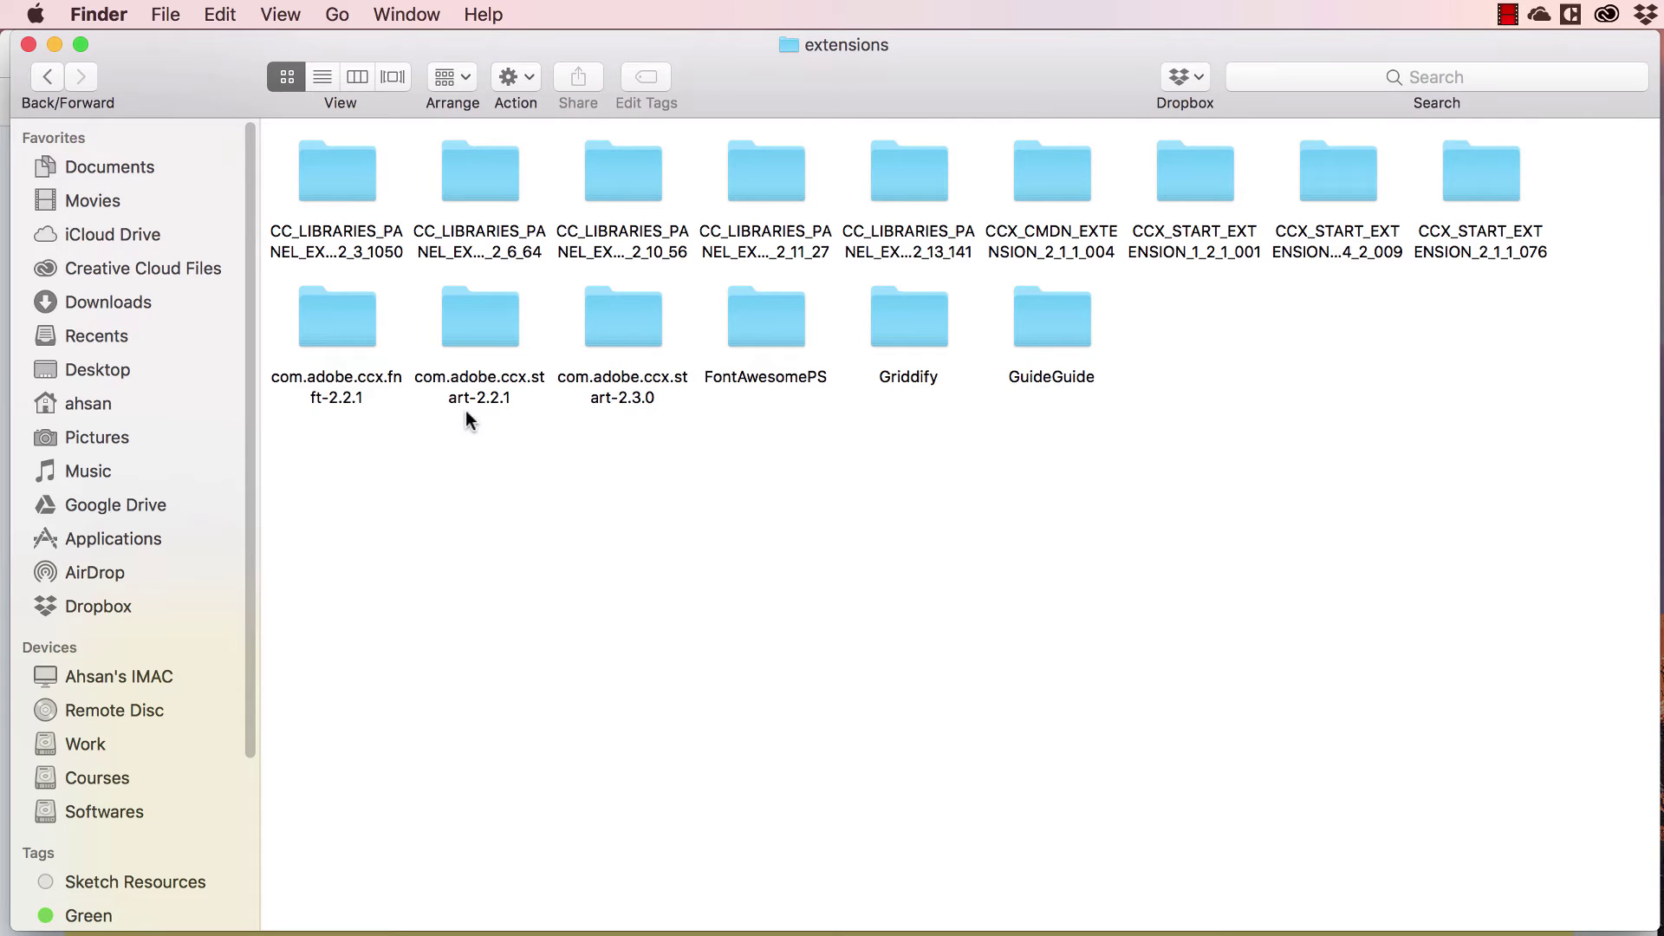
Inspect the FontAwesomePS, Griddify and GuideGuide extension folders, then bring up the folder's context menu.
click(775, 309)
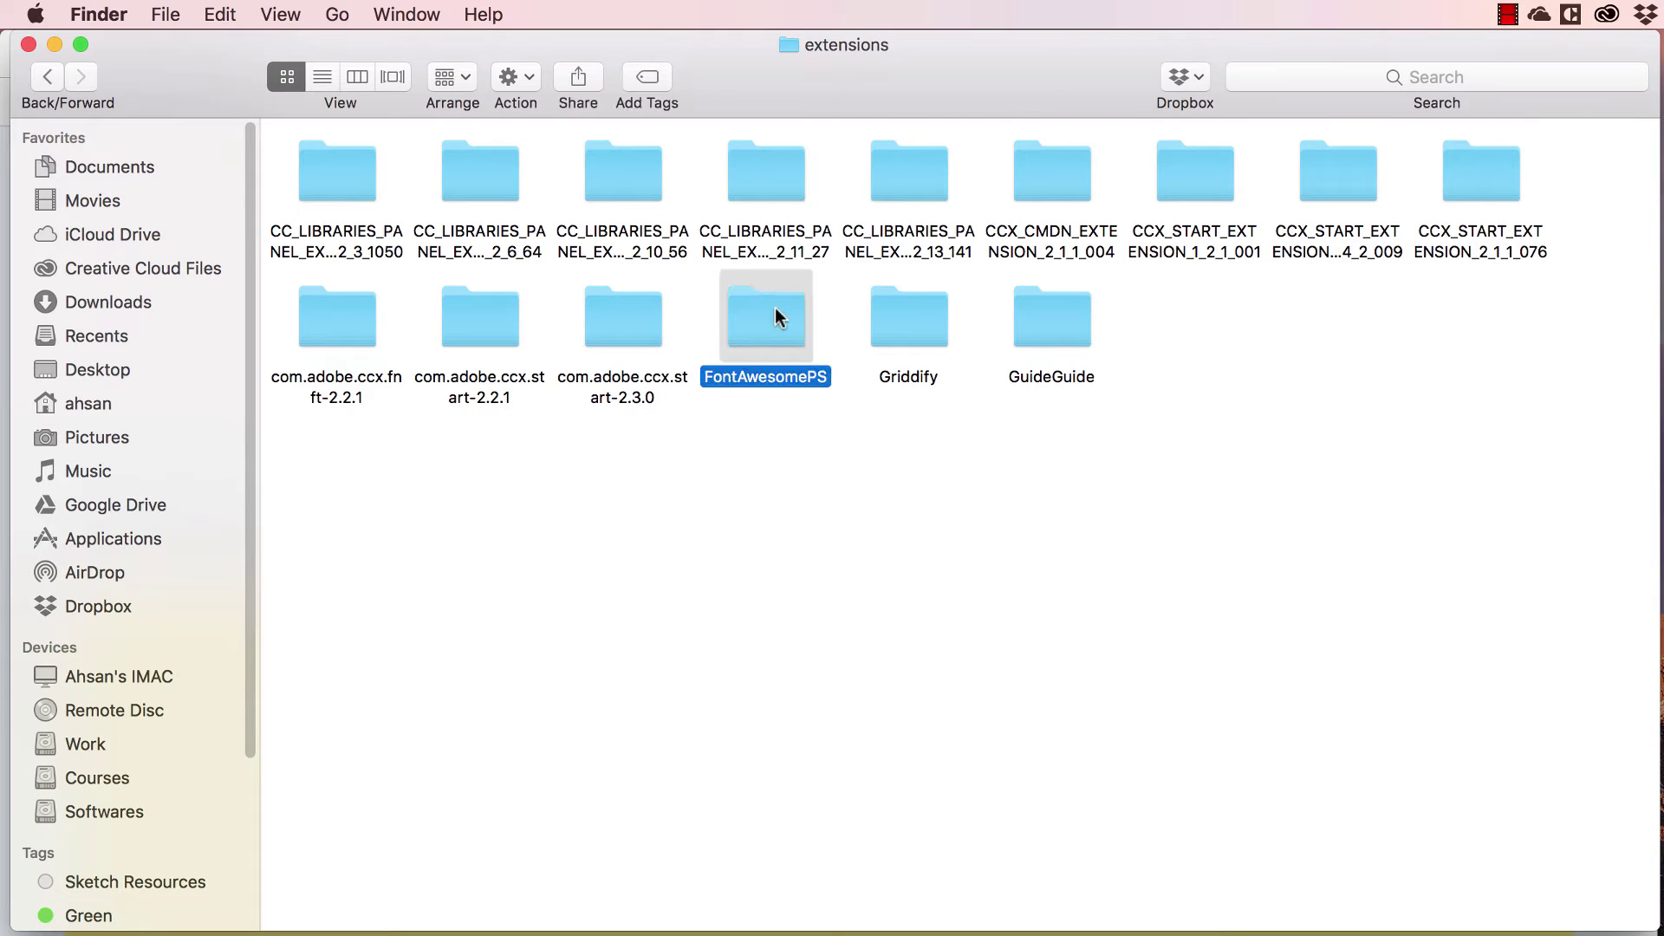
click(908, 328)
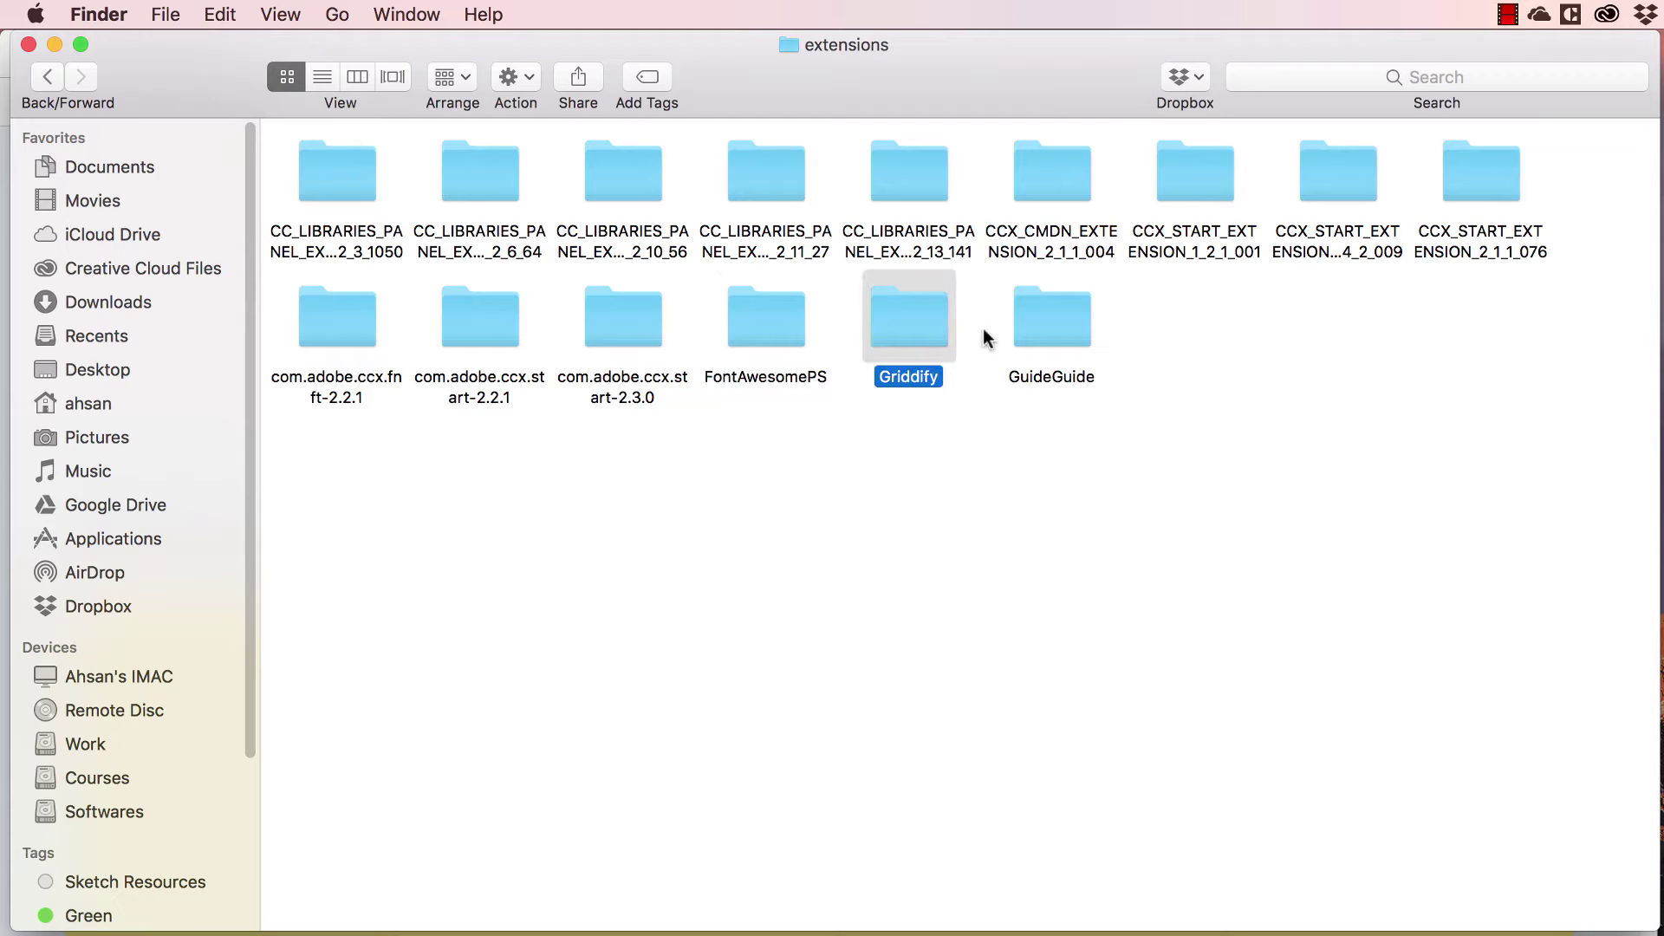
click(1040, 336)
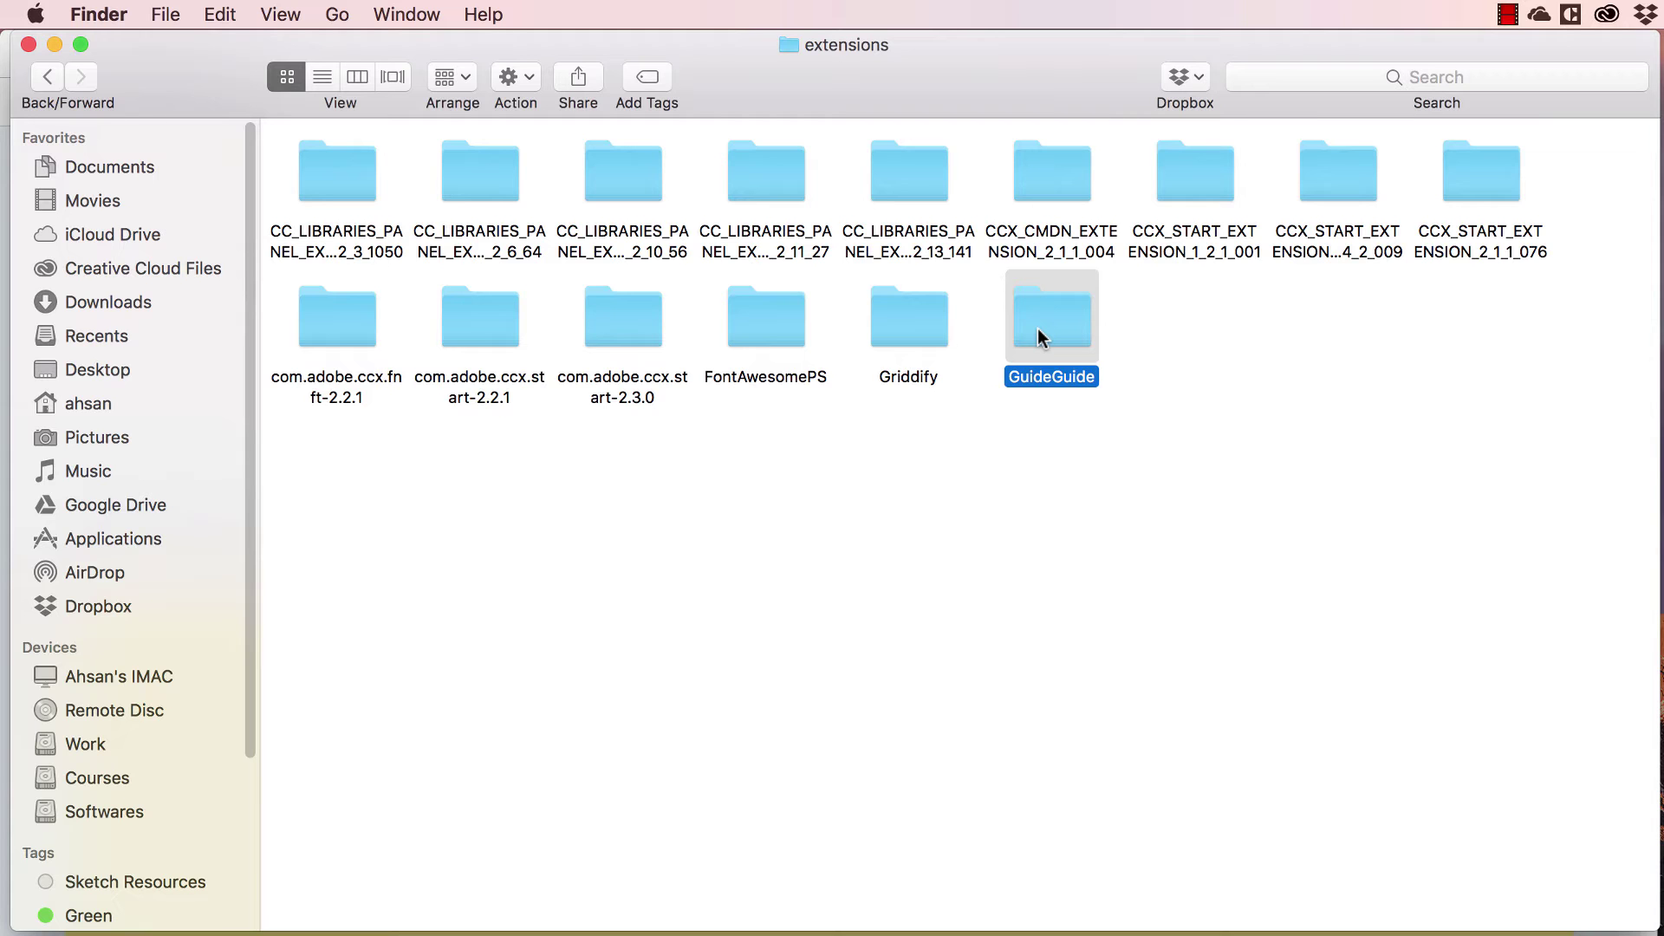
click(898, 487)
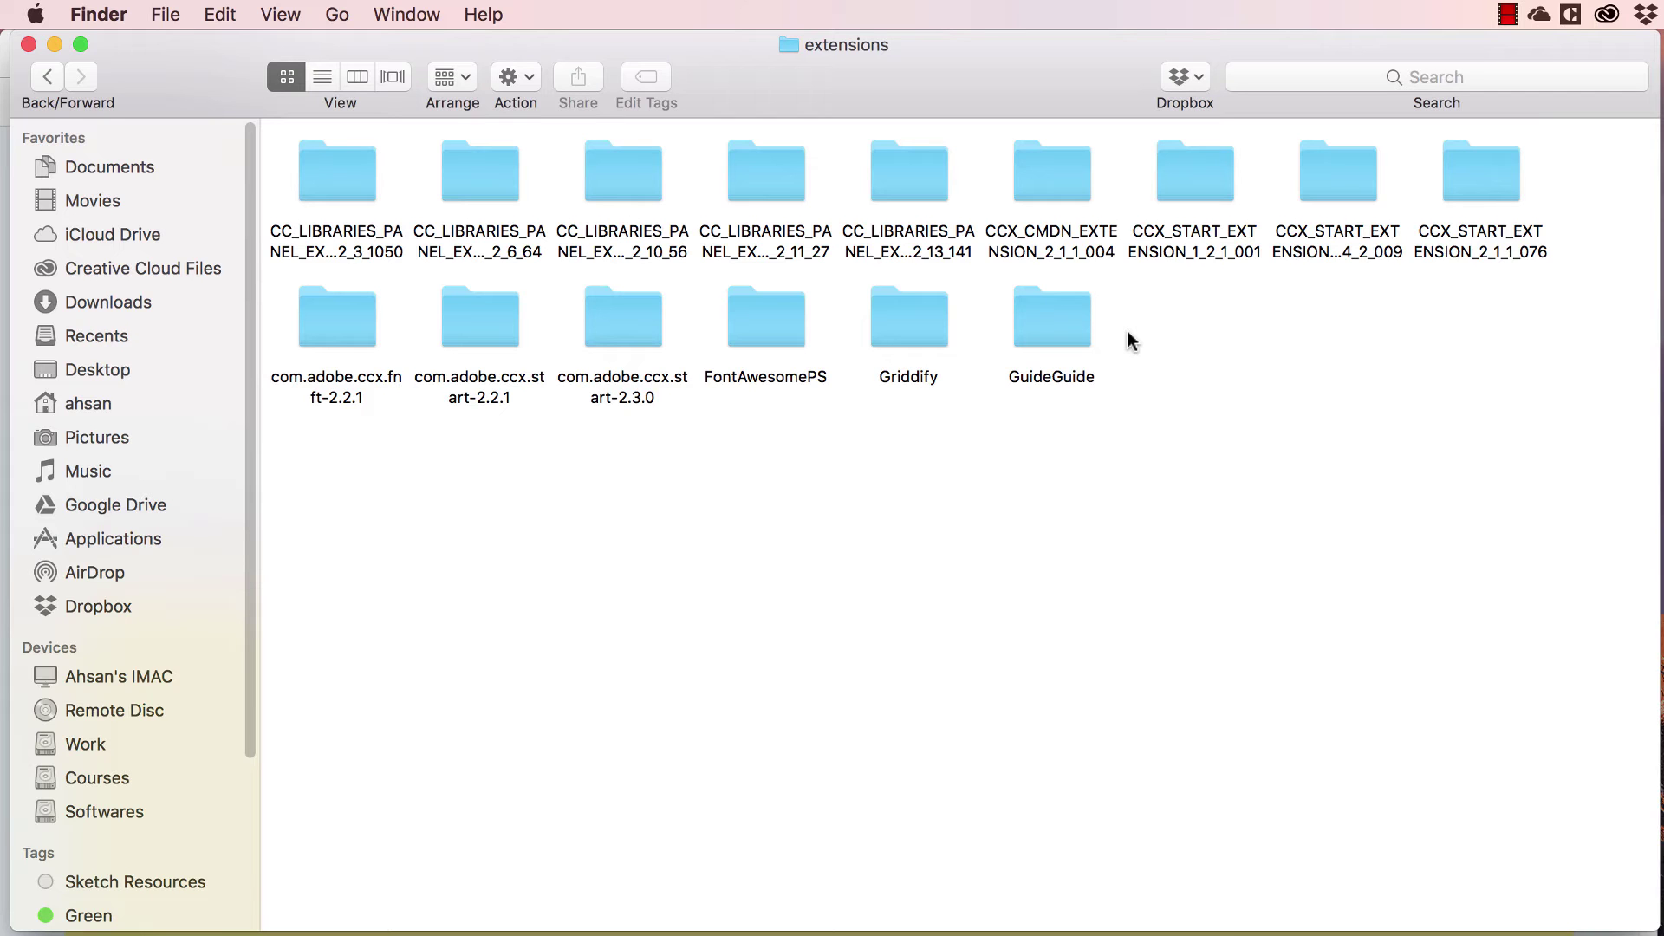
right_click(1194, 373)
Scroll uberplugins.cc down to UberMapper and open its Download page.
click(1117, 515)
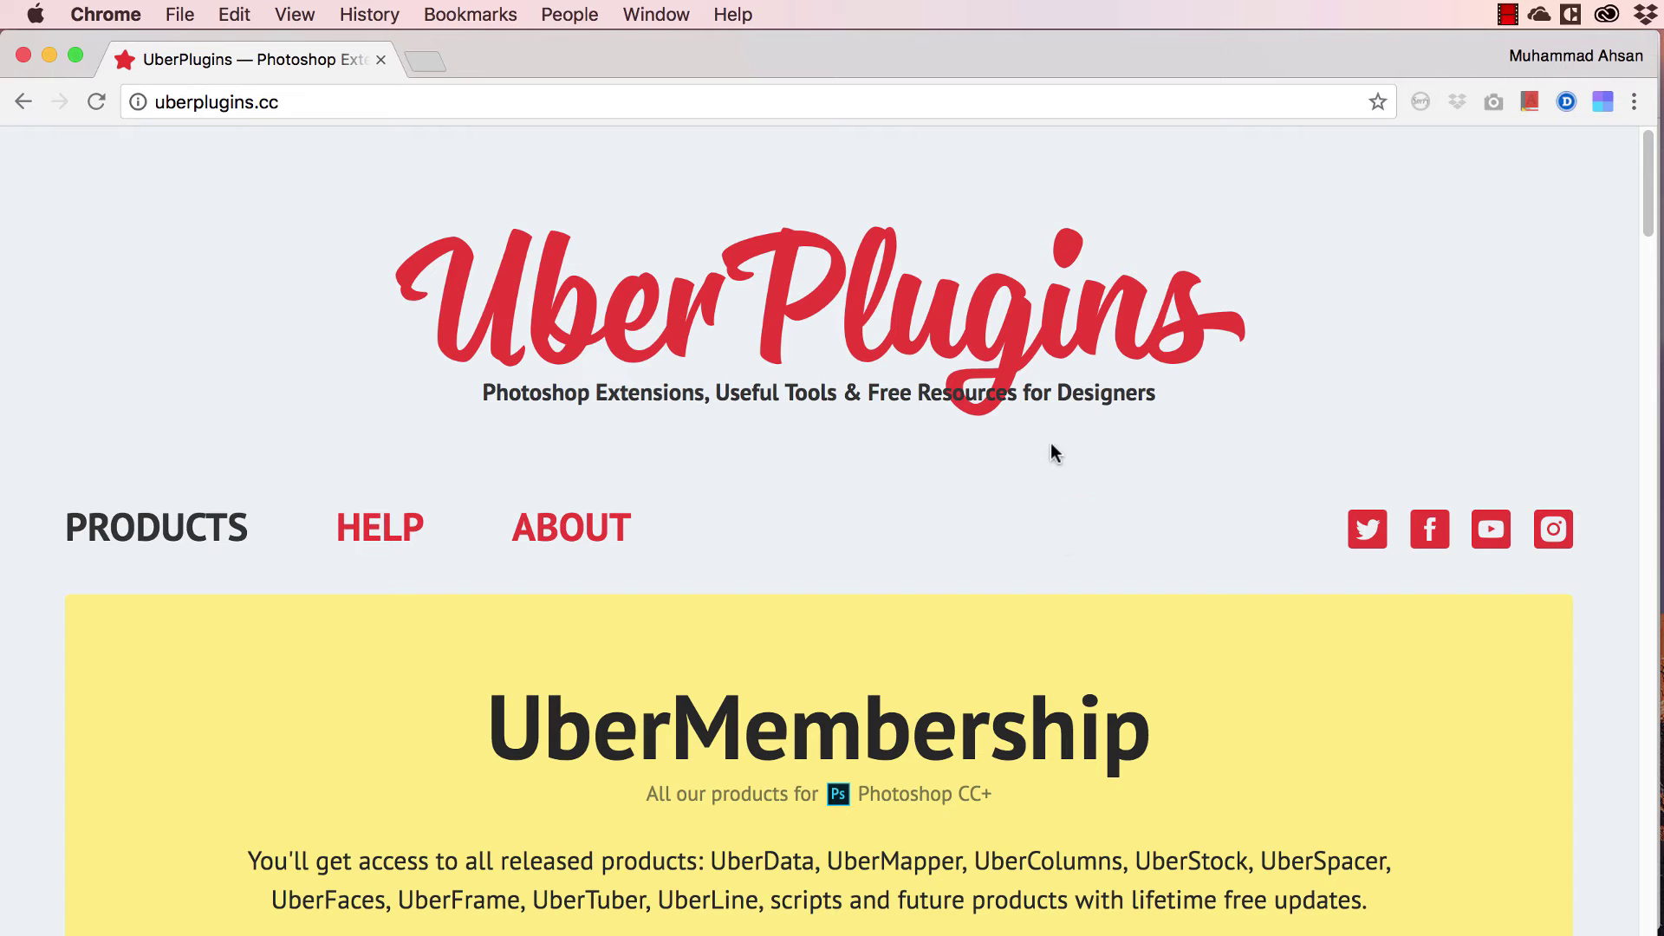
drag(1649, 204, 1655, 316)
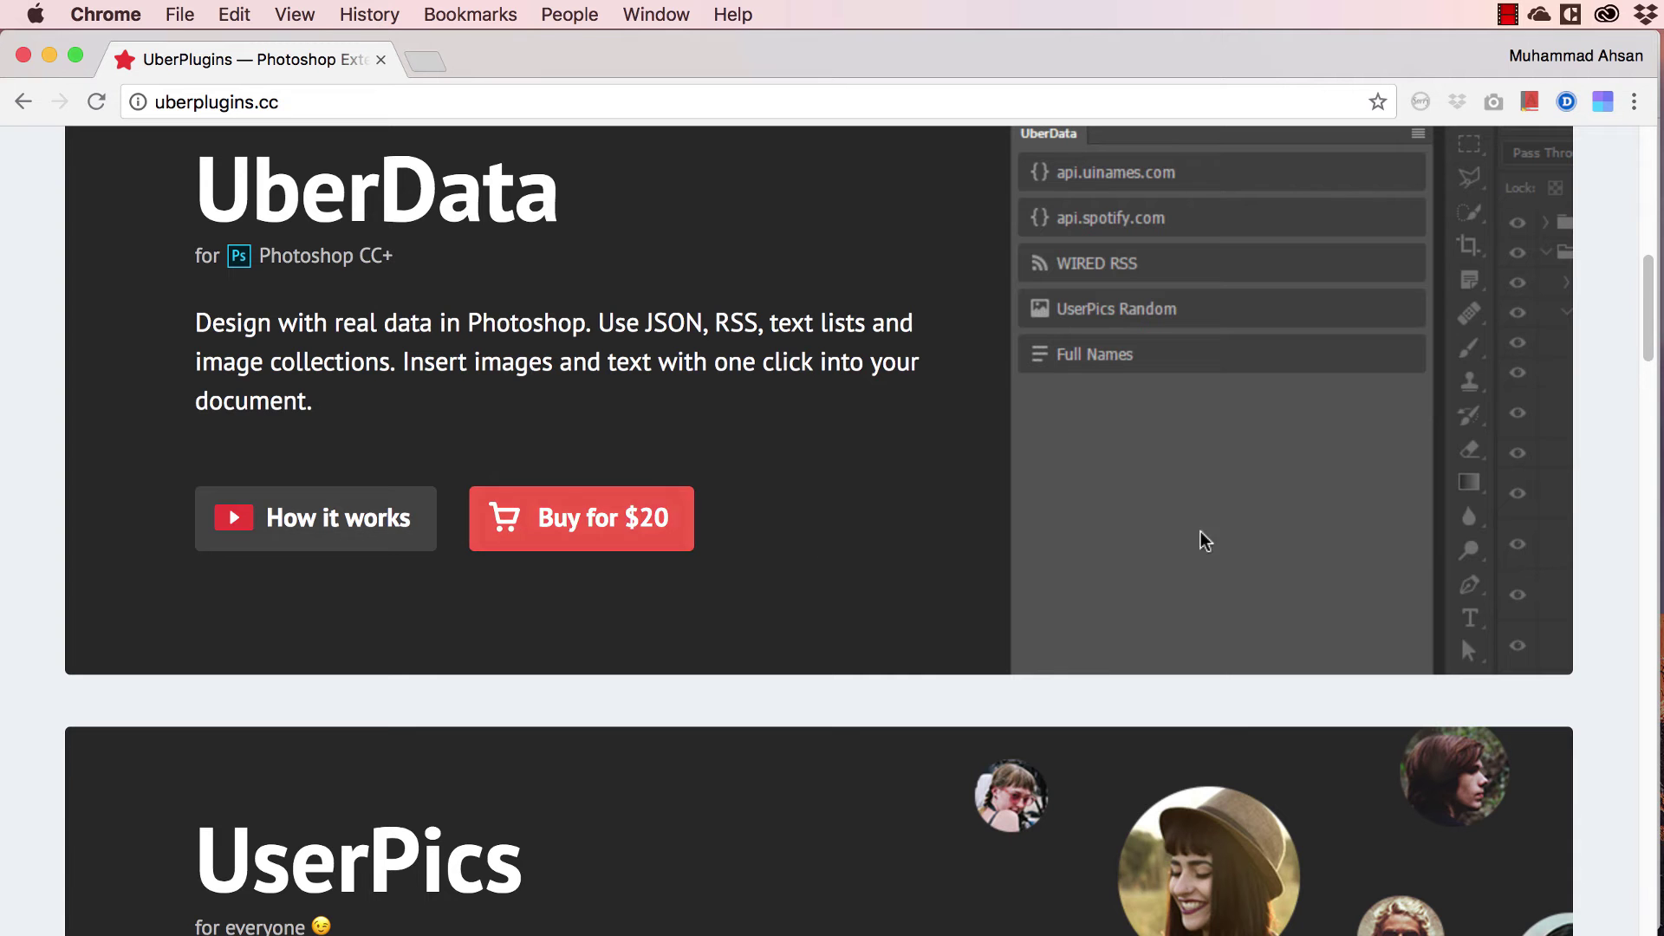
scroll(1610, 406, down, 6)
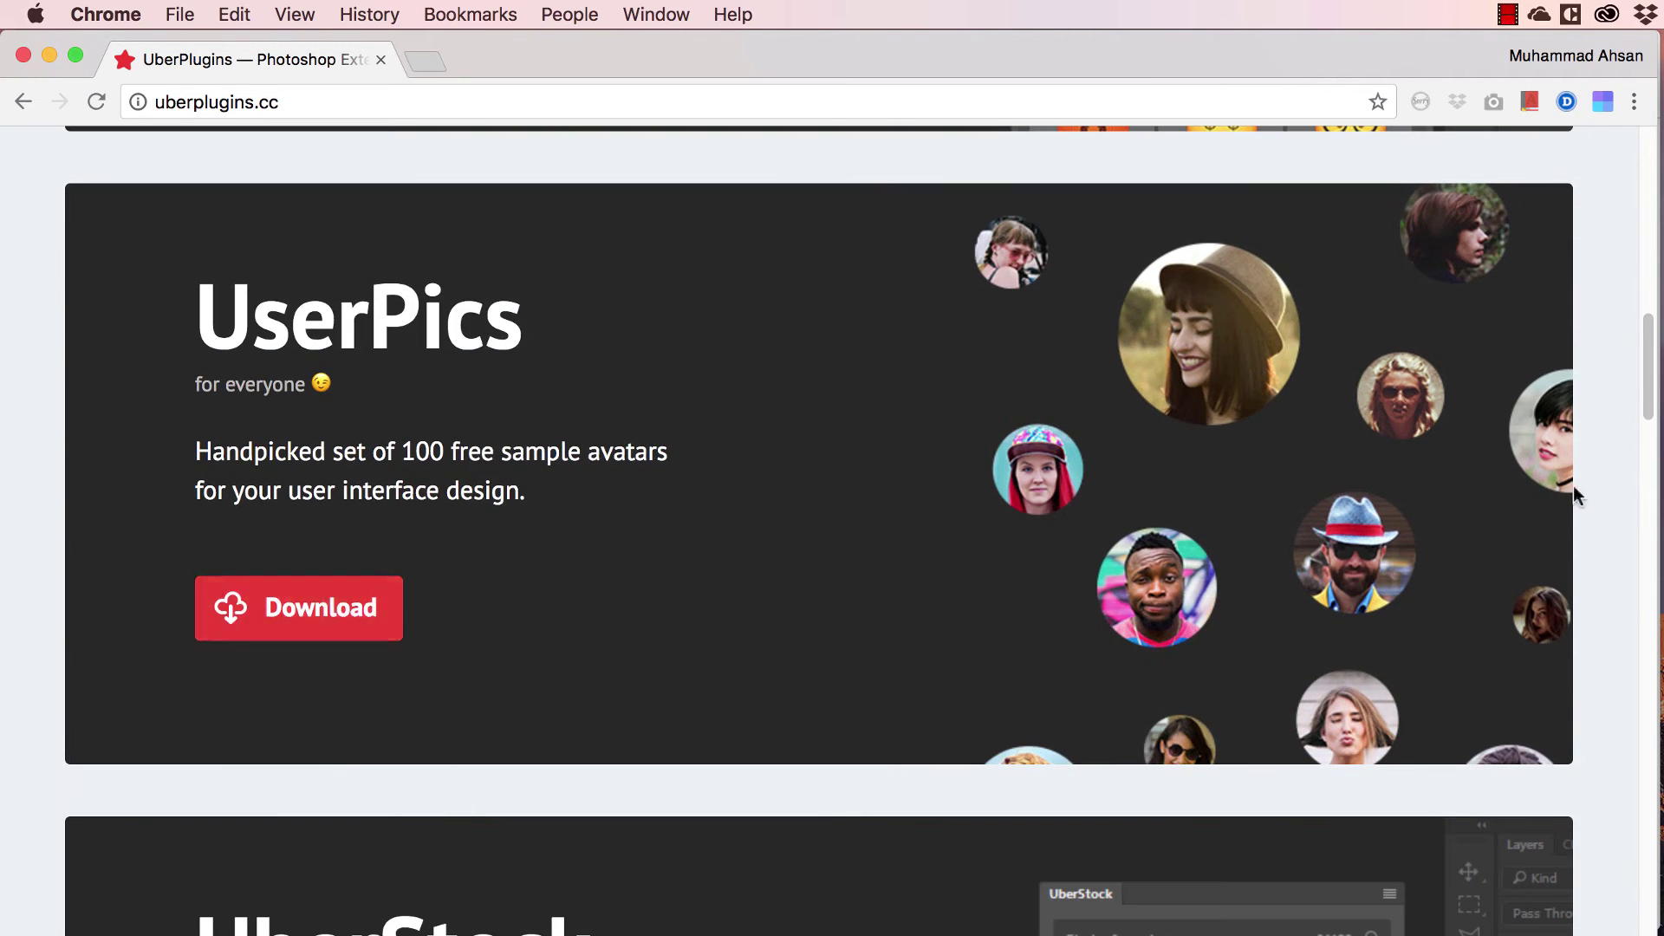
drag(1649, 419, 1640, 685)
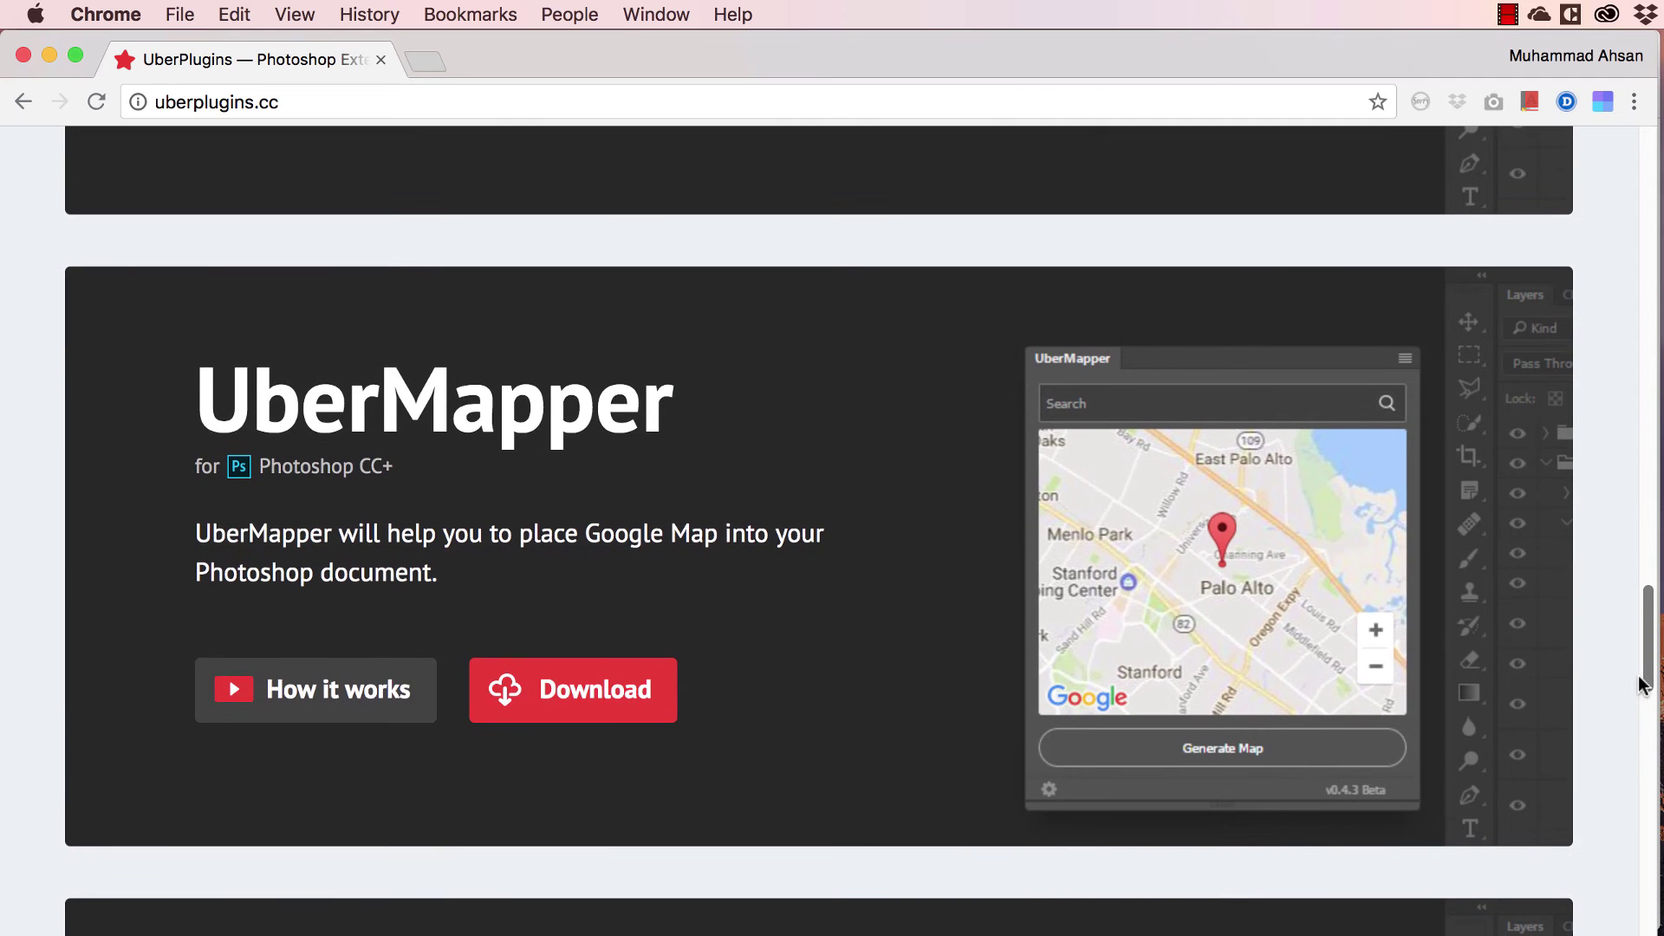
click(520, 697)
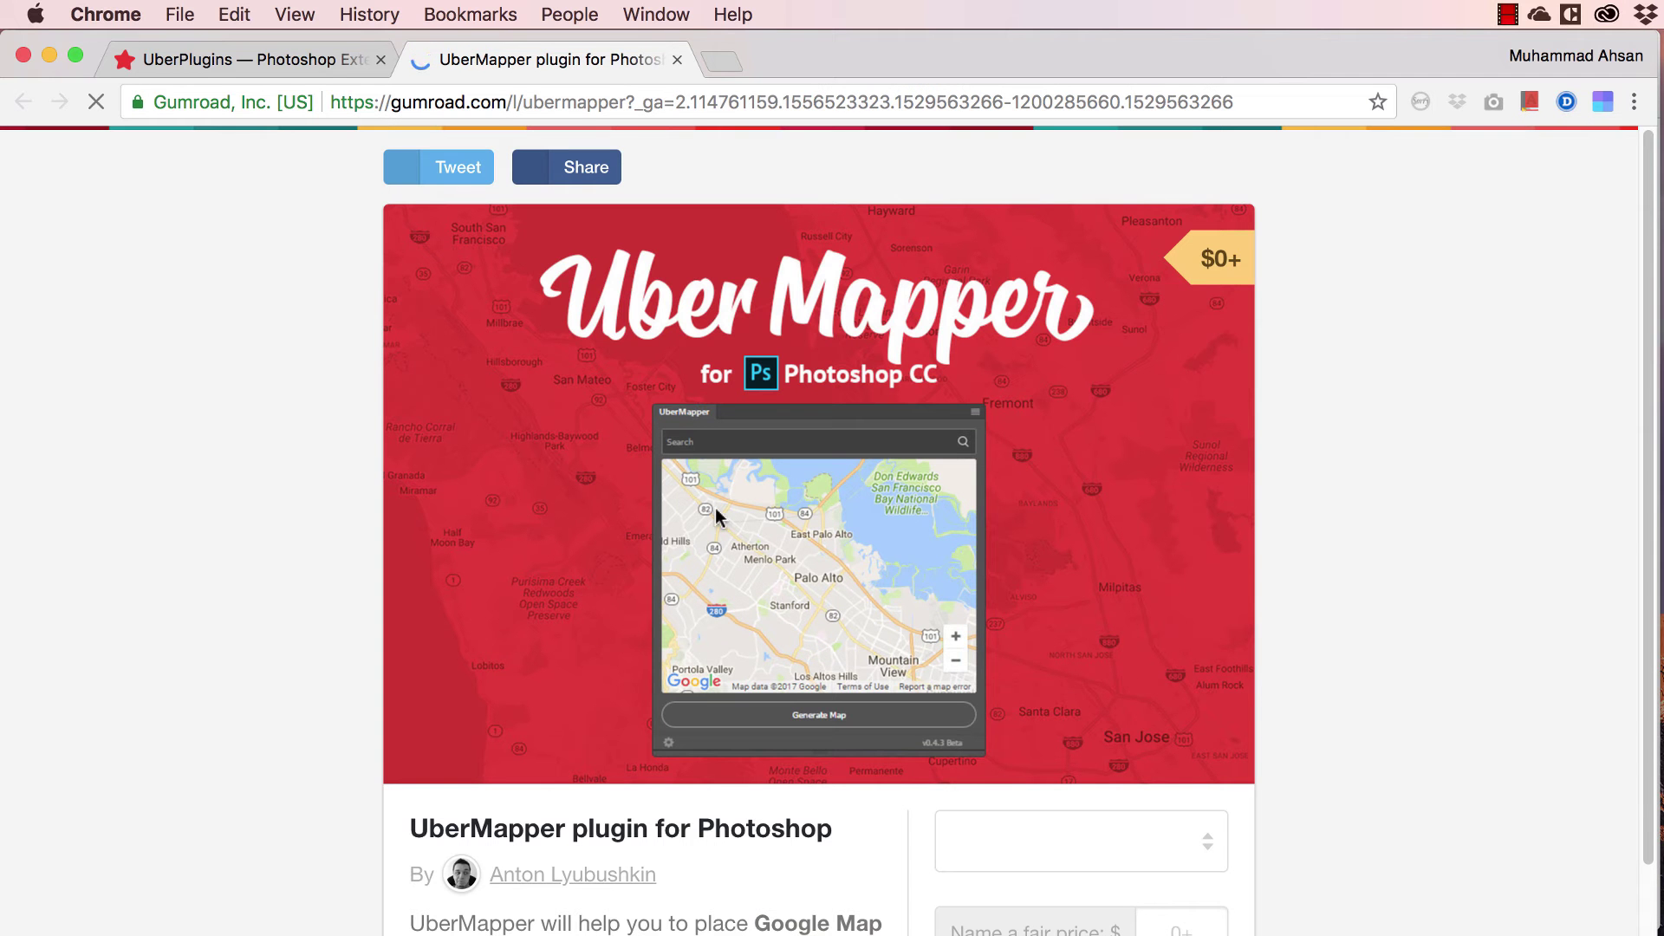
Claim UberMapper for $0 on Gumroad with the buyer's e-mail and download the plugin files.
drag(1648, 416, 1326, 639)
click(1182, 635)
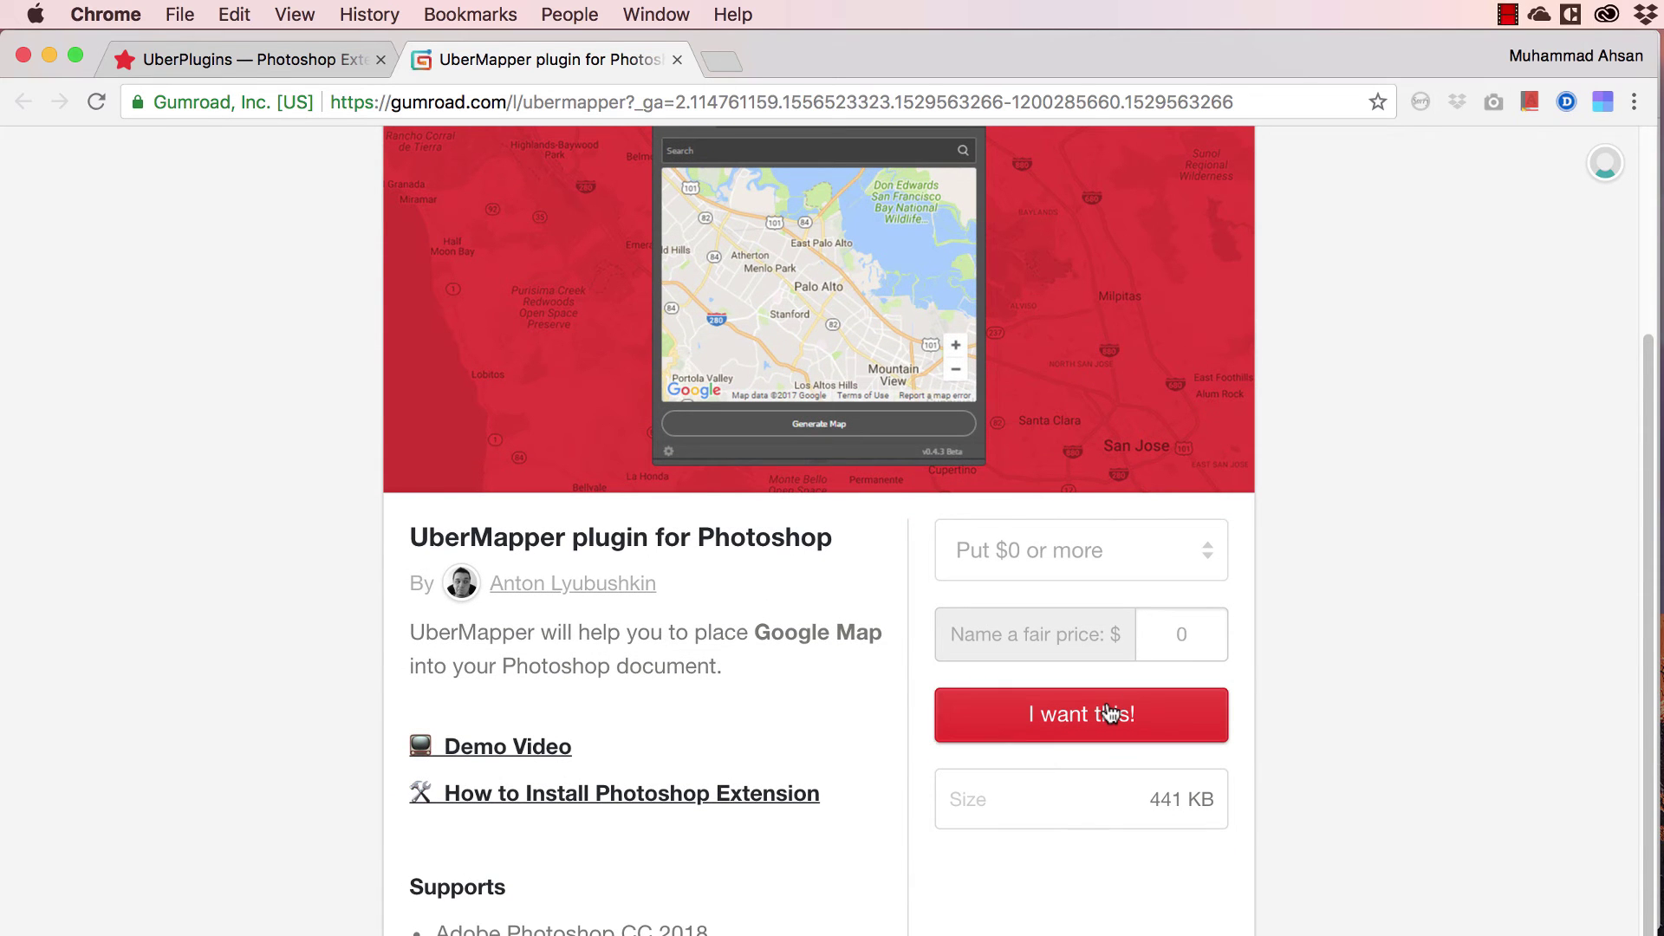
click(1057, 713)
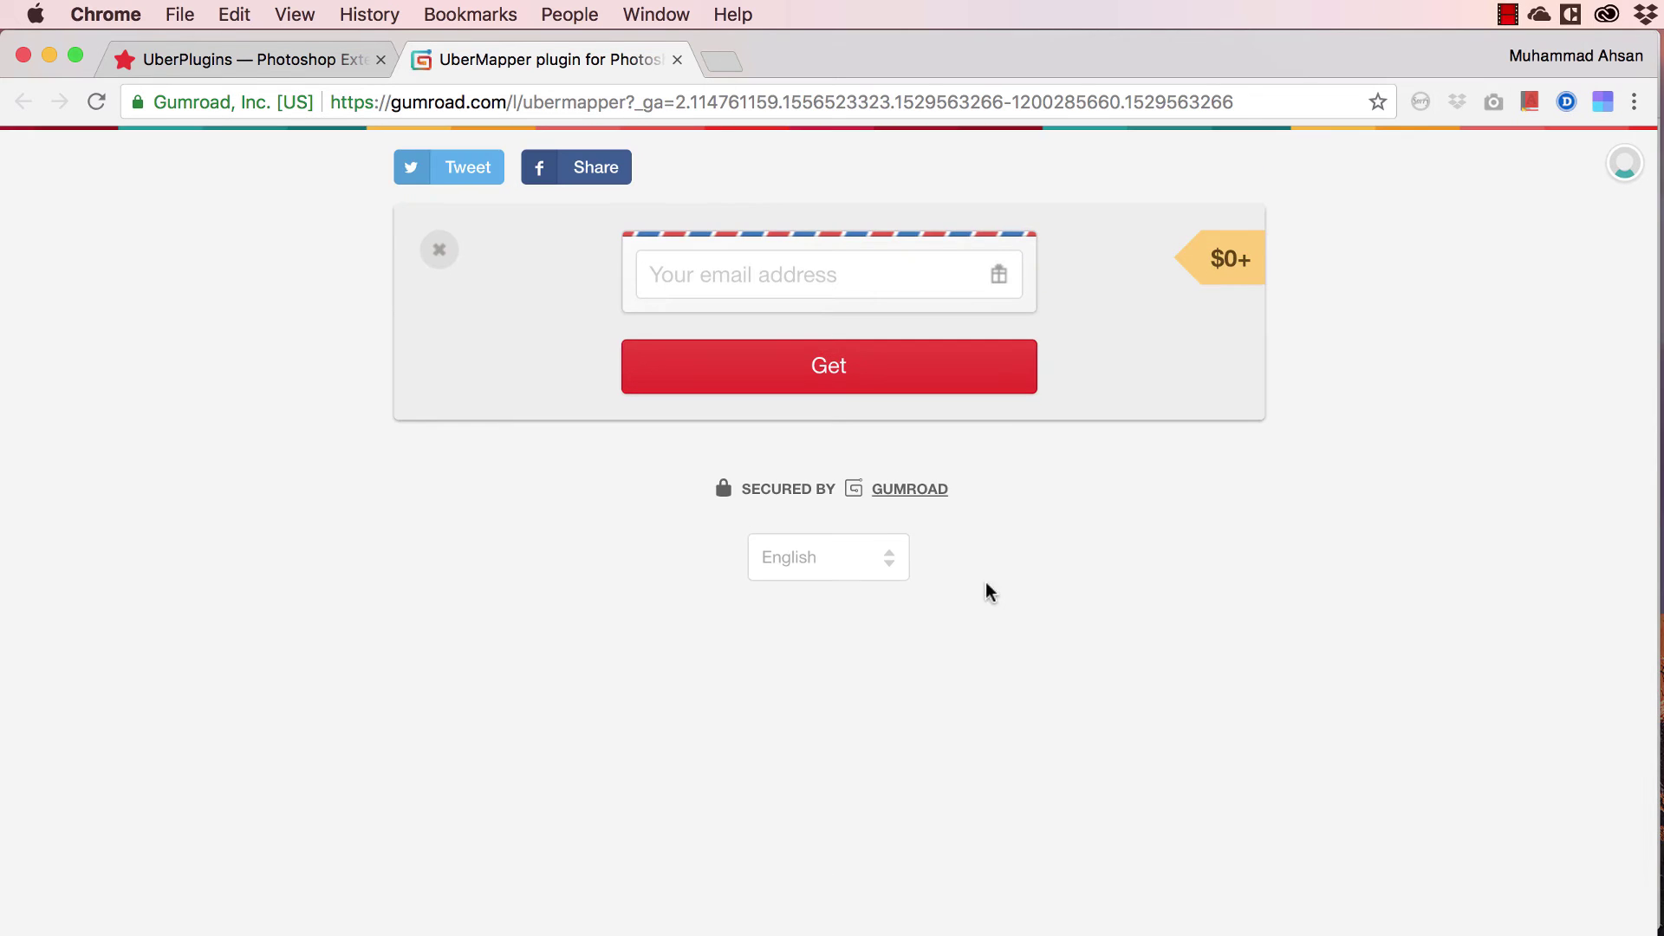
click(851, 279)
click(860, 312)
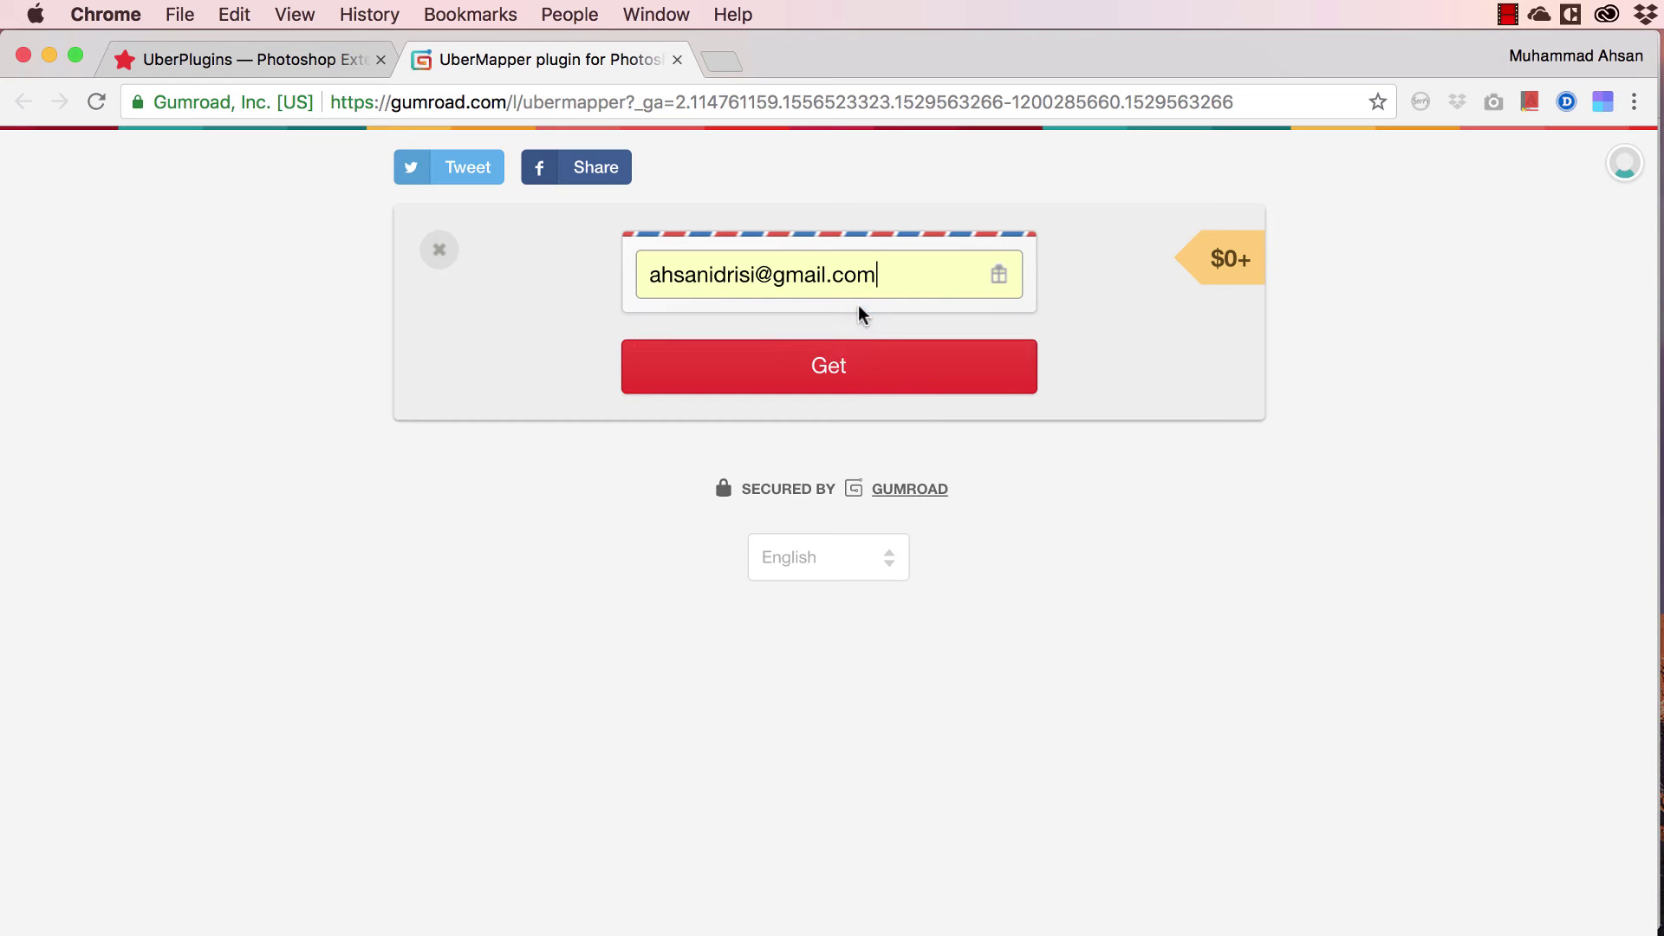
click(847, 357)
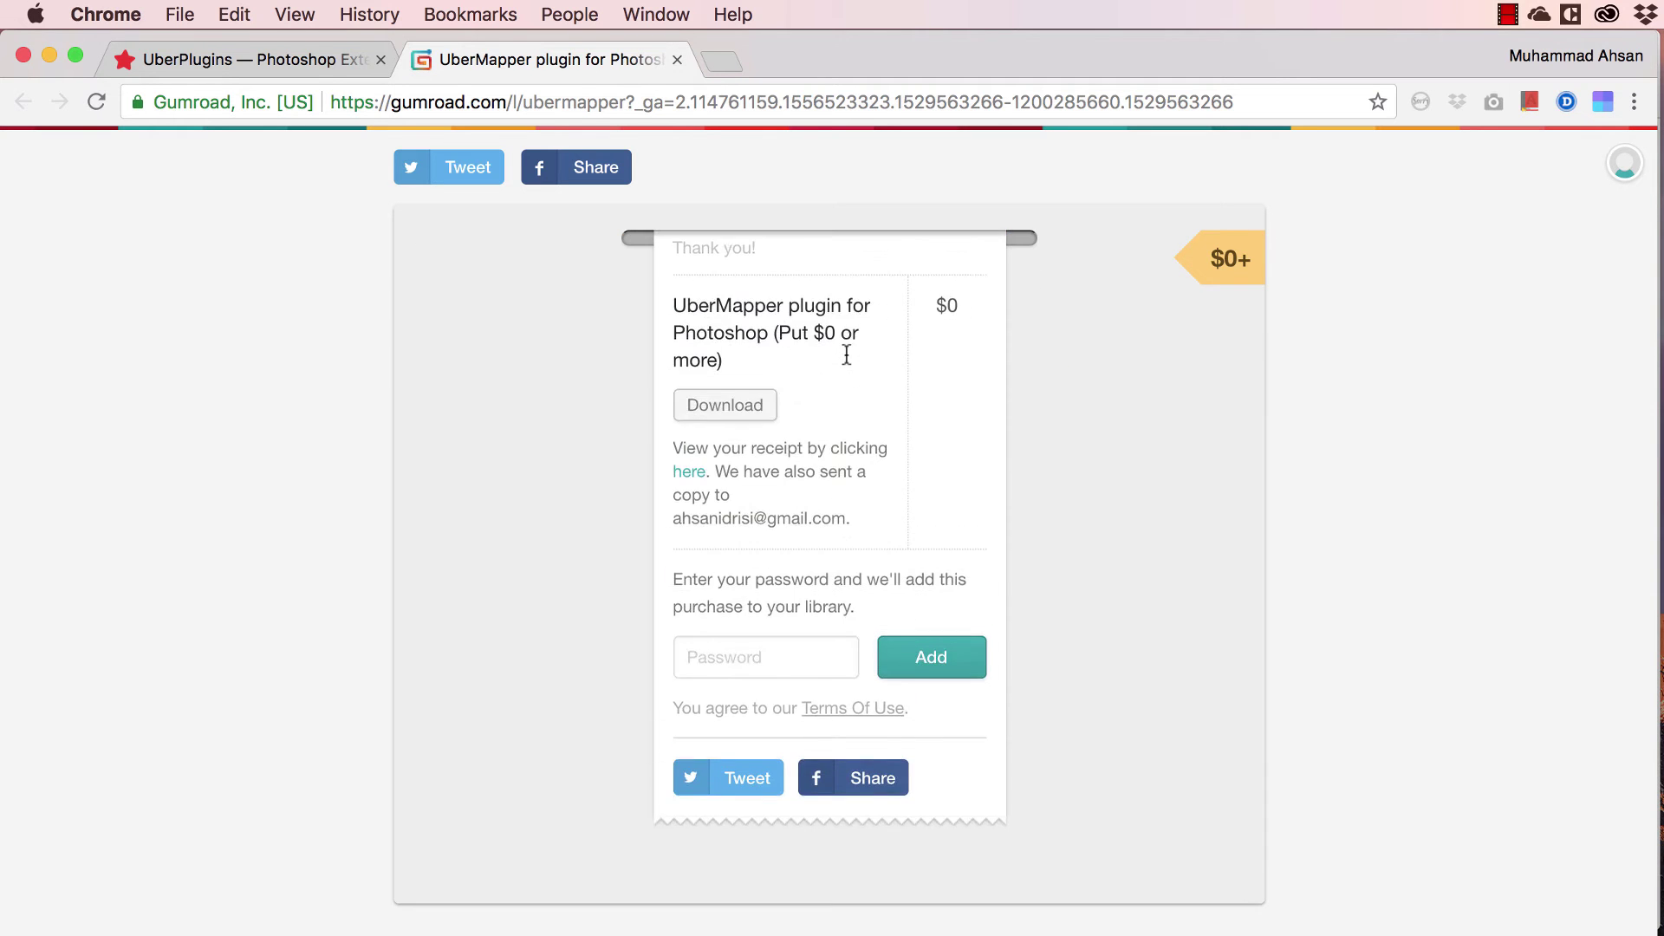
click(719, 422)
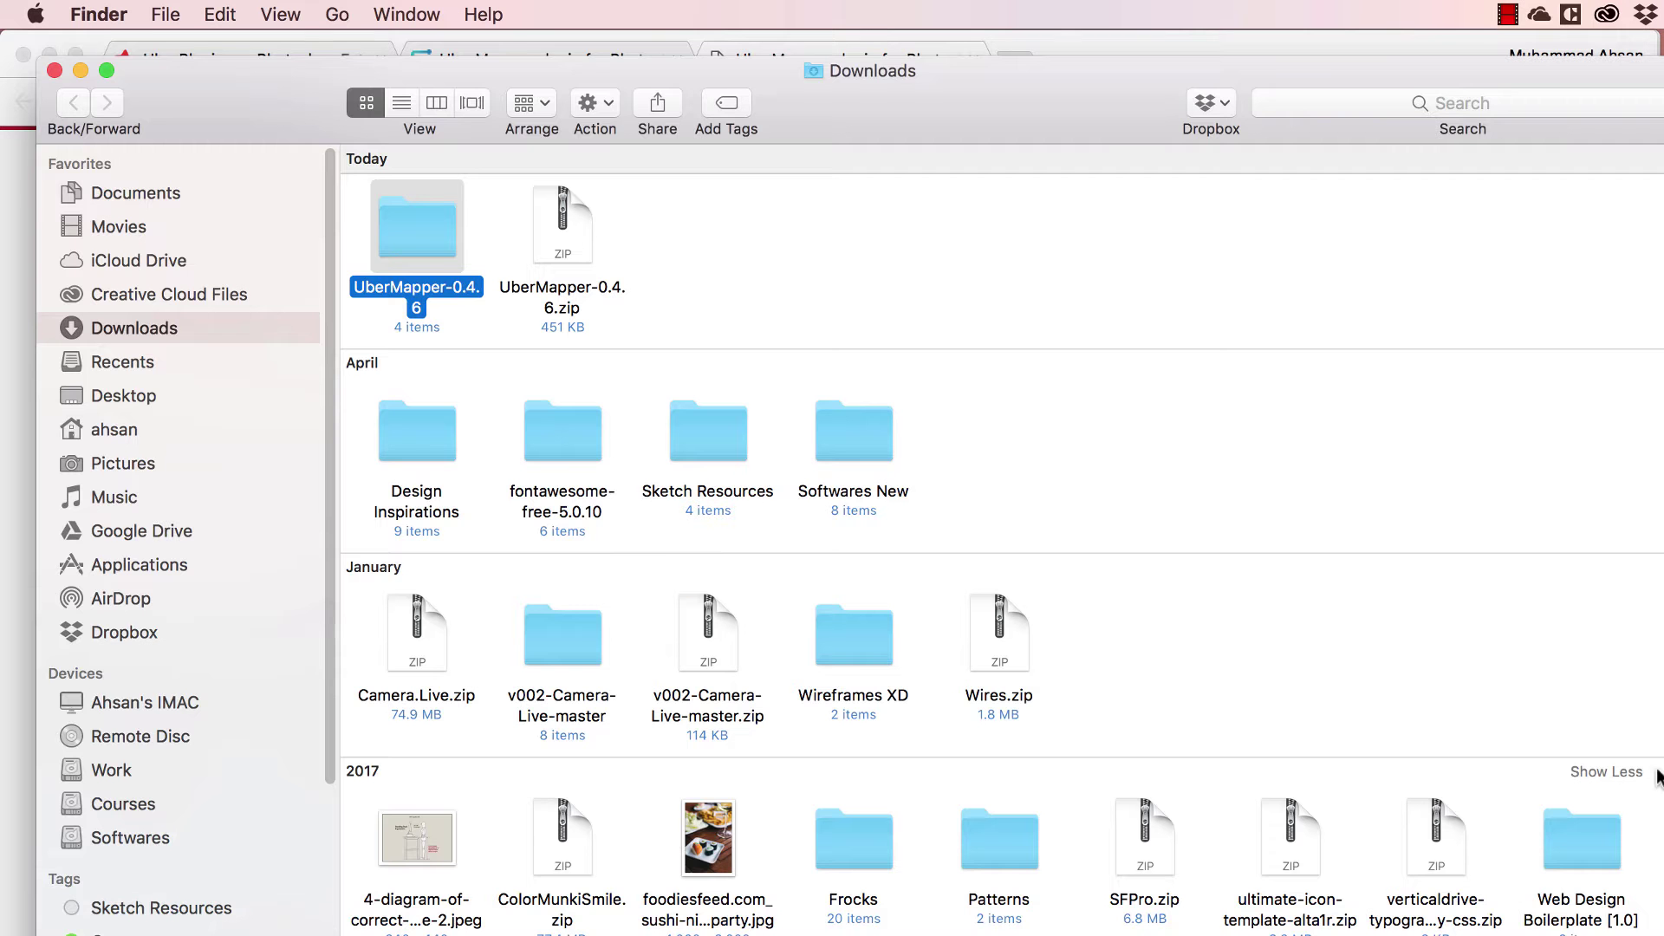
Open the UberMapper-0.4.6 folder and select the ubermapper-0.4.6.zxp package.
double_click(411, 236)
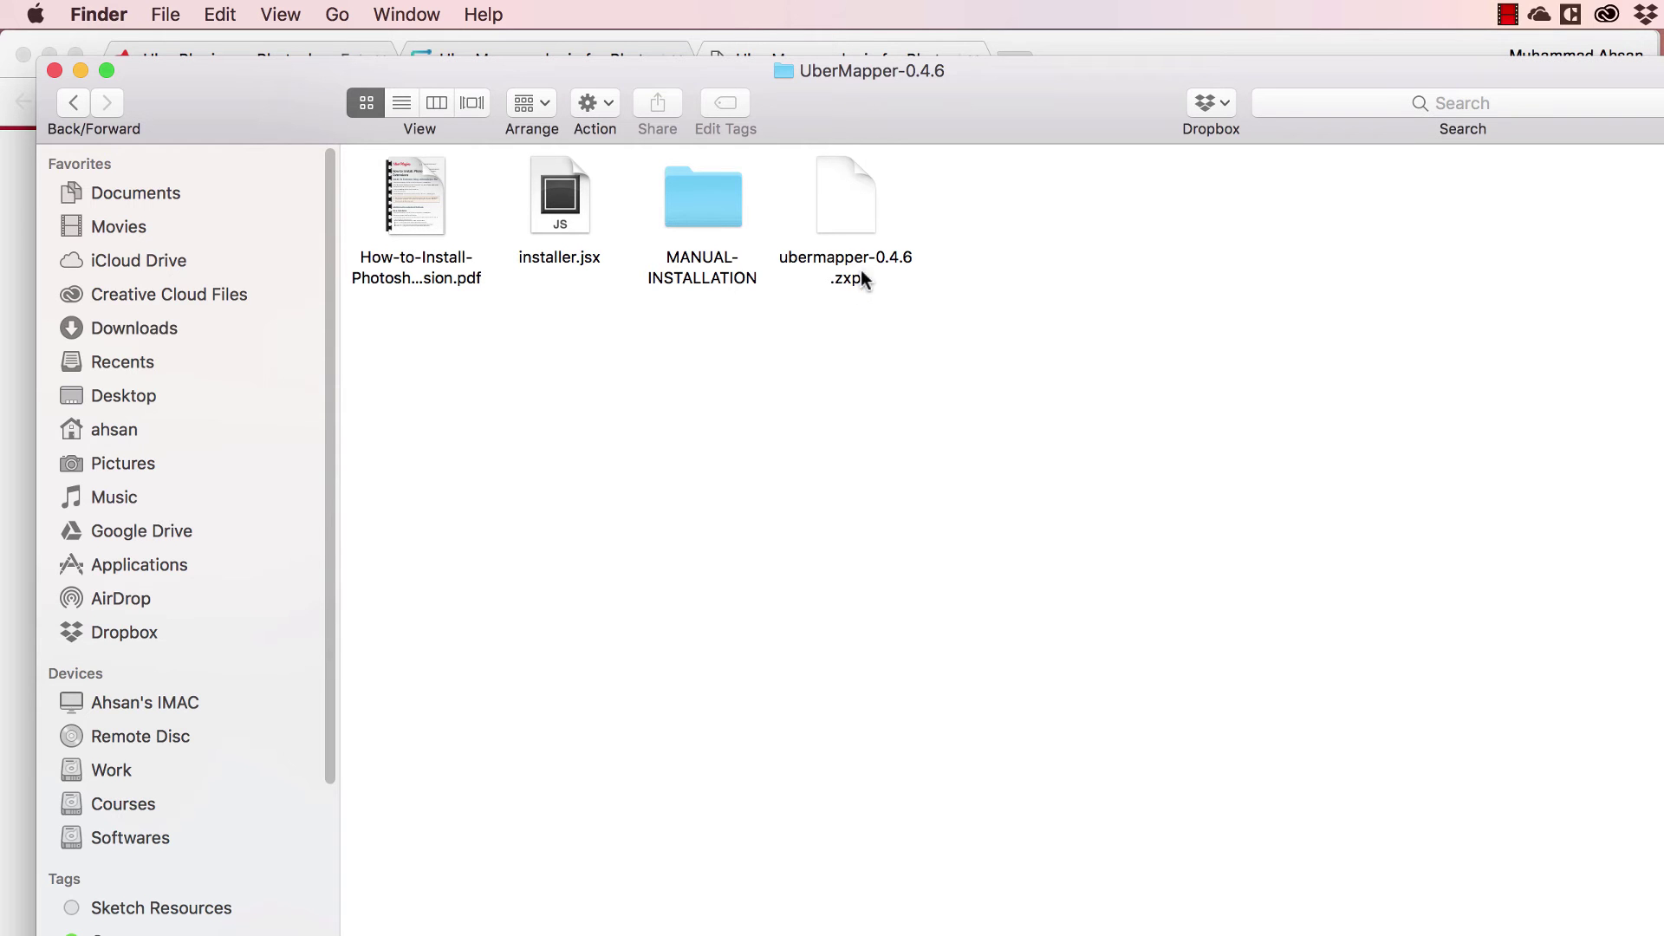
click(857, 260)
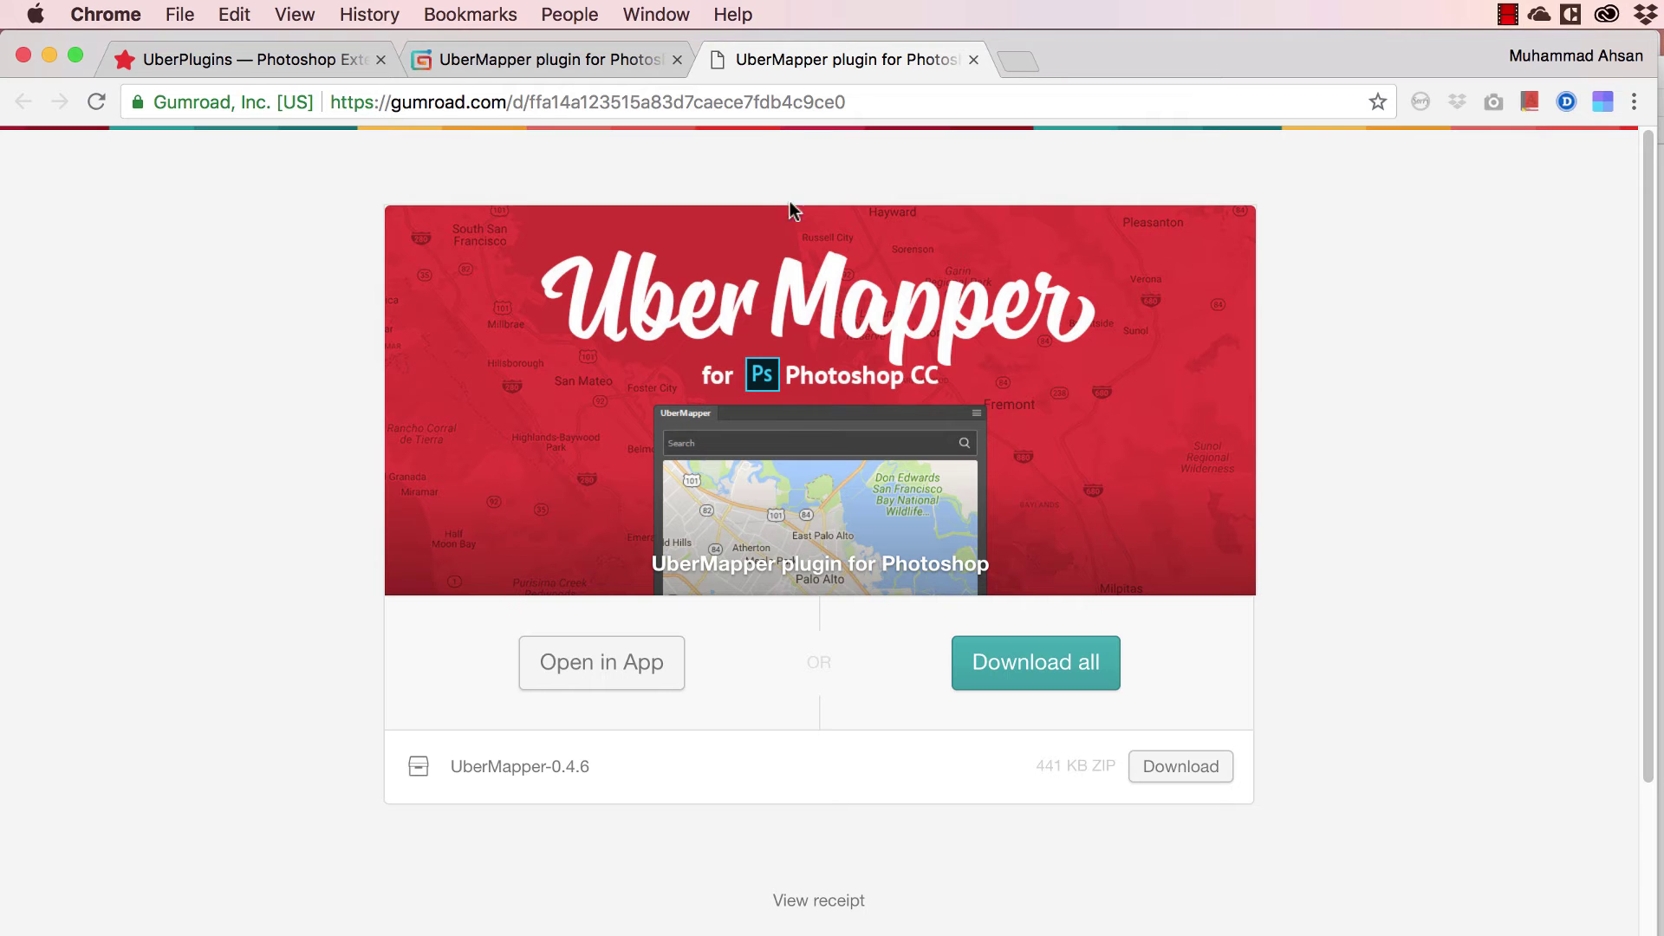
Search the web for zxpinstaller from Chrome's address bar.
click(800, 109)
text(zcp)
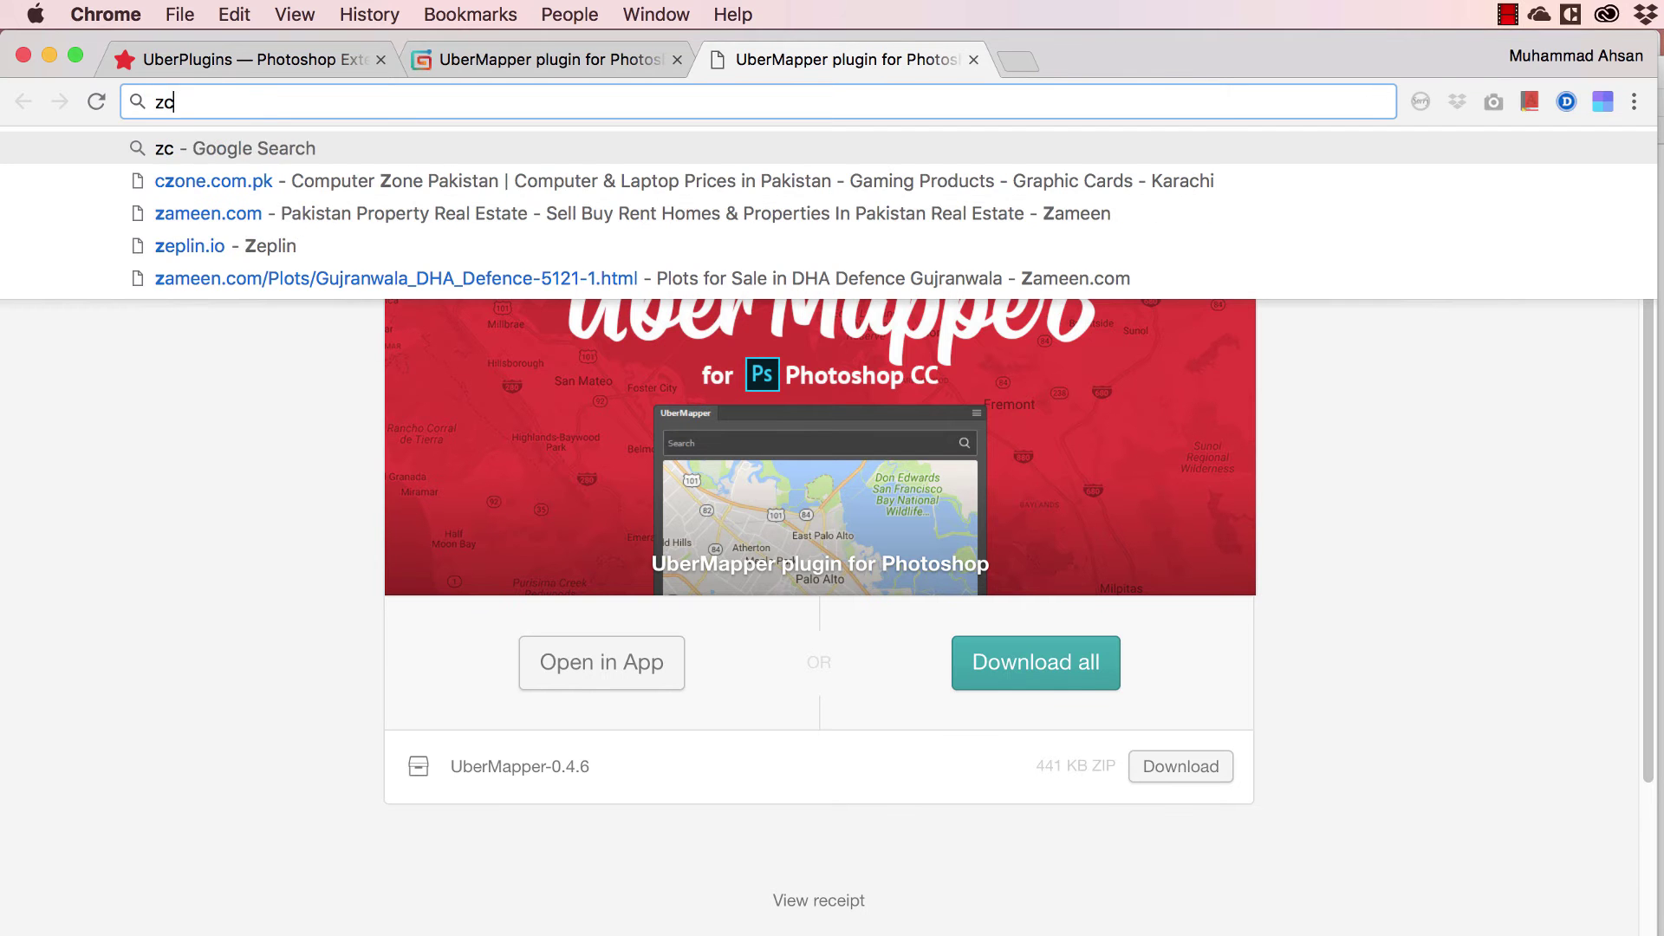
key(BackSpace)
key(BackSpace)
text(xpin)
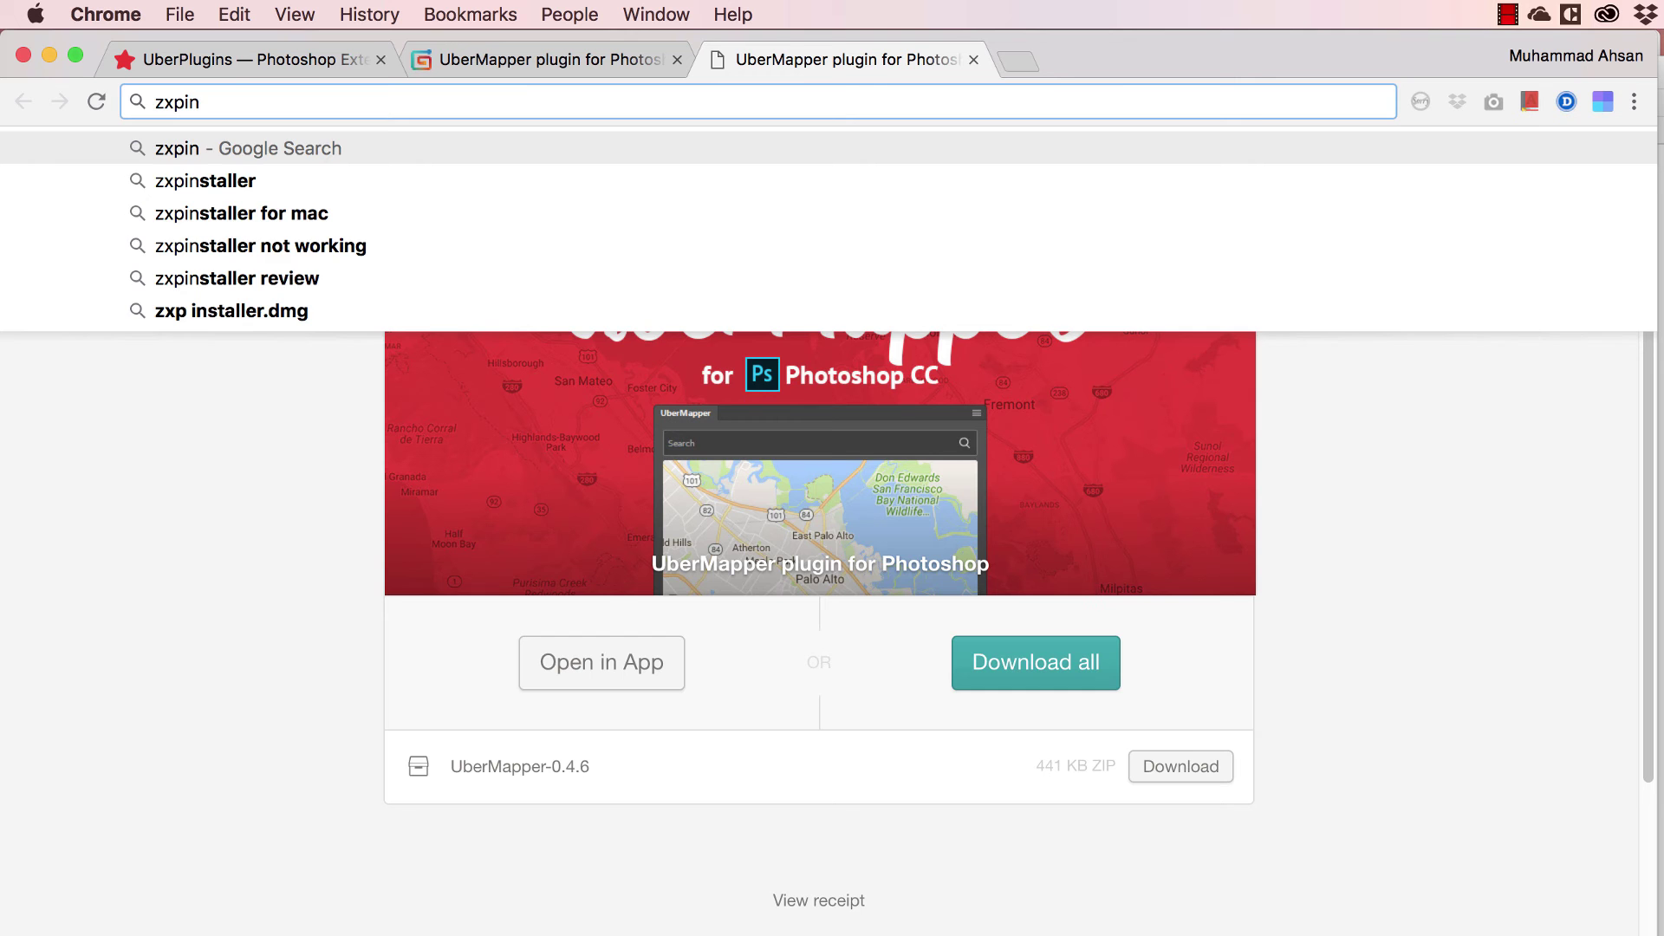
key(Down)
key(Return)
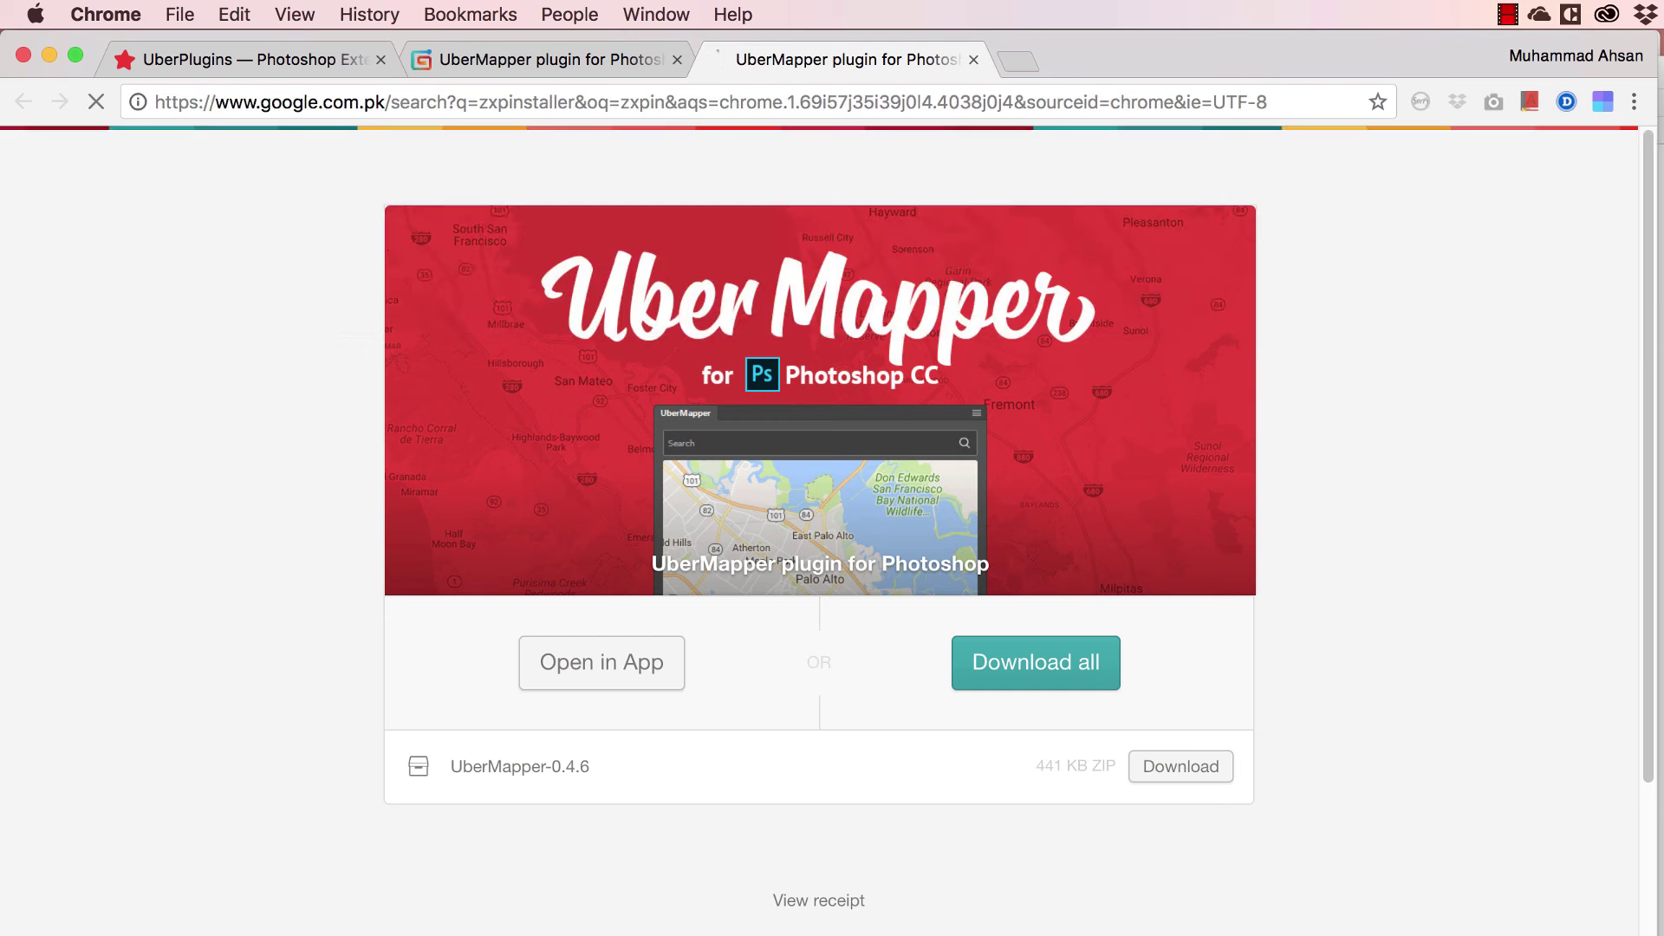
Download ZXPInstaller for OS X from zxpinstaller.com, then reselect ubermapper-0.4.6.zxp in Finder.
click(308, 368)
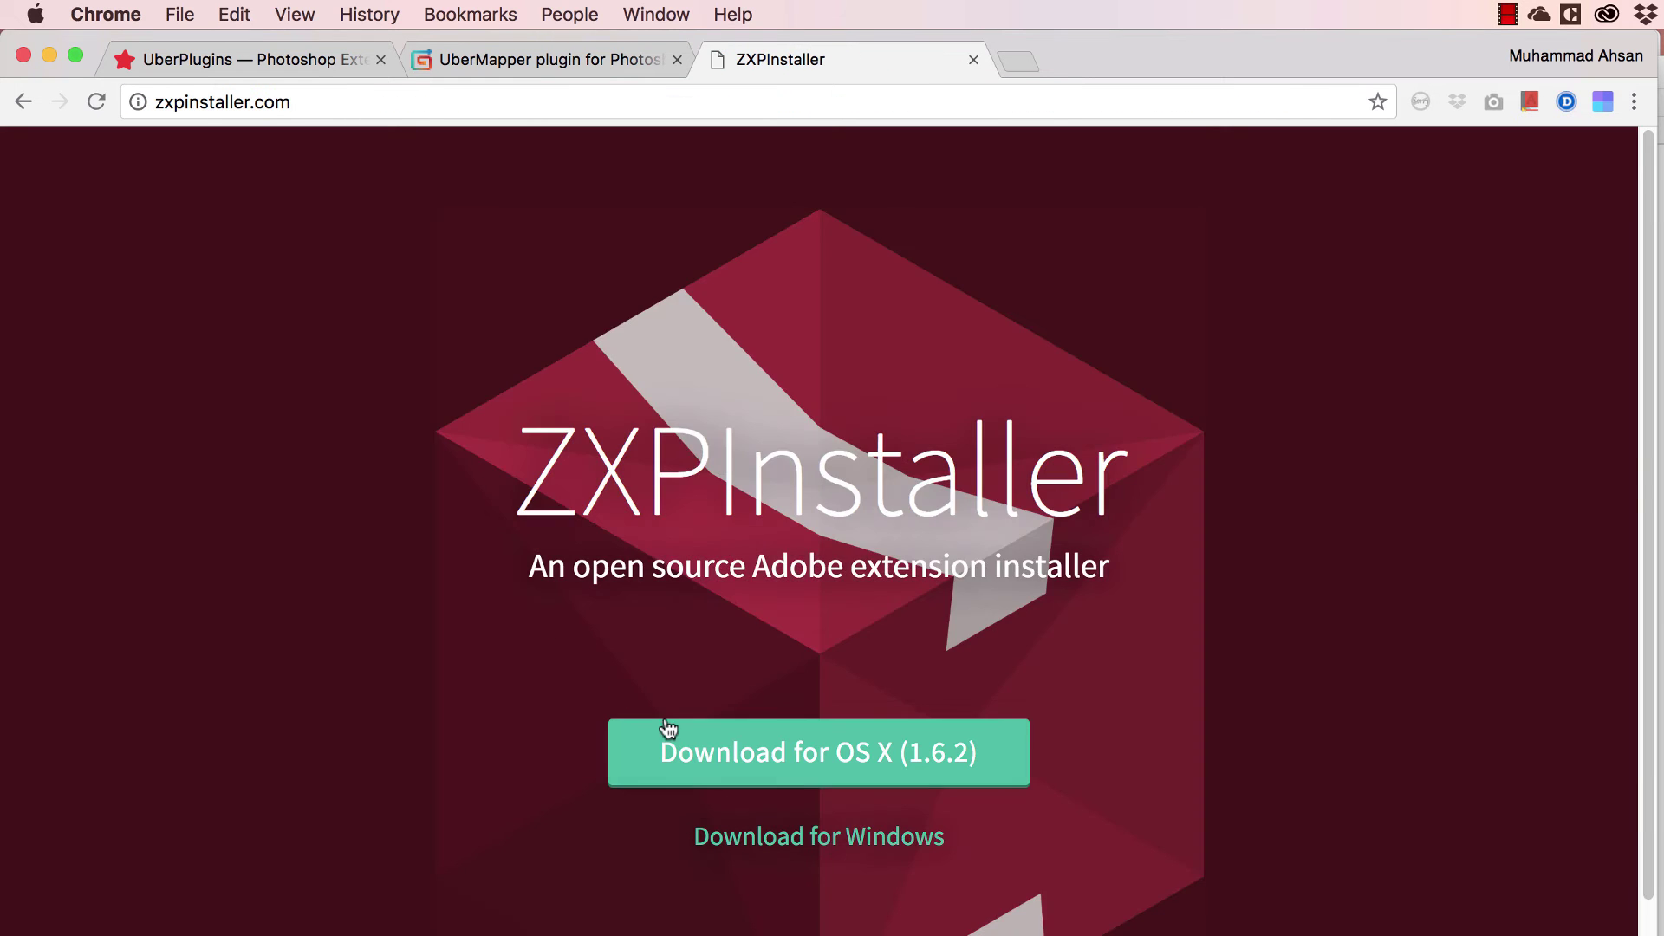
click(823, 767)
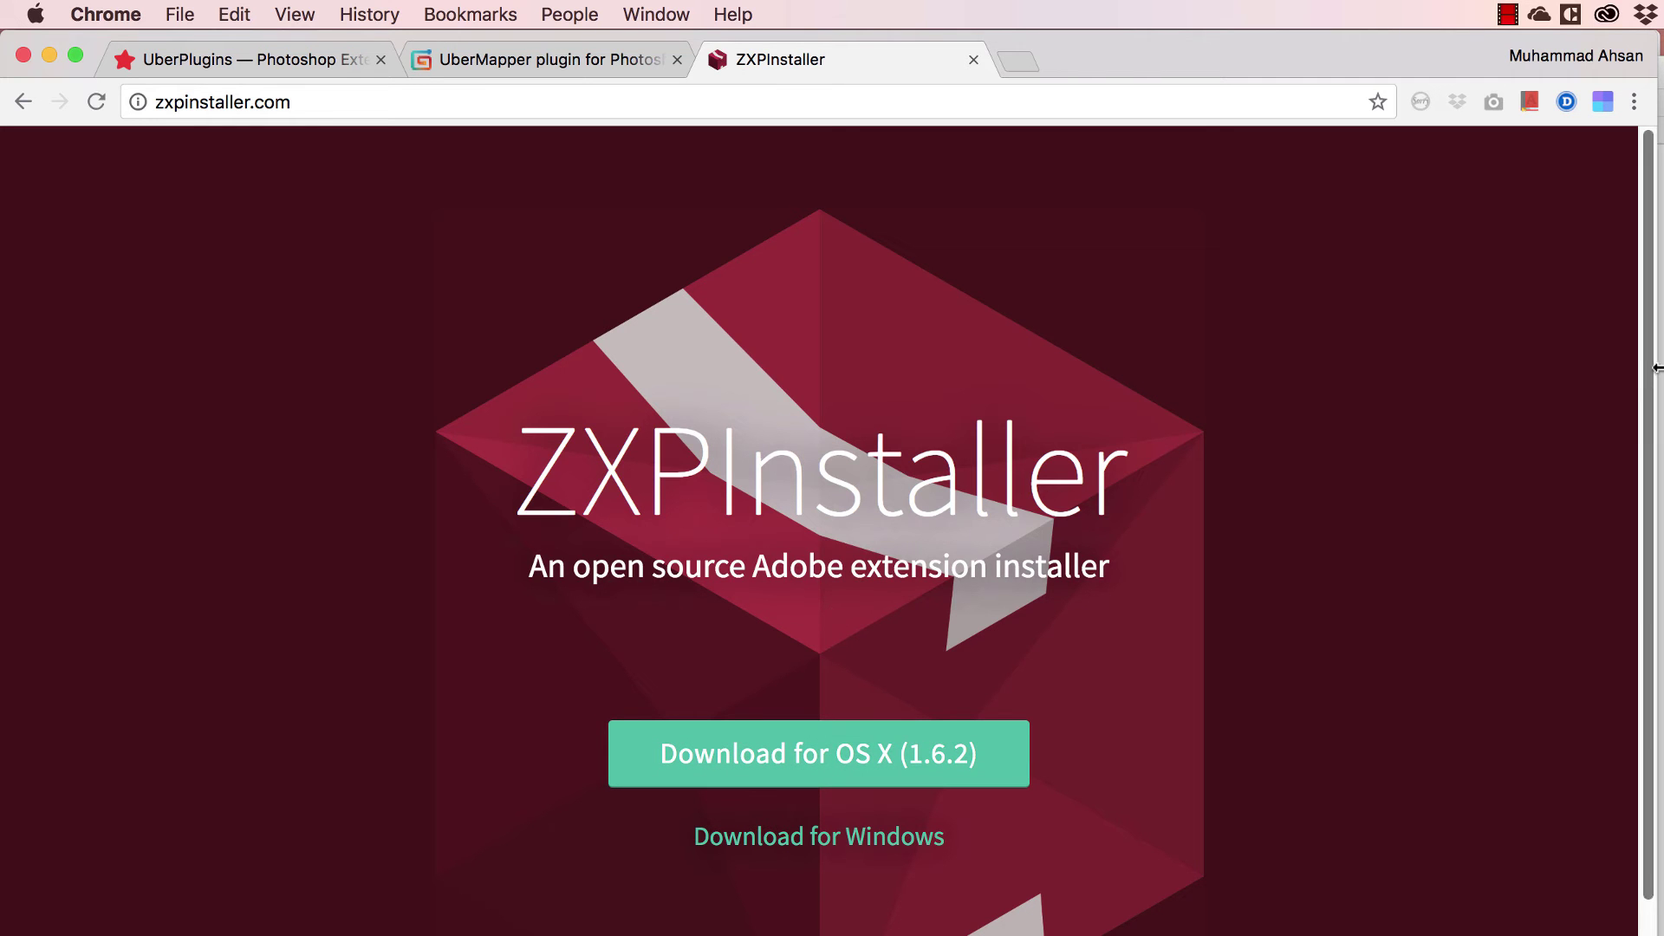
key(super+Tab)
click(841, 227)
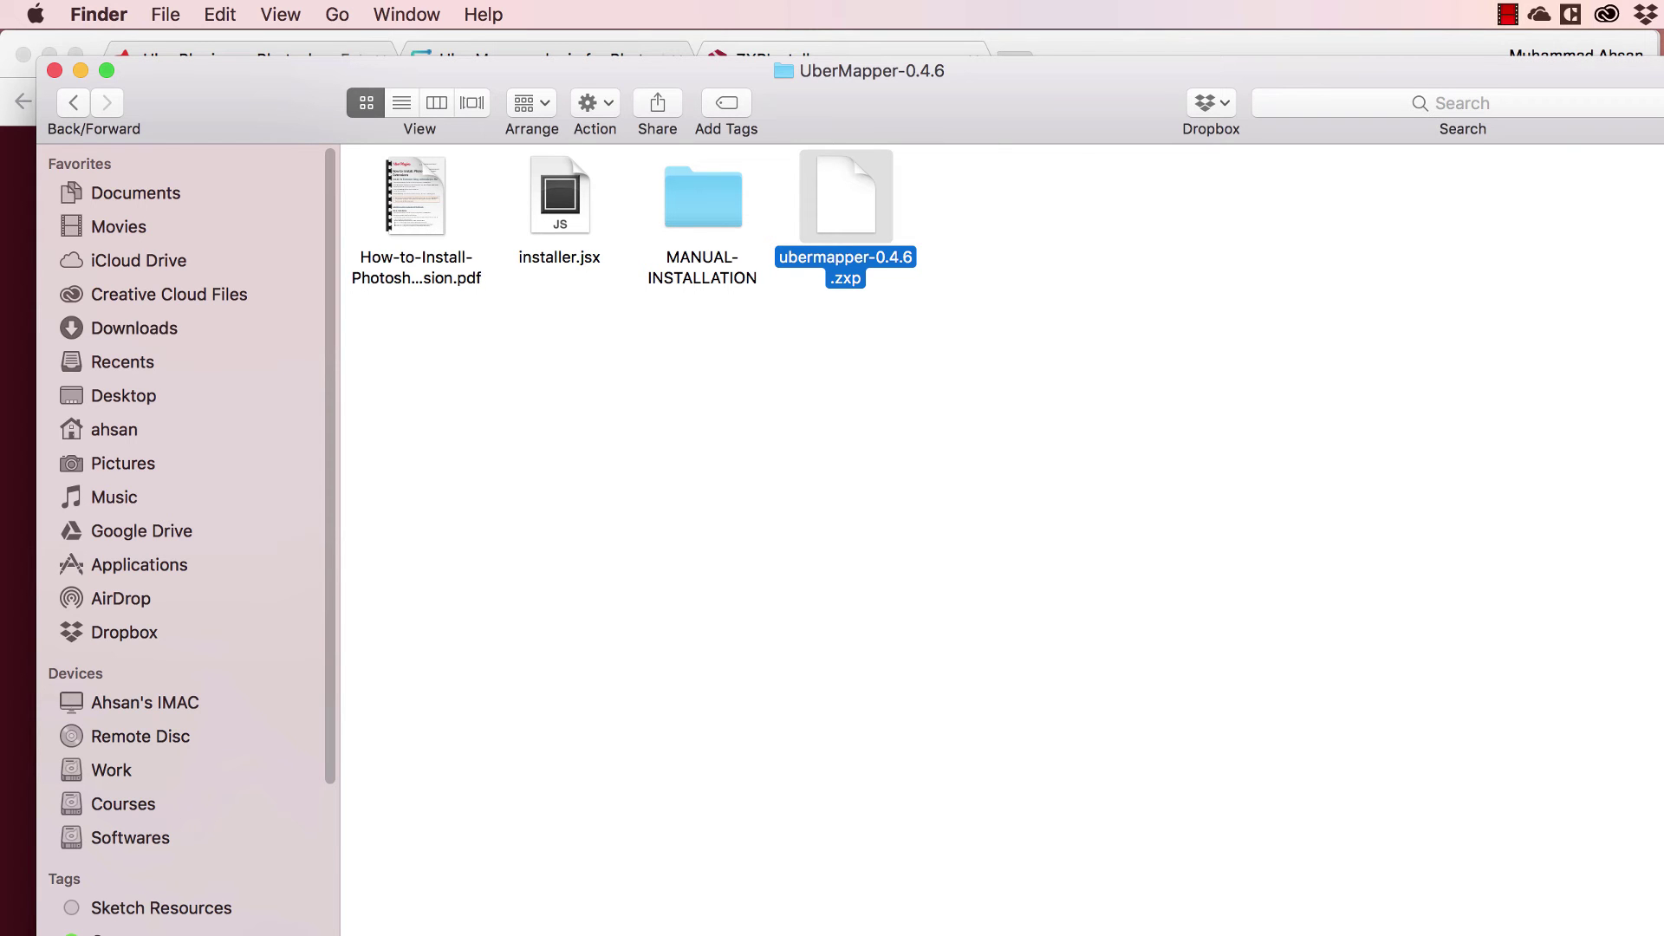
Copy the cc.uberplugins.ubermapper folder from MANUAL-INSTALLATION.
key(super+Tab)
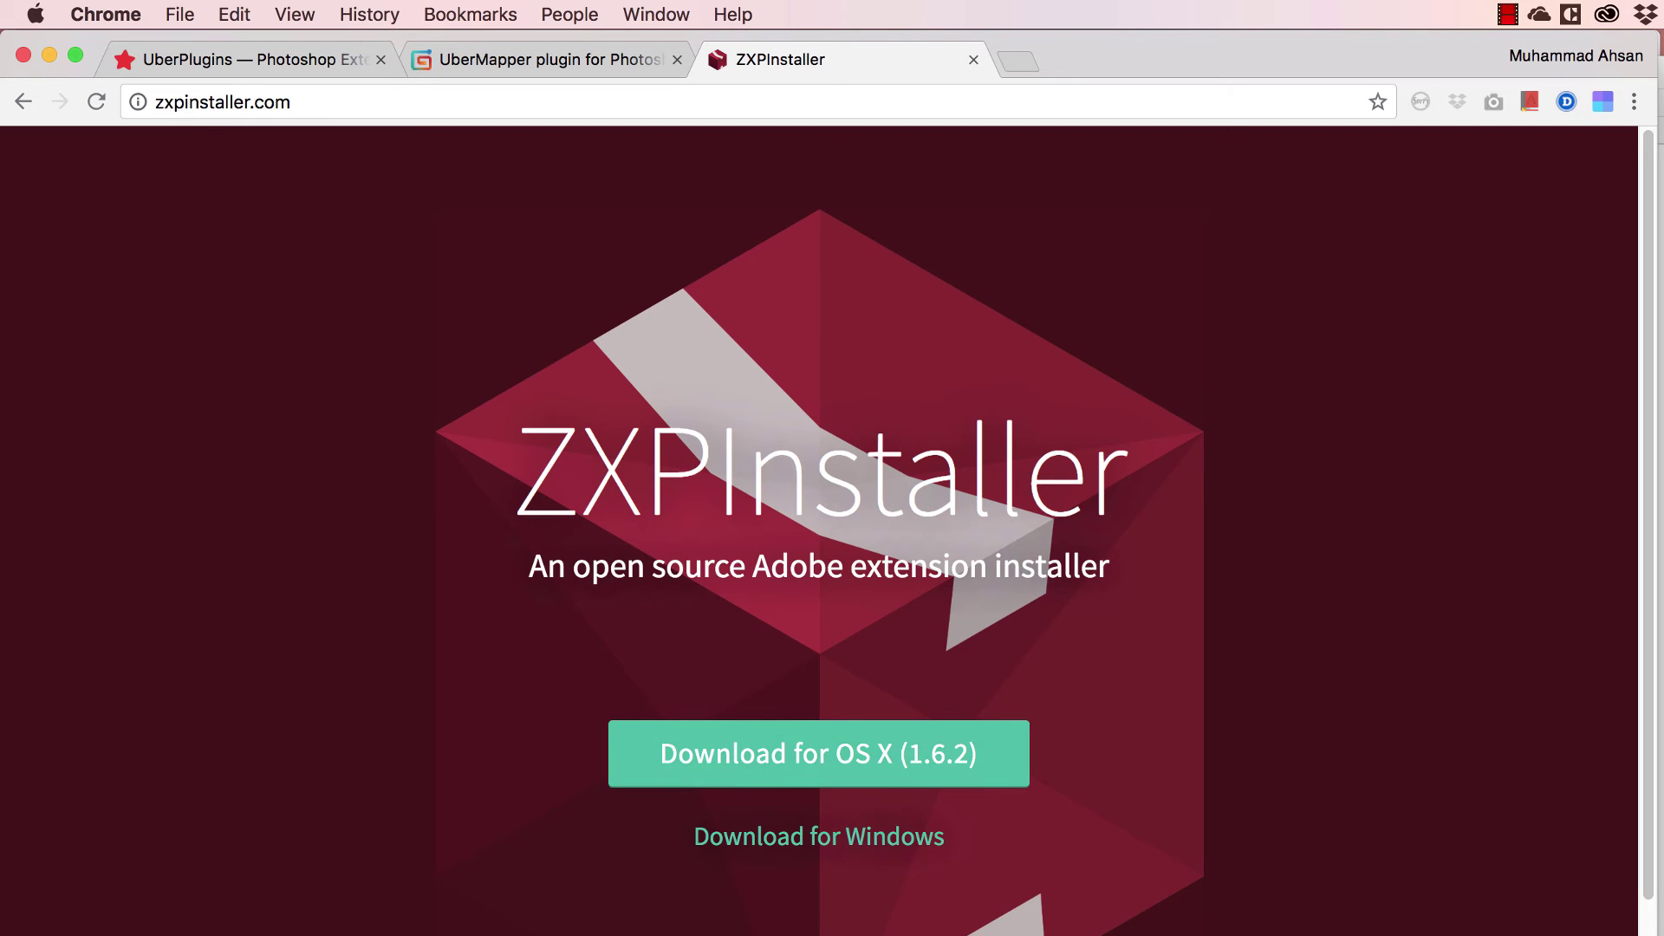
key(super+Tab)
double_click(700, 206)
double_click(418, 206)
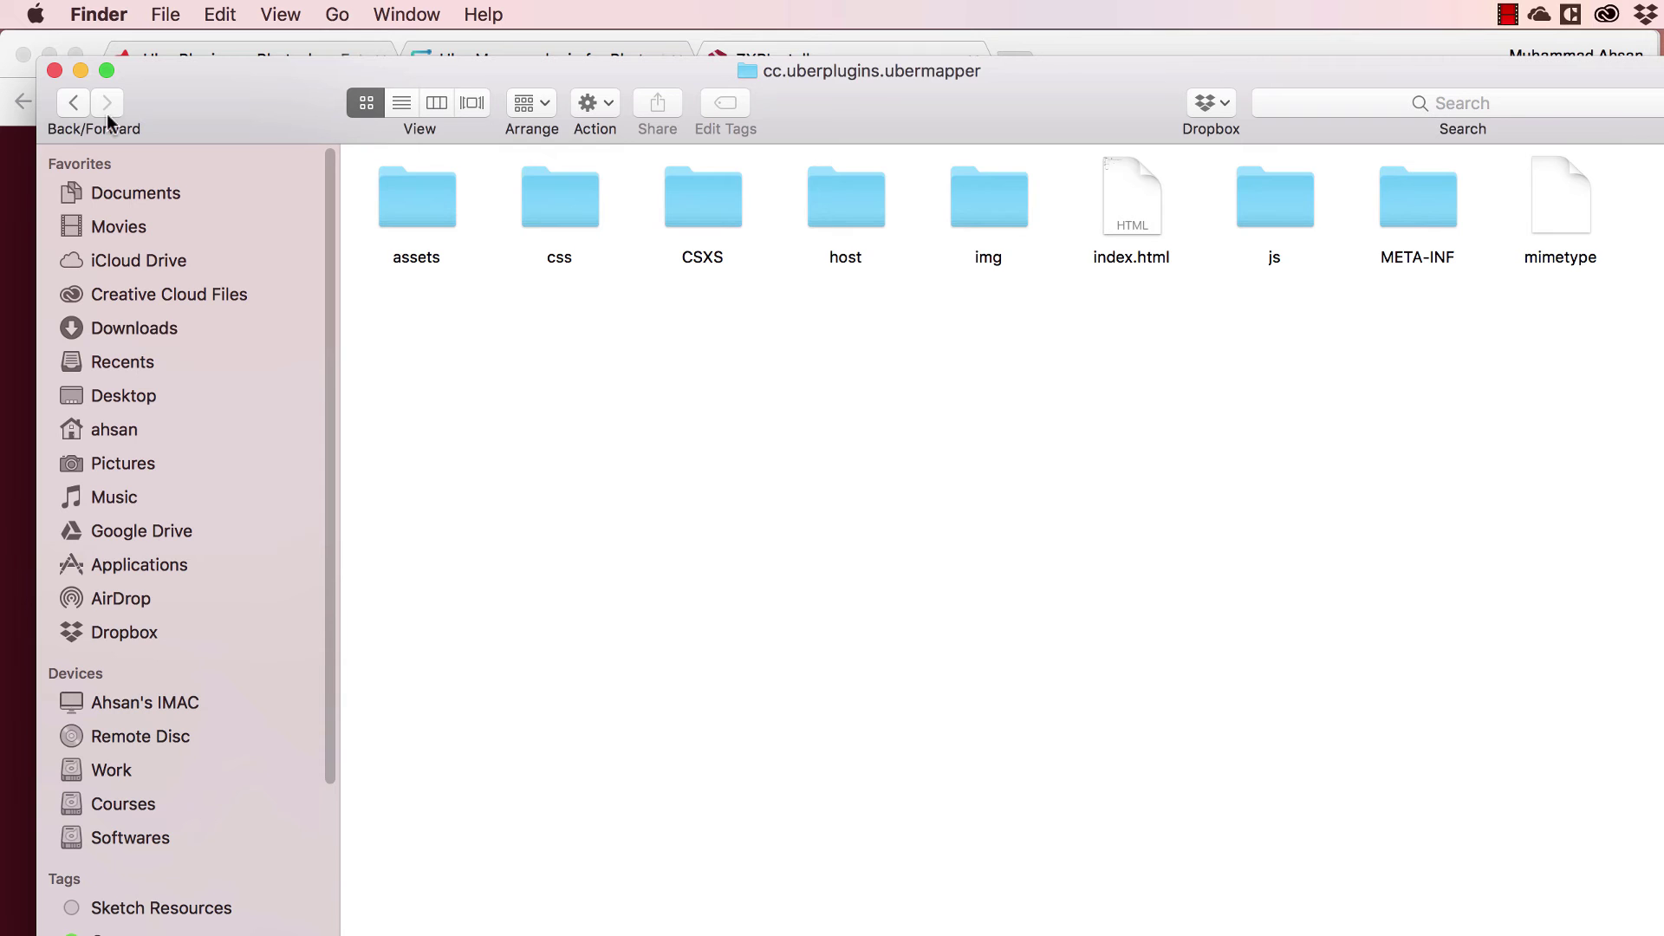
click(76, 106)
click(427, 222)
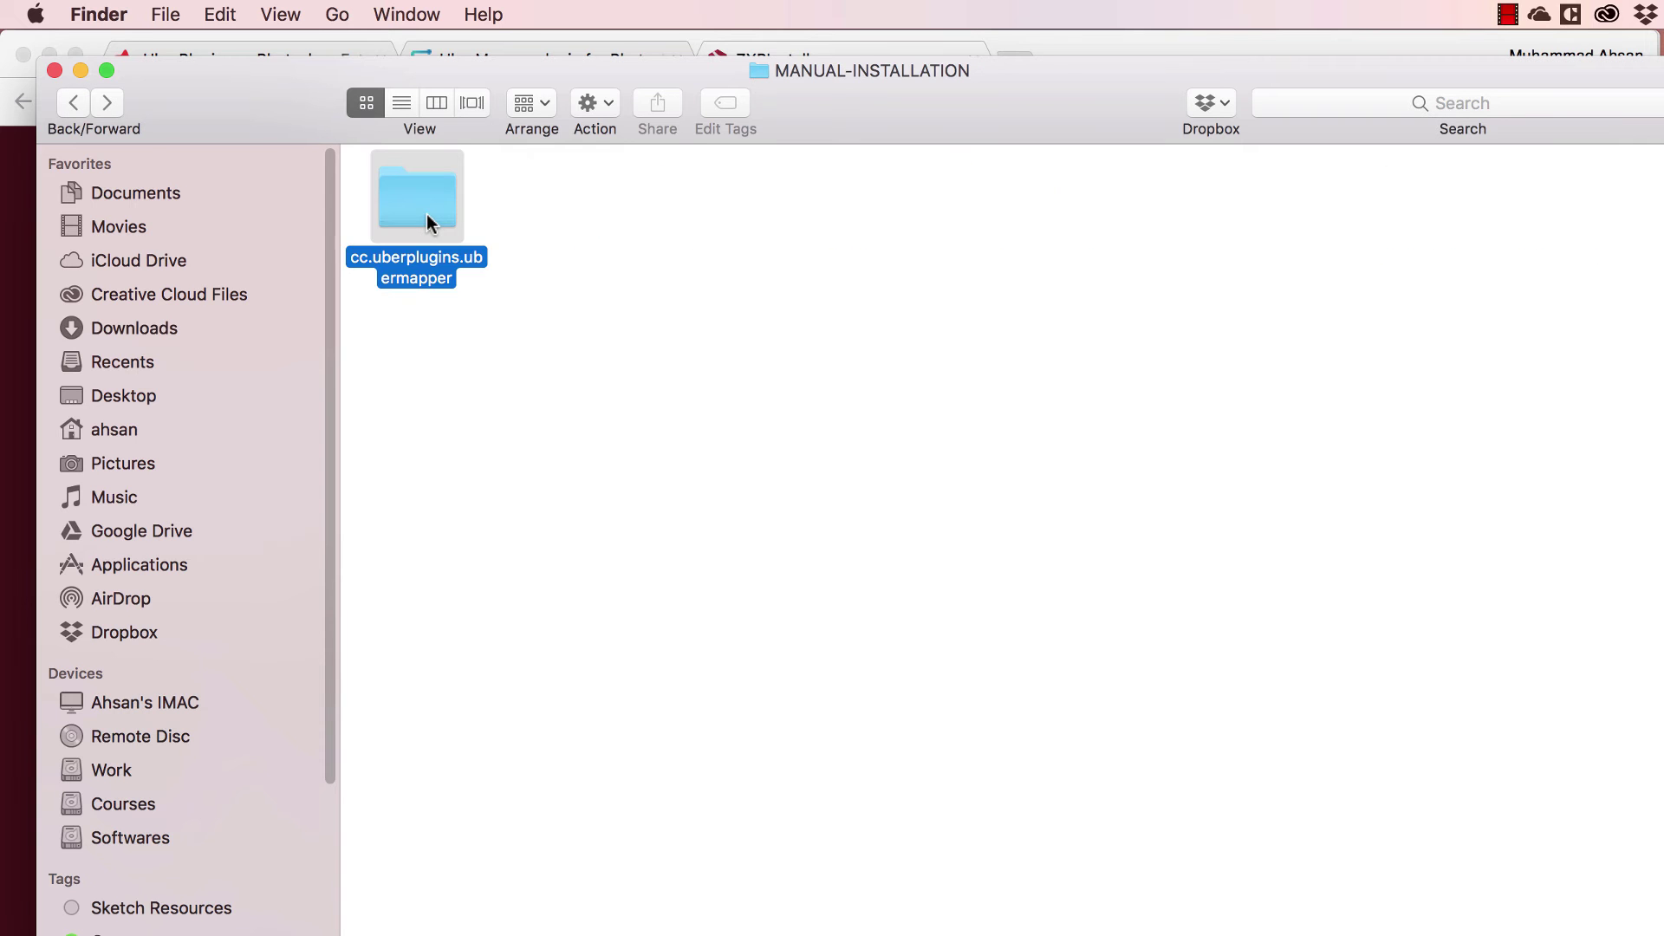
right_click(427, 215)
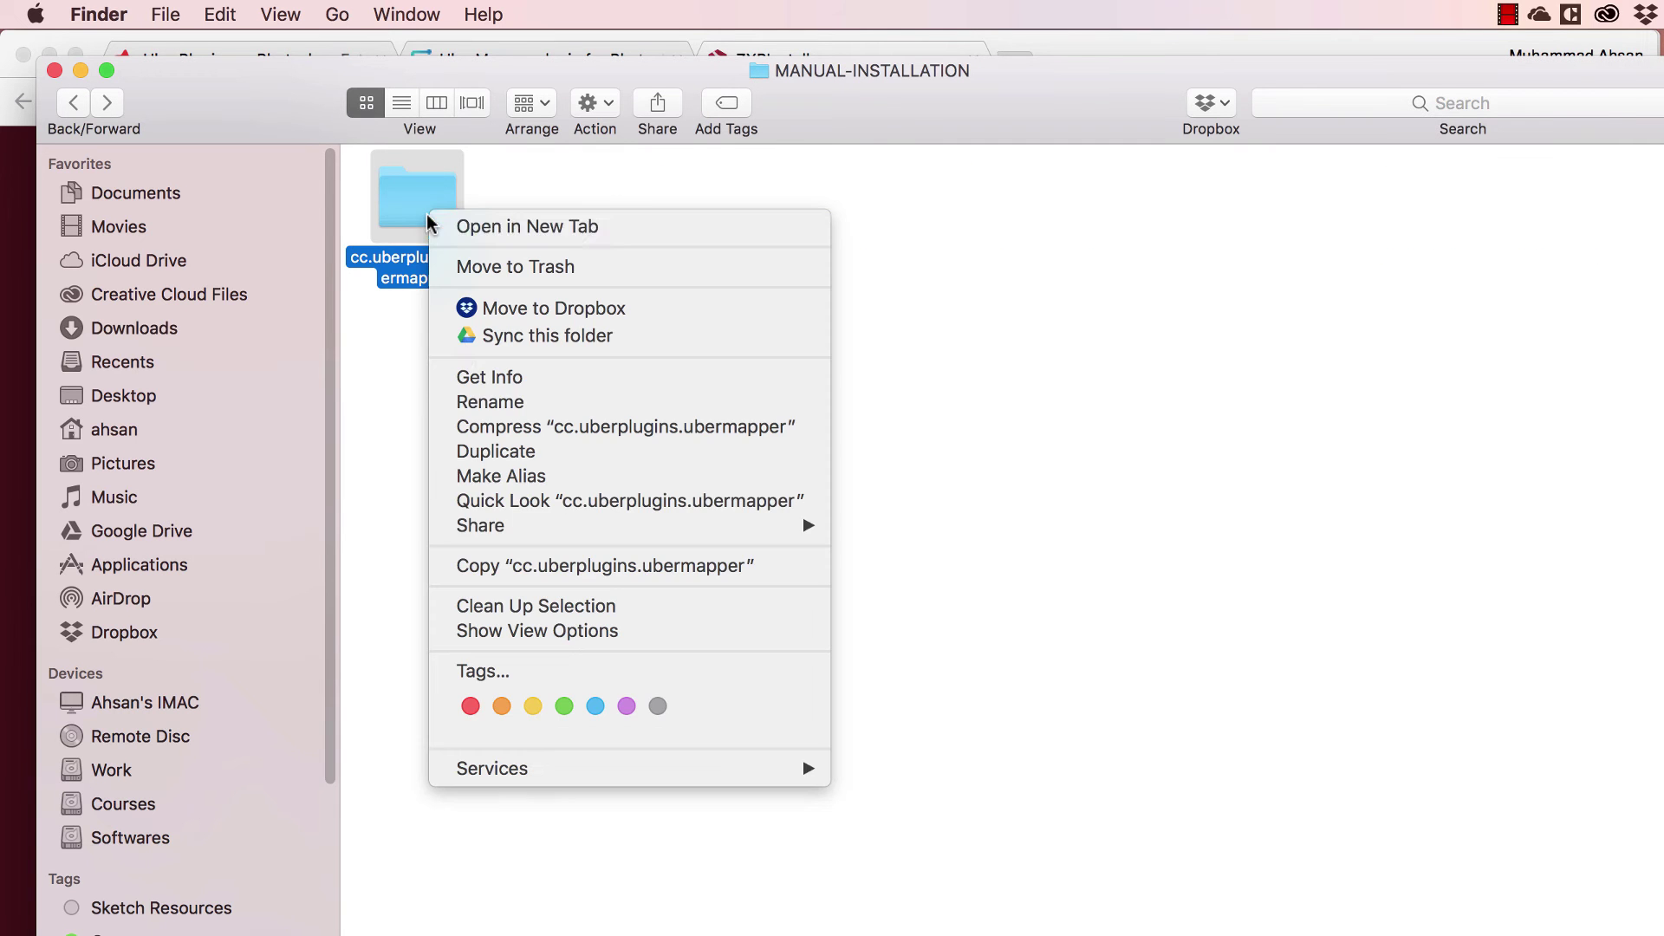
click(459, 565)
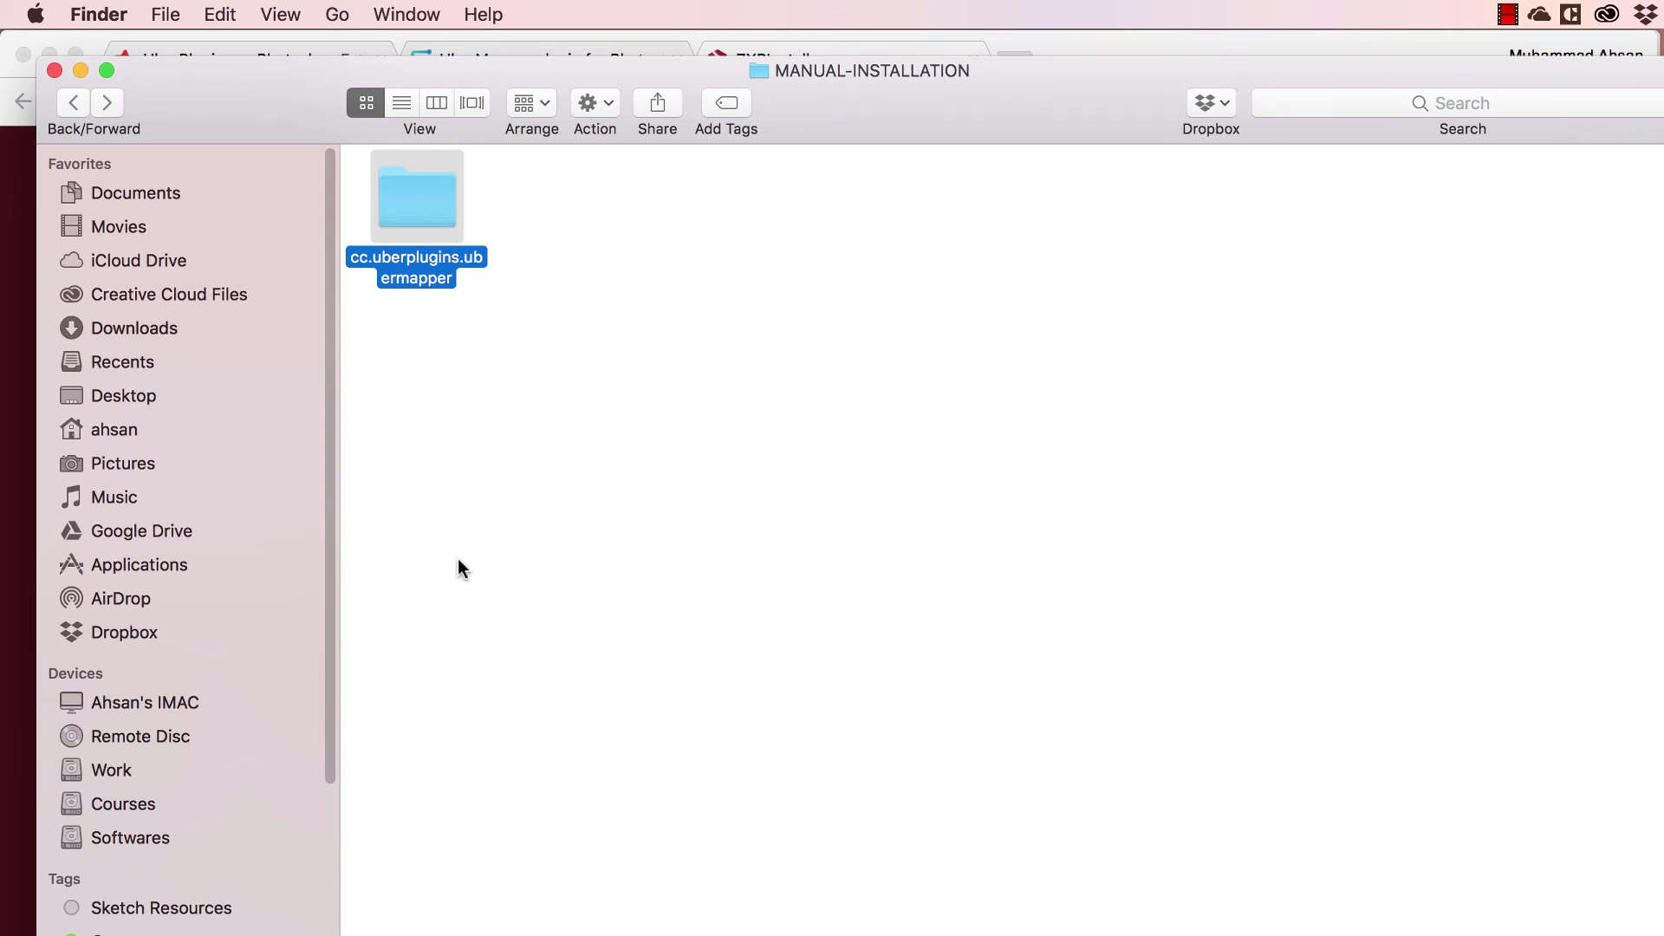
Minimize the browser and MANUAL-INSTALLATION windows and go to Application Support/Adobe/CEP/extensions.
click(336, 56)
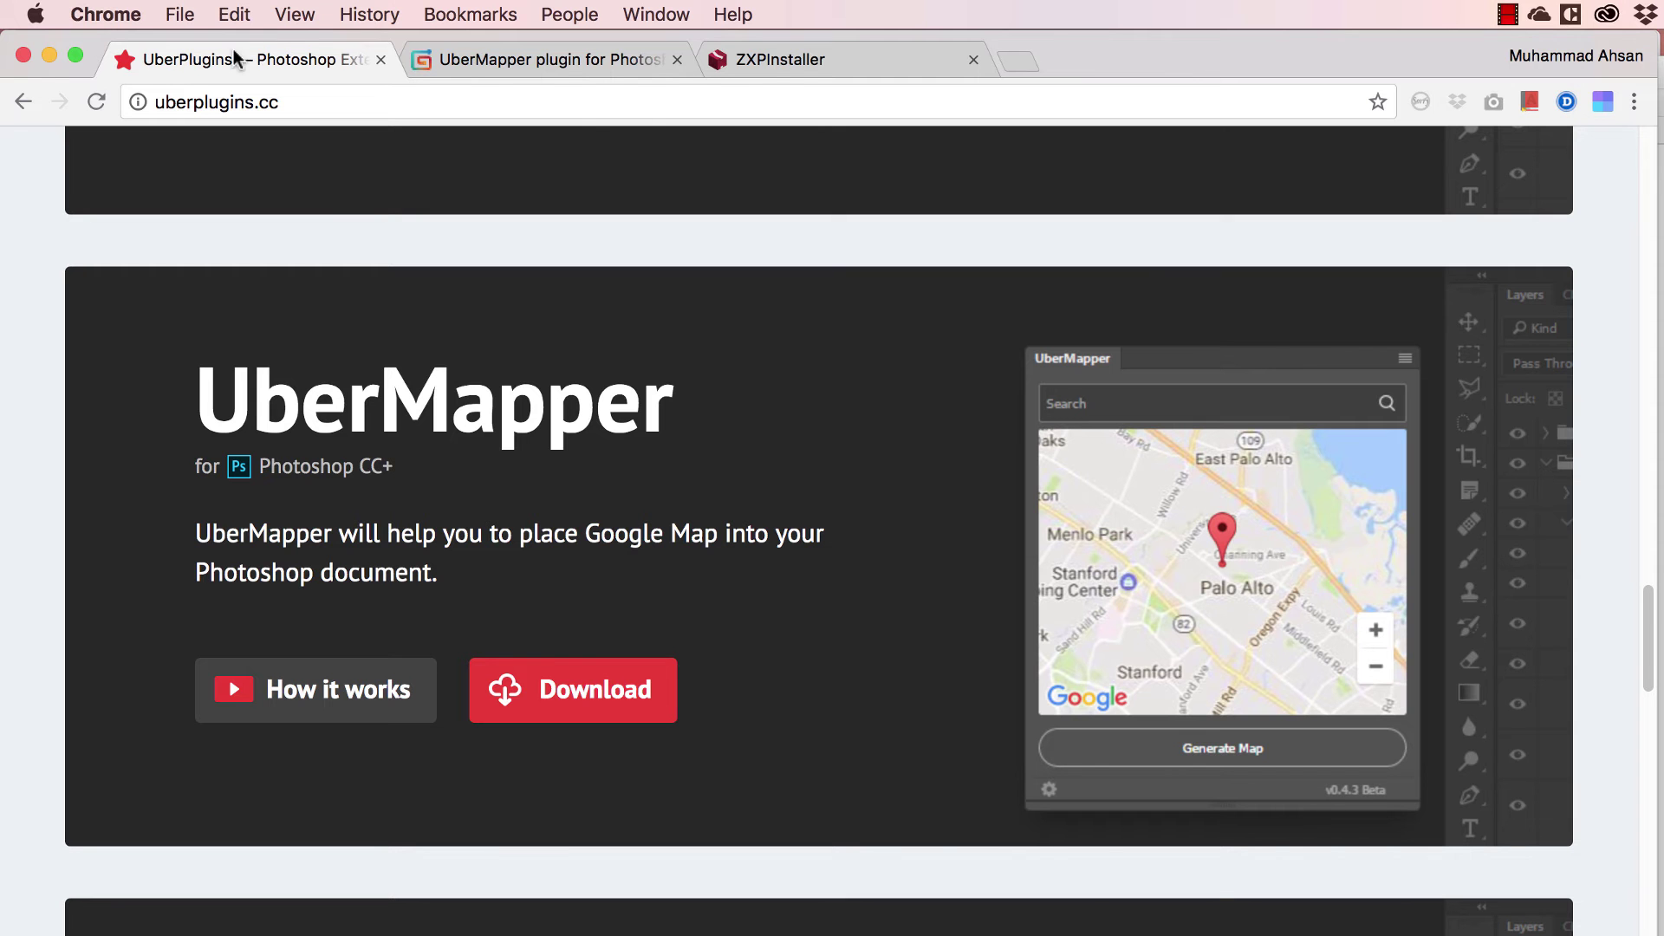
click(52, 56)
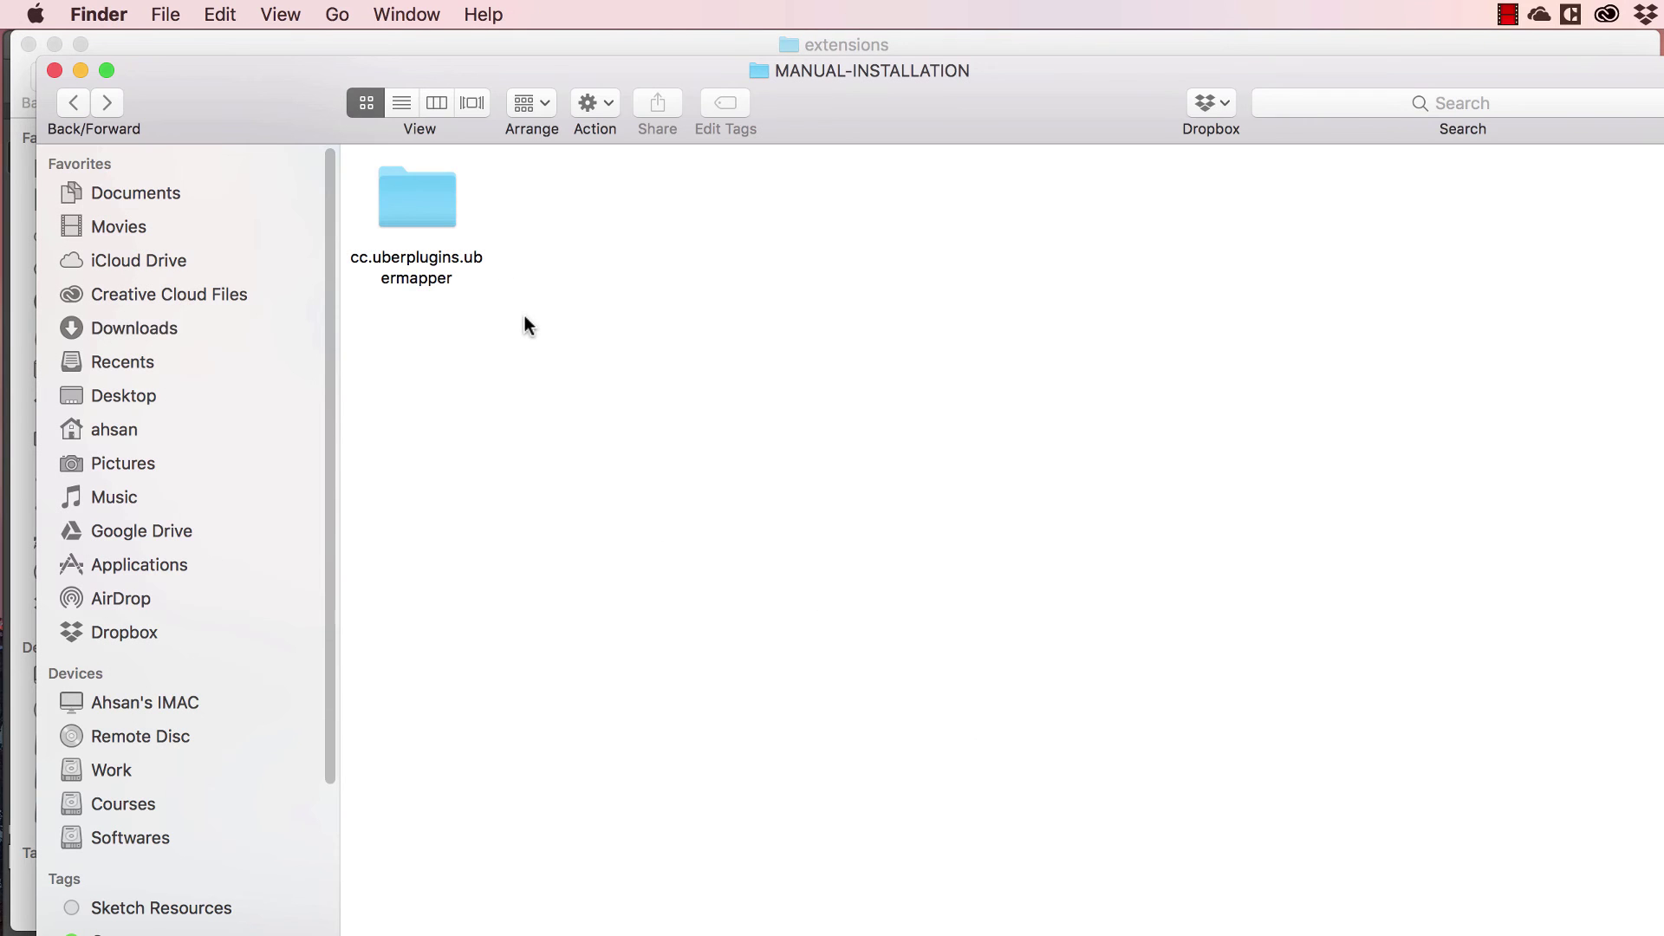
click(79, 72)
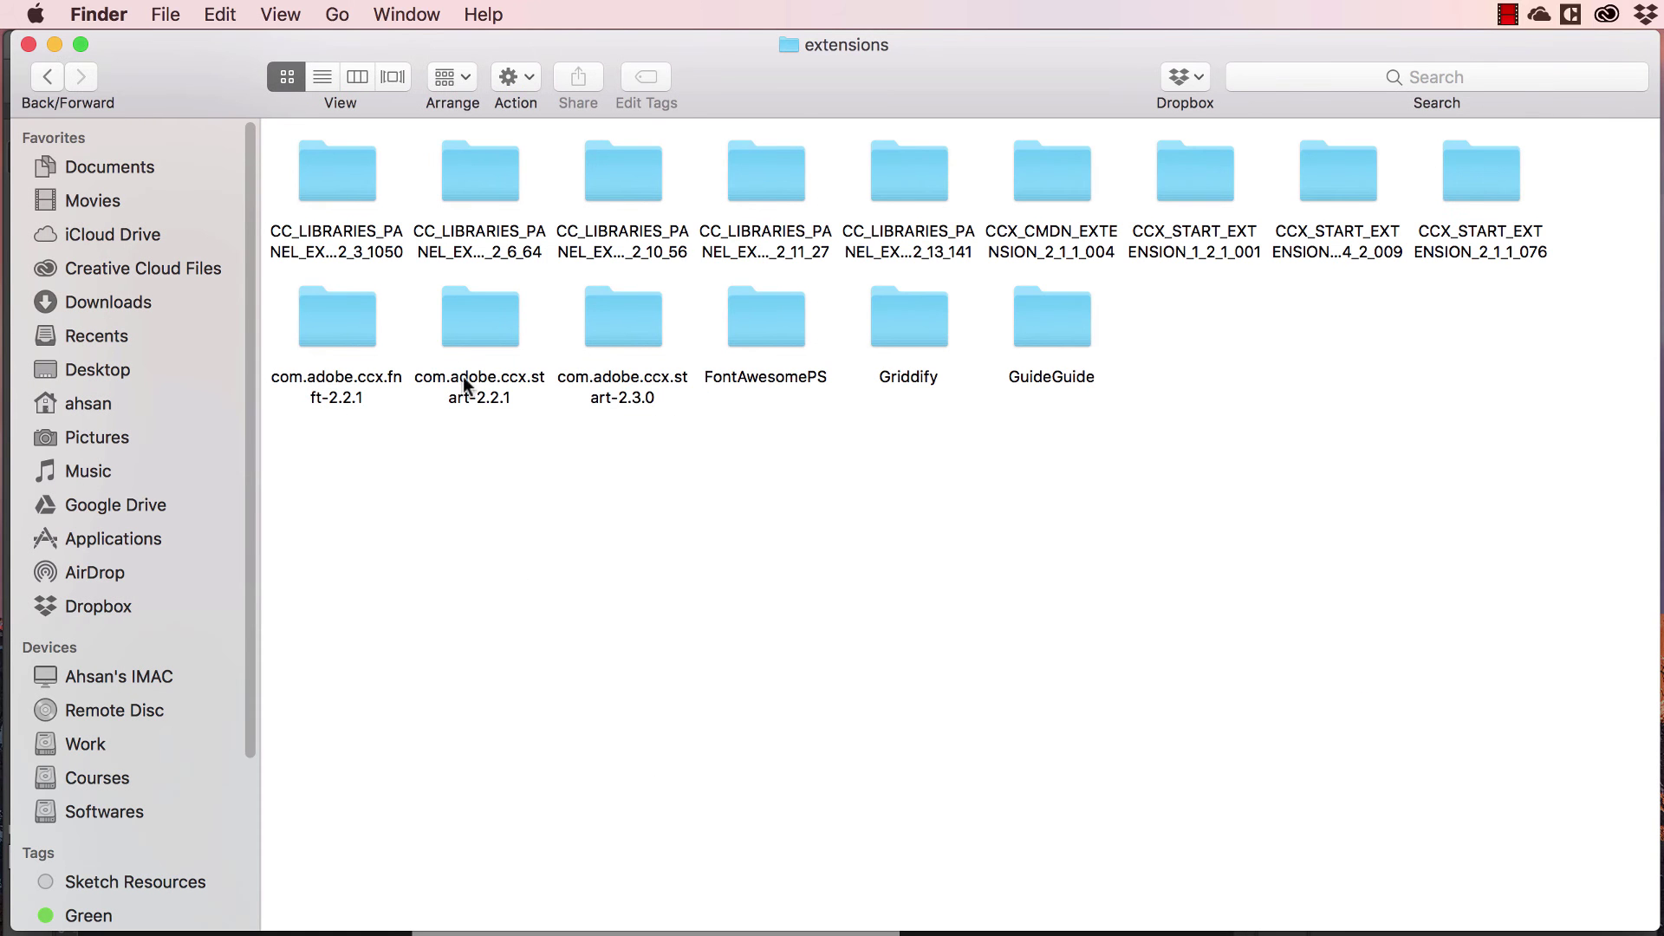
click(45, 80)
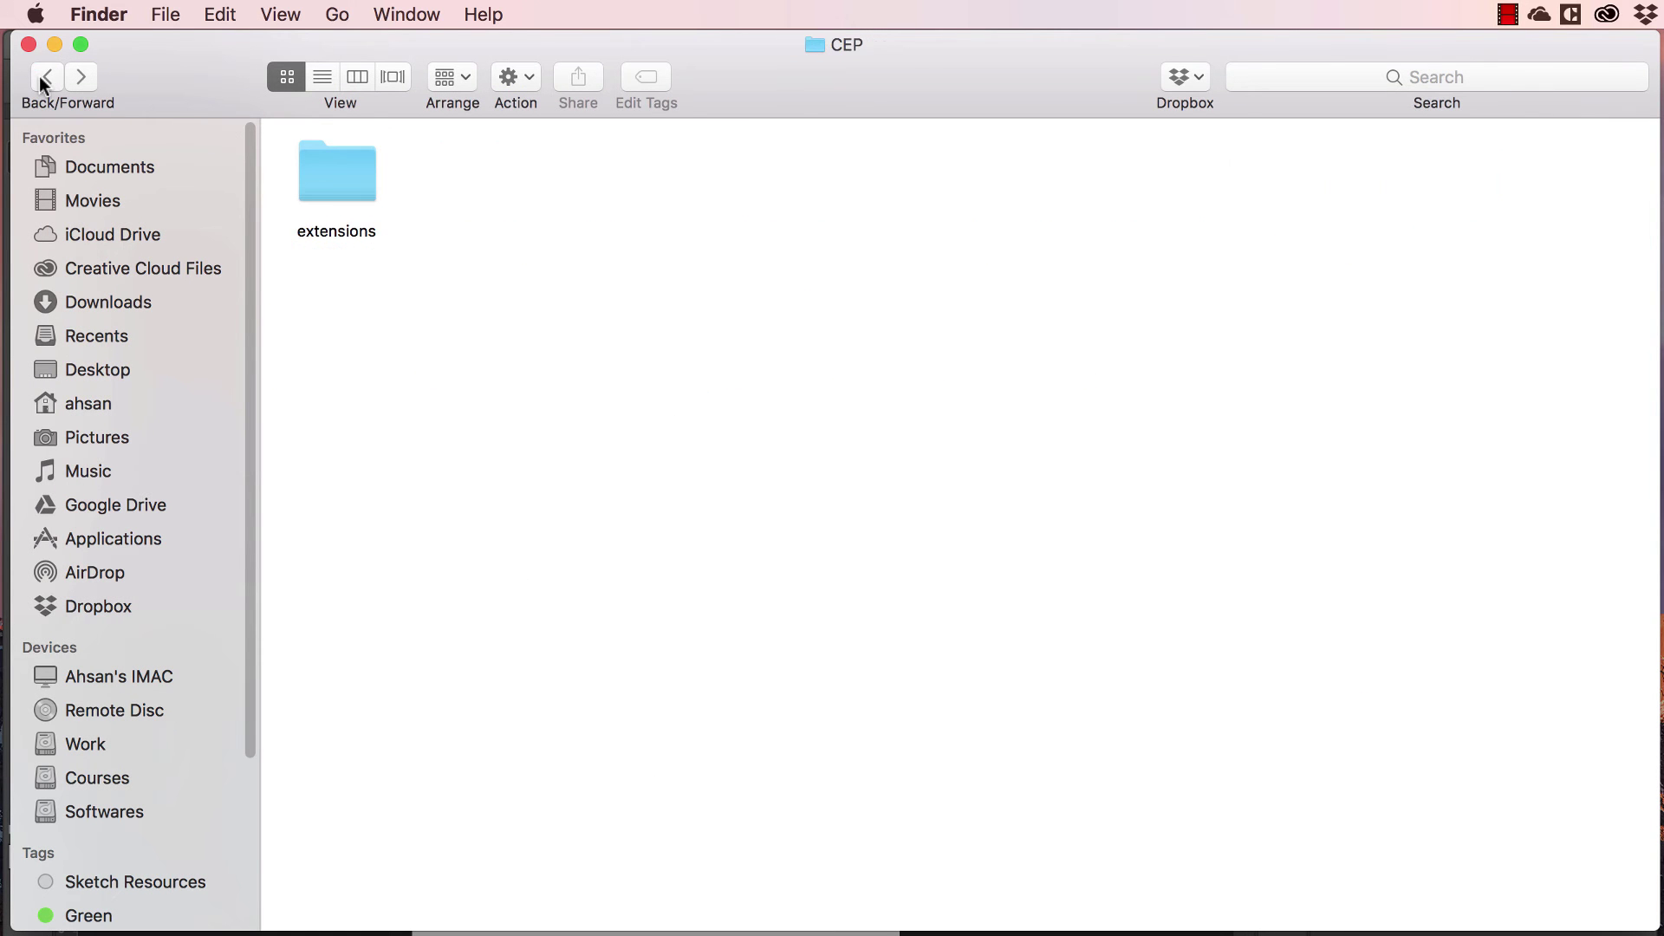
click(44, 78)
click(355, 487)
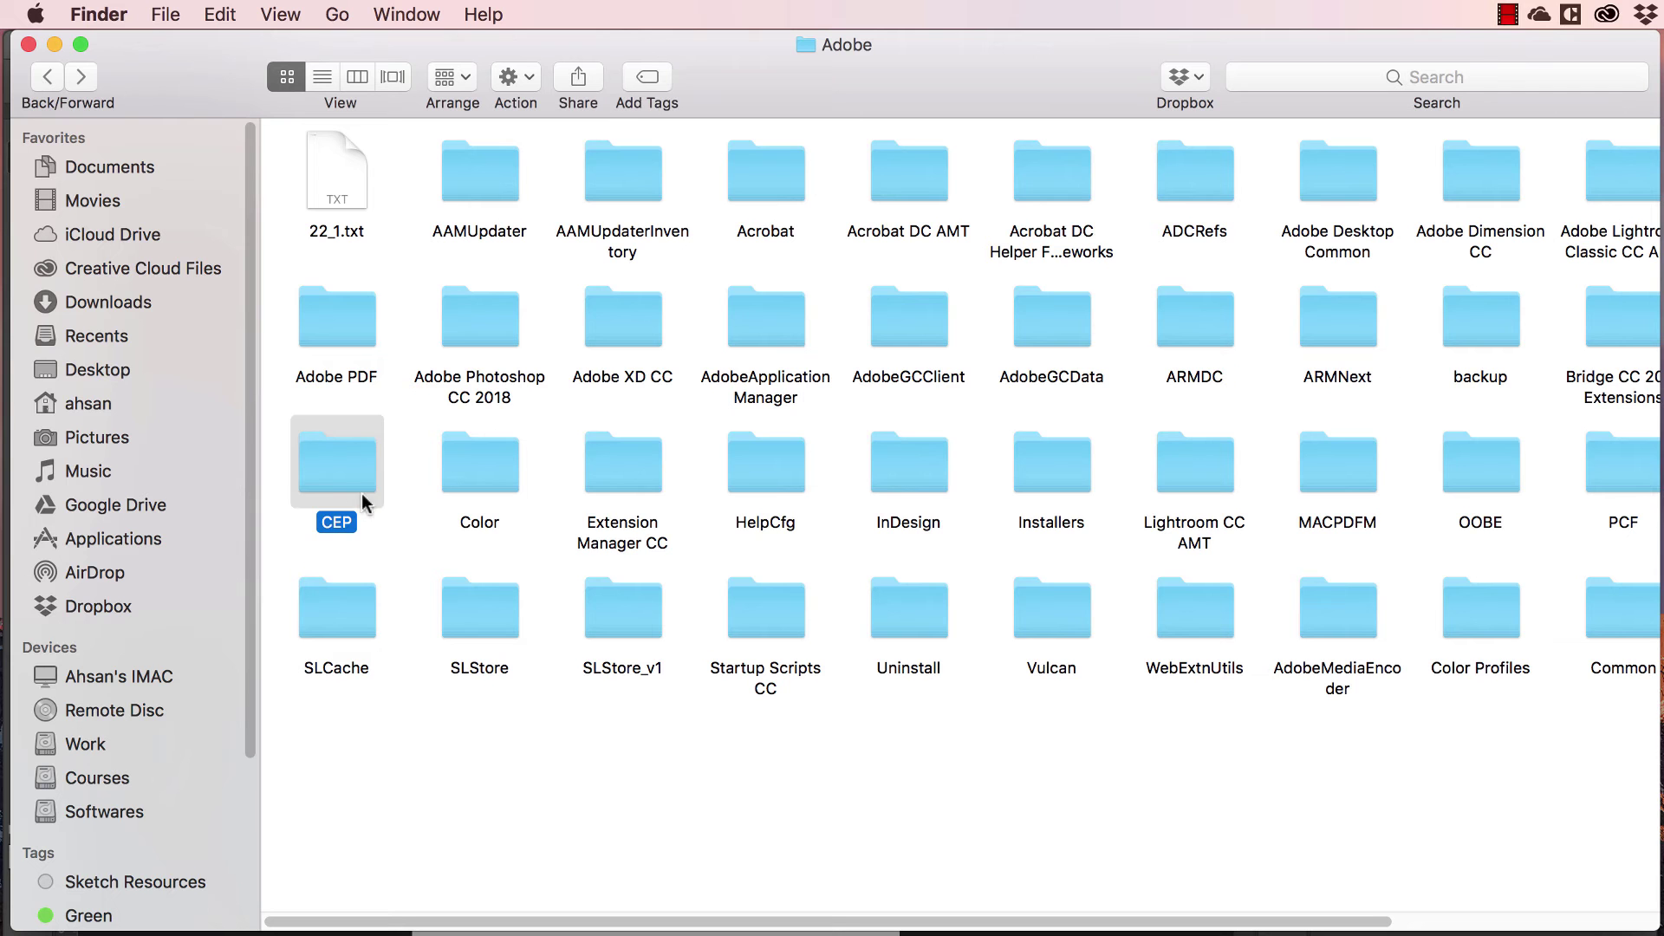
click(47, 76)
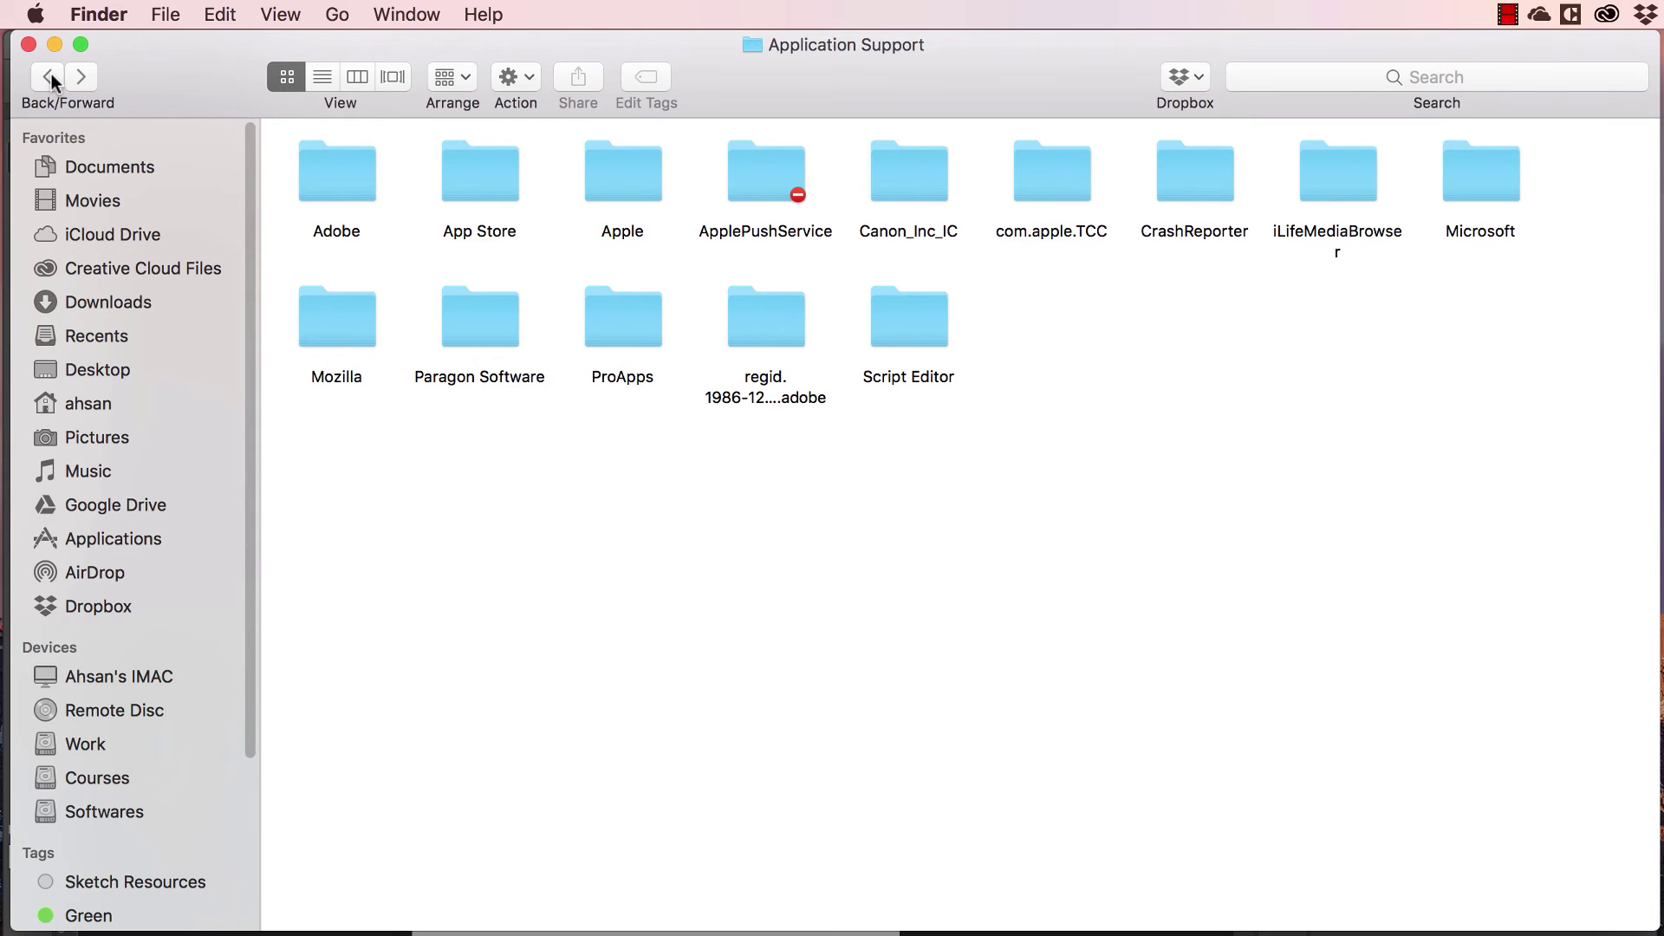
double_click(326, 184)
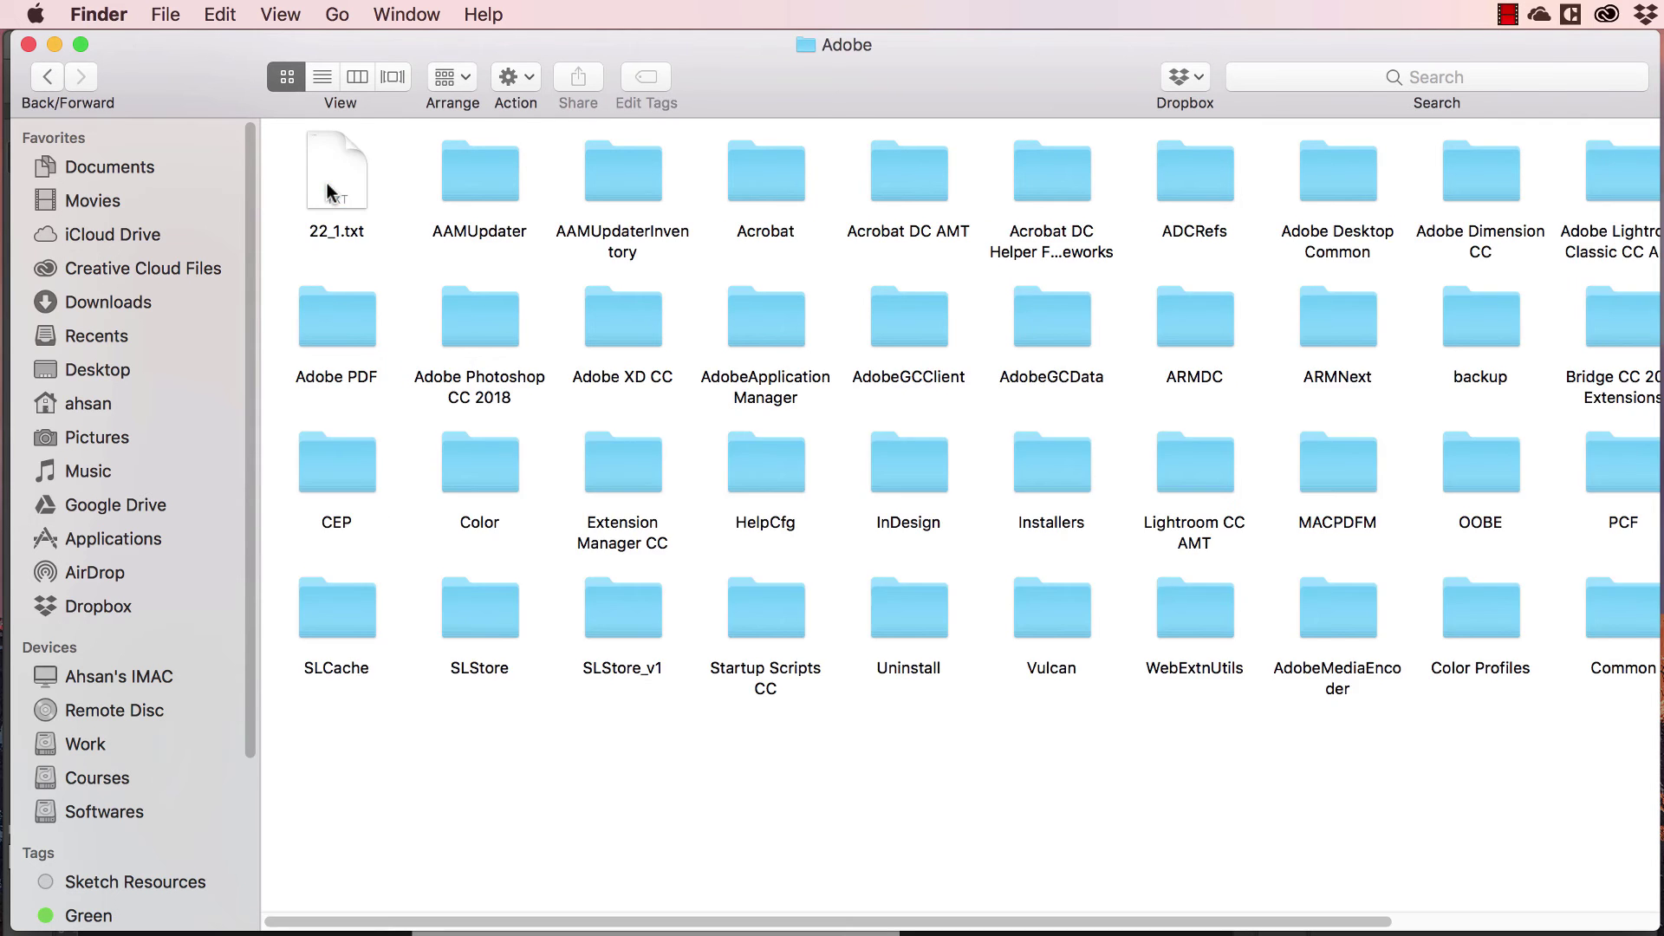
double_click(323, 459)
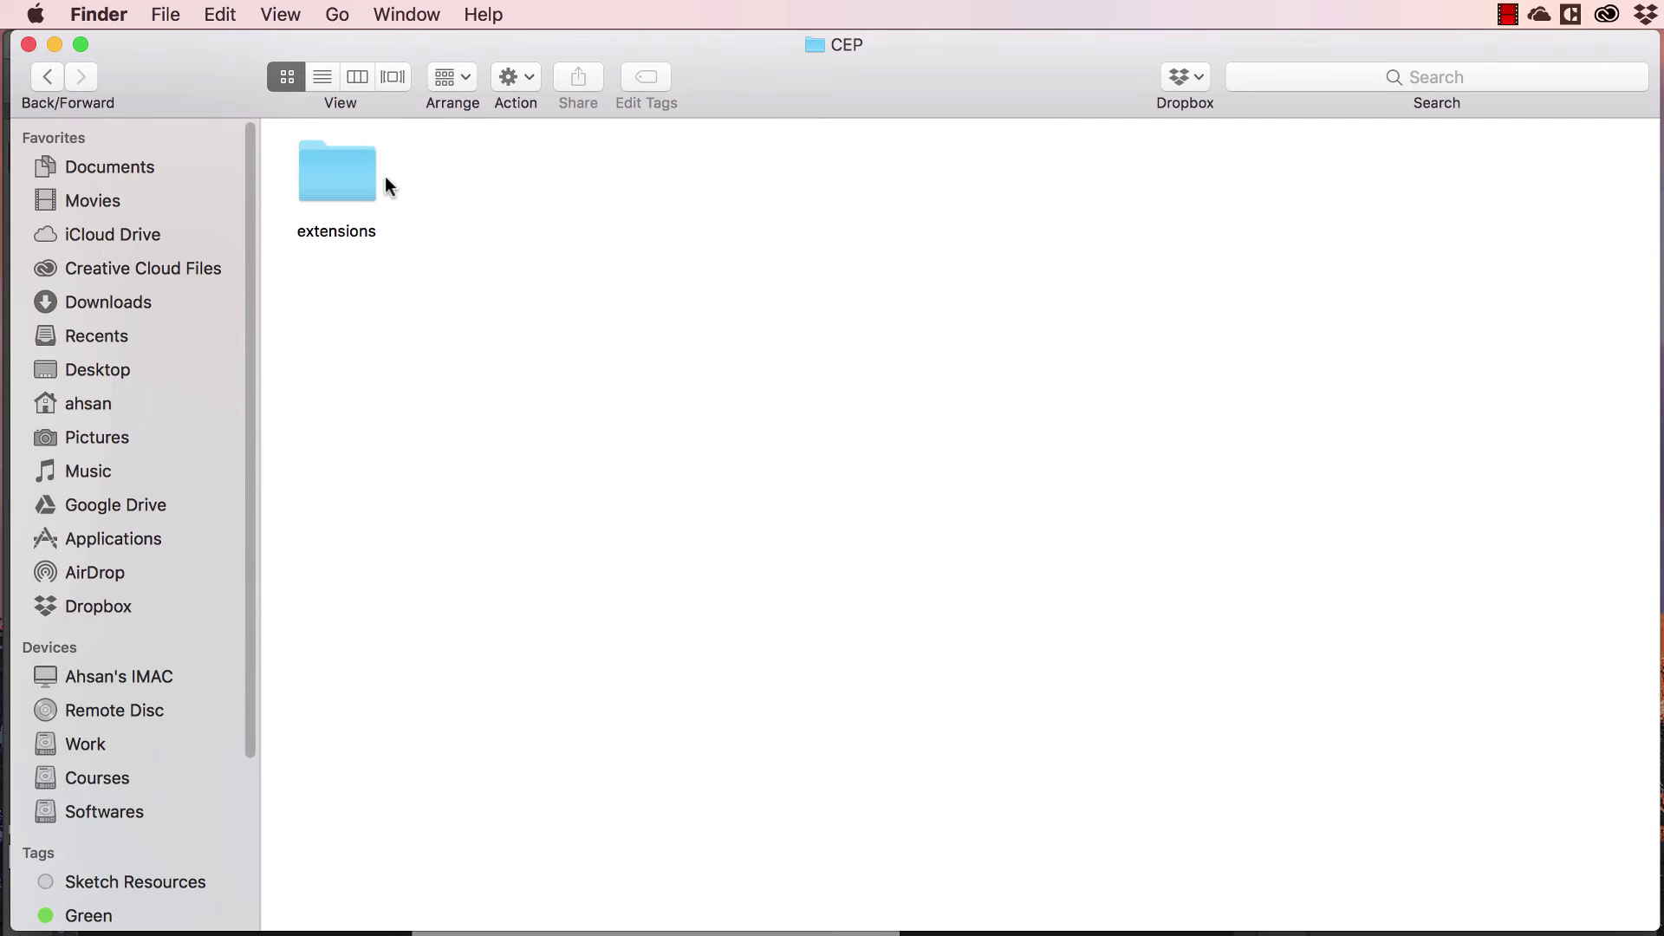
double_click(362, 177)
Paste the plugin folder into extensions, authorizing with the admin password.
right_click(1204, 355)
click(1239, 451)
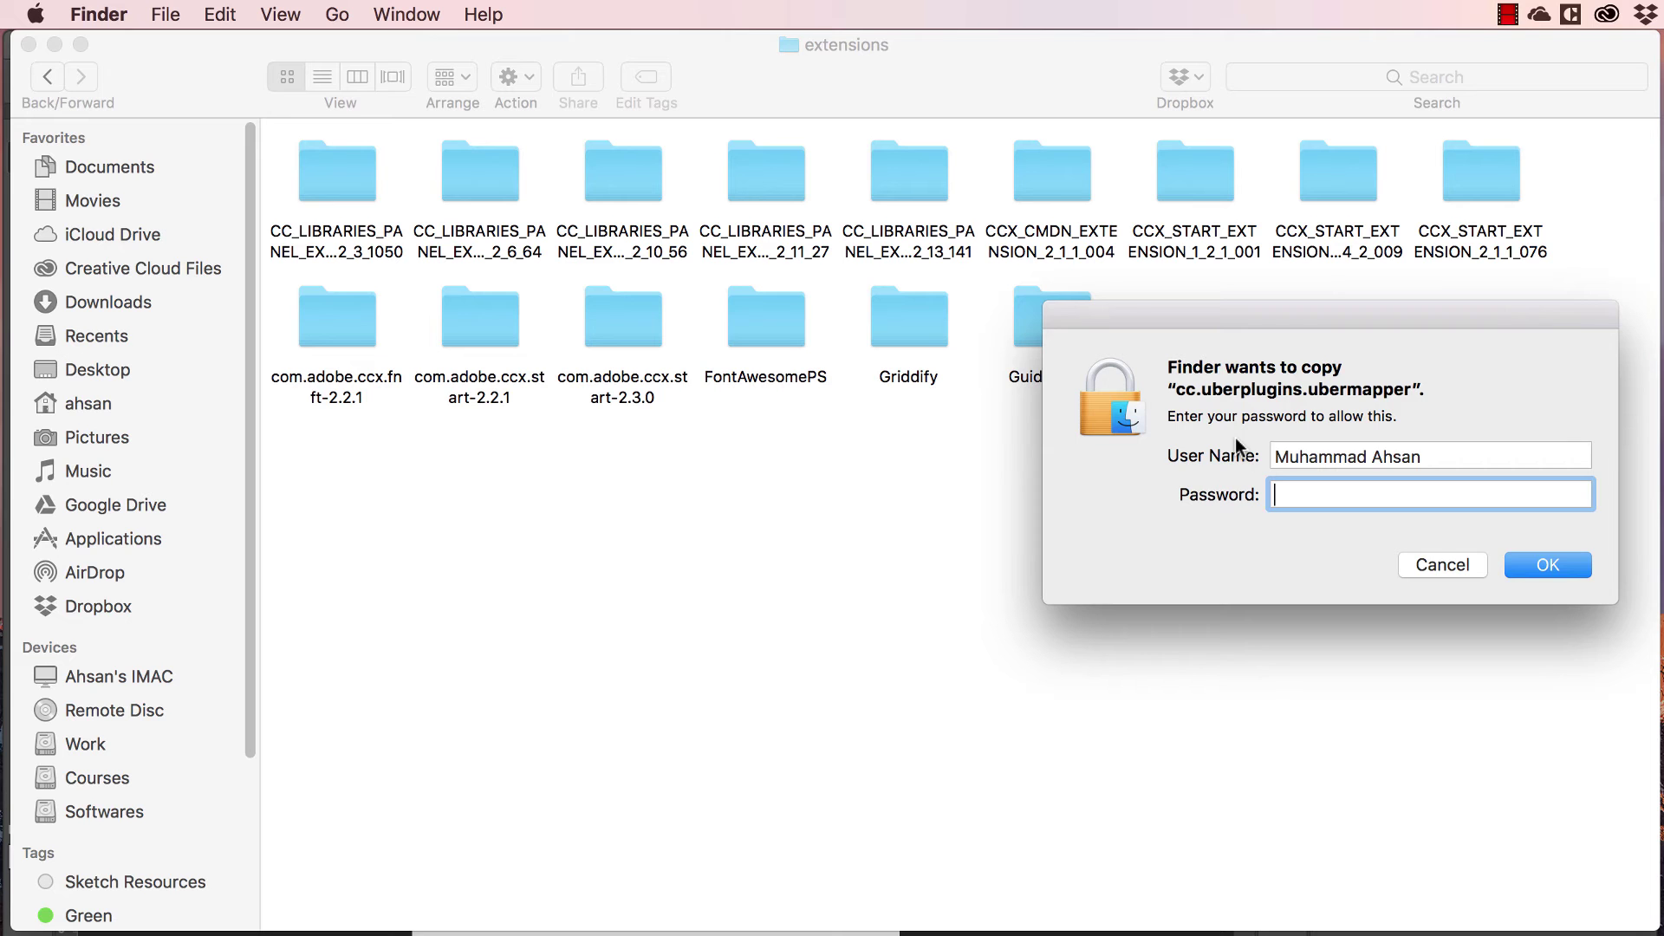
text(***)
key(Return)
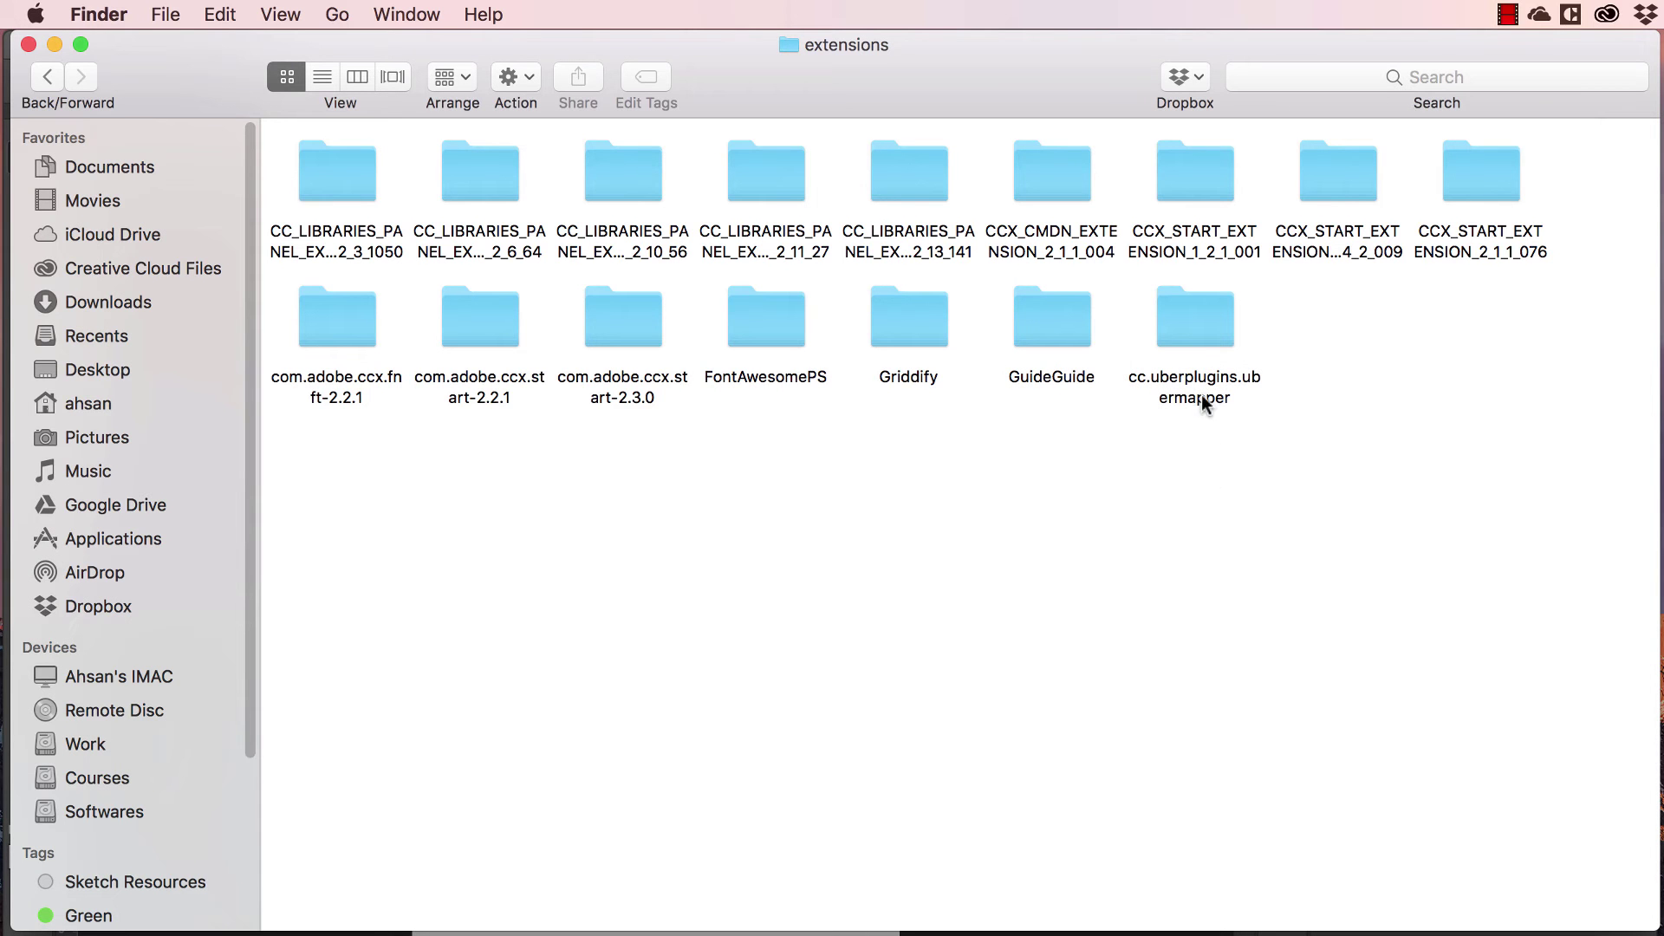
click(1200, 346)
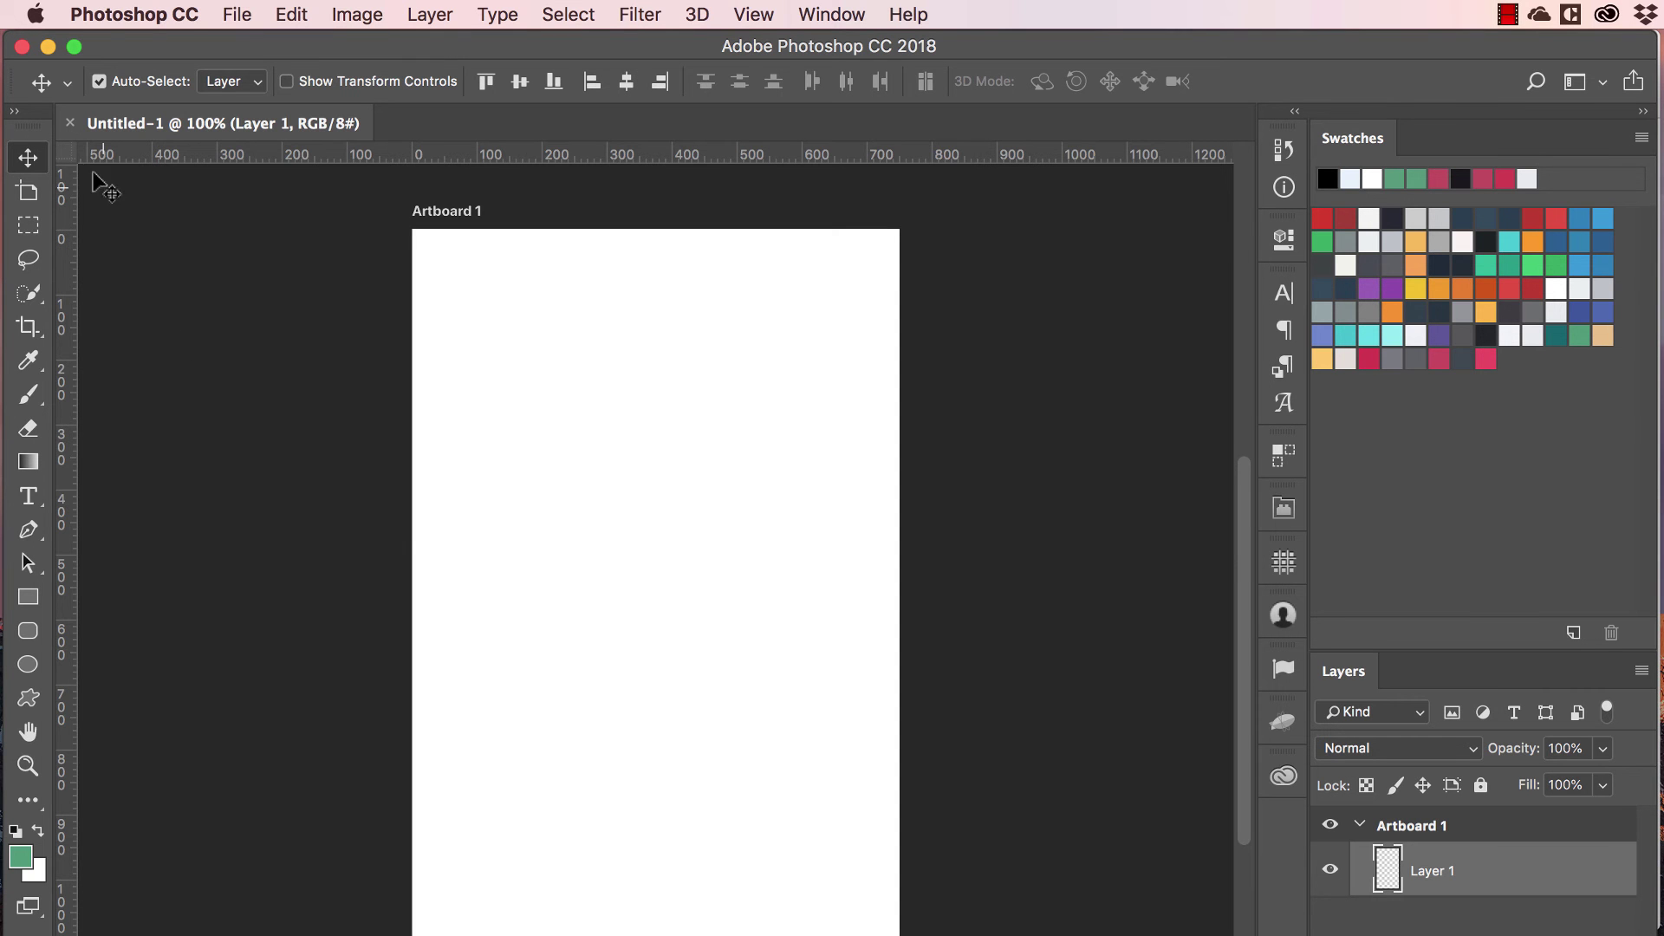
Quit Photoshop so it reloads its extensions.
click(236, 15)
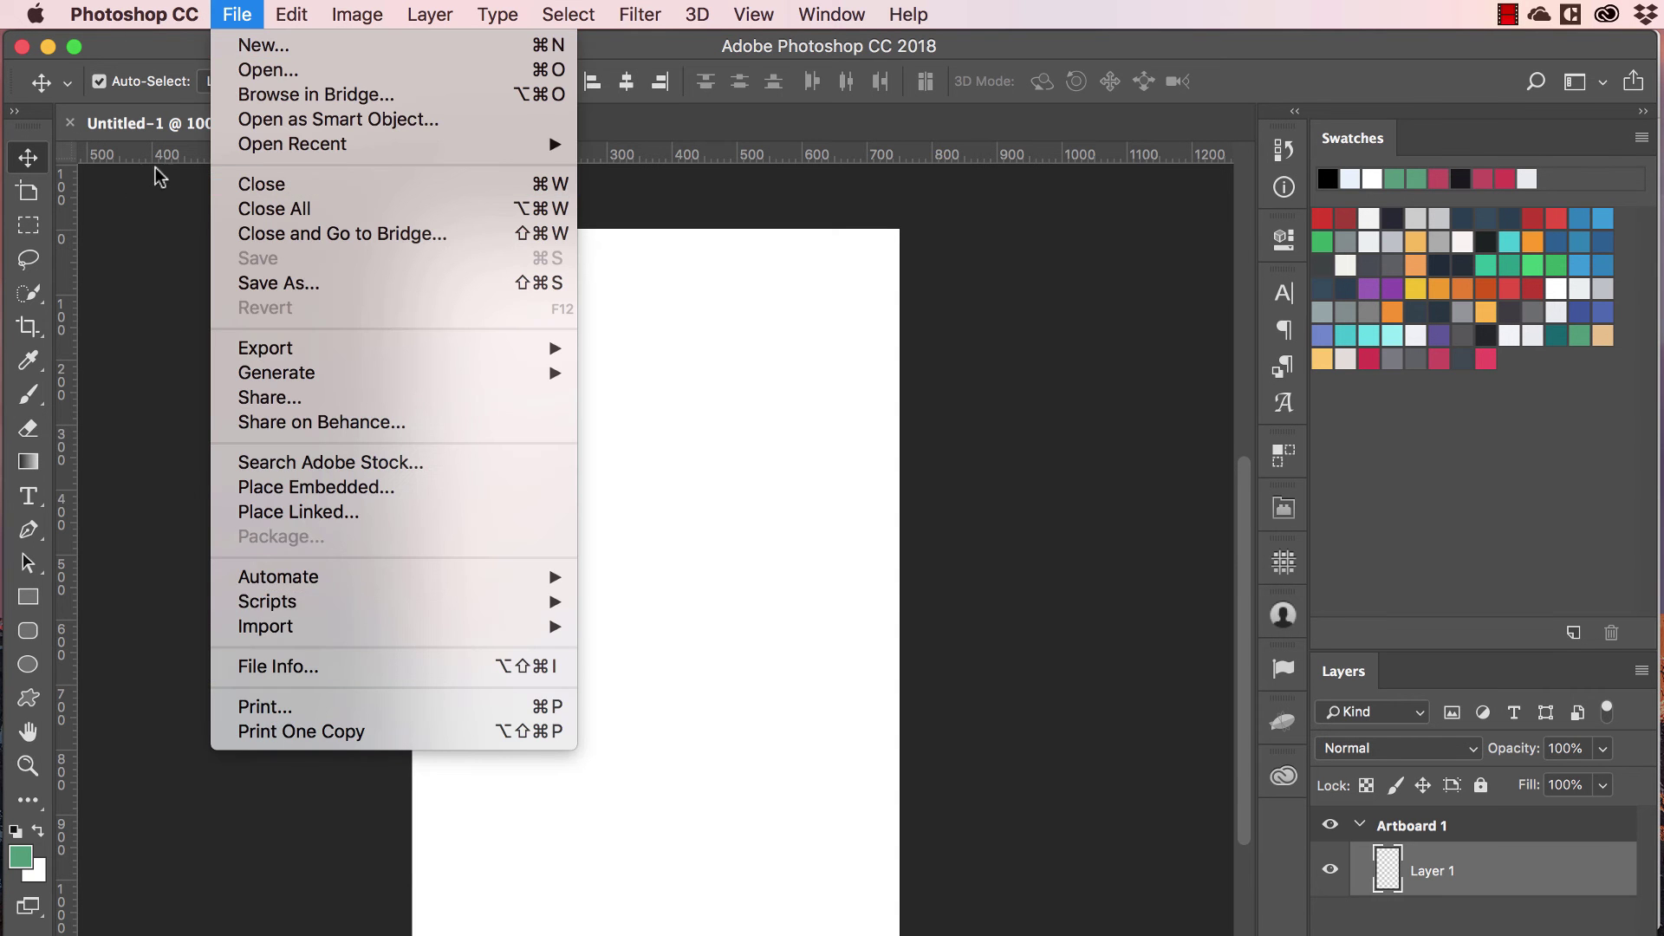
mouse_move(166, 18)
click(141, 265)
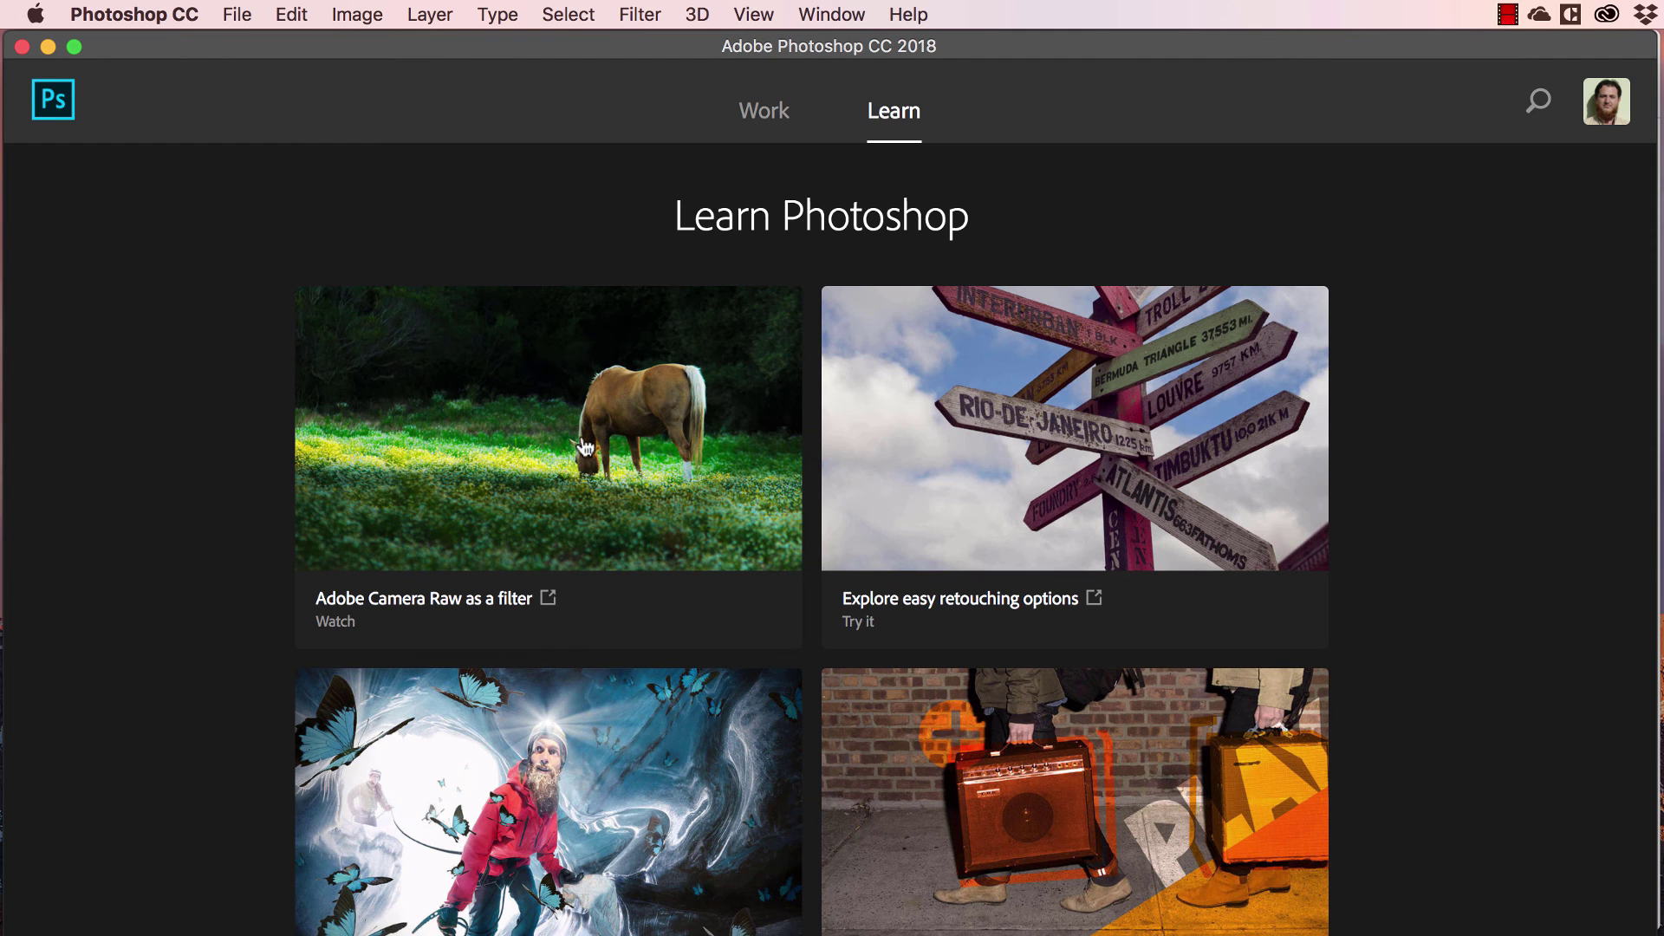
Create a new 1024 × 1024 px, 144 ppi document from the Clipboard preset.
click(234, 15)
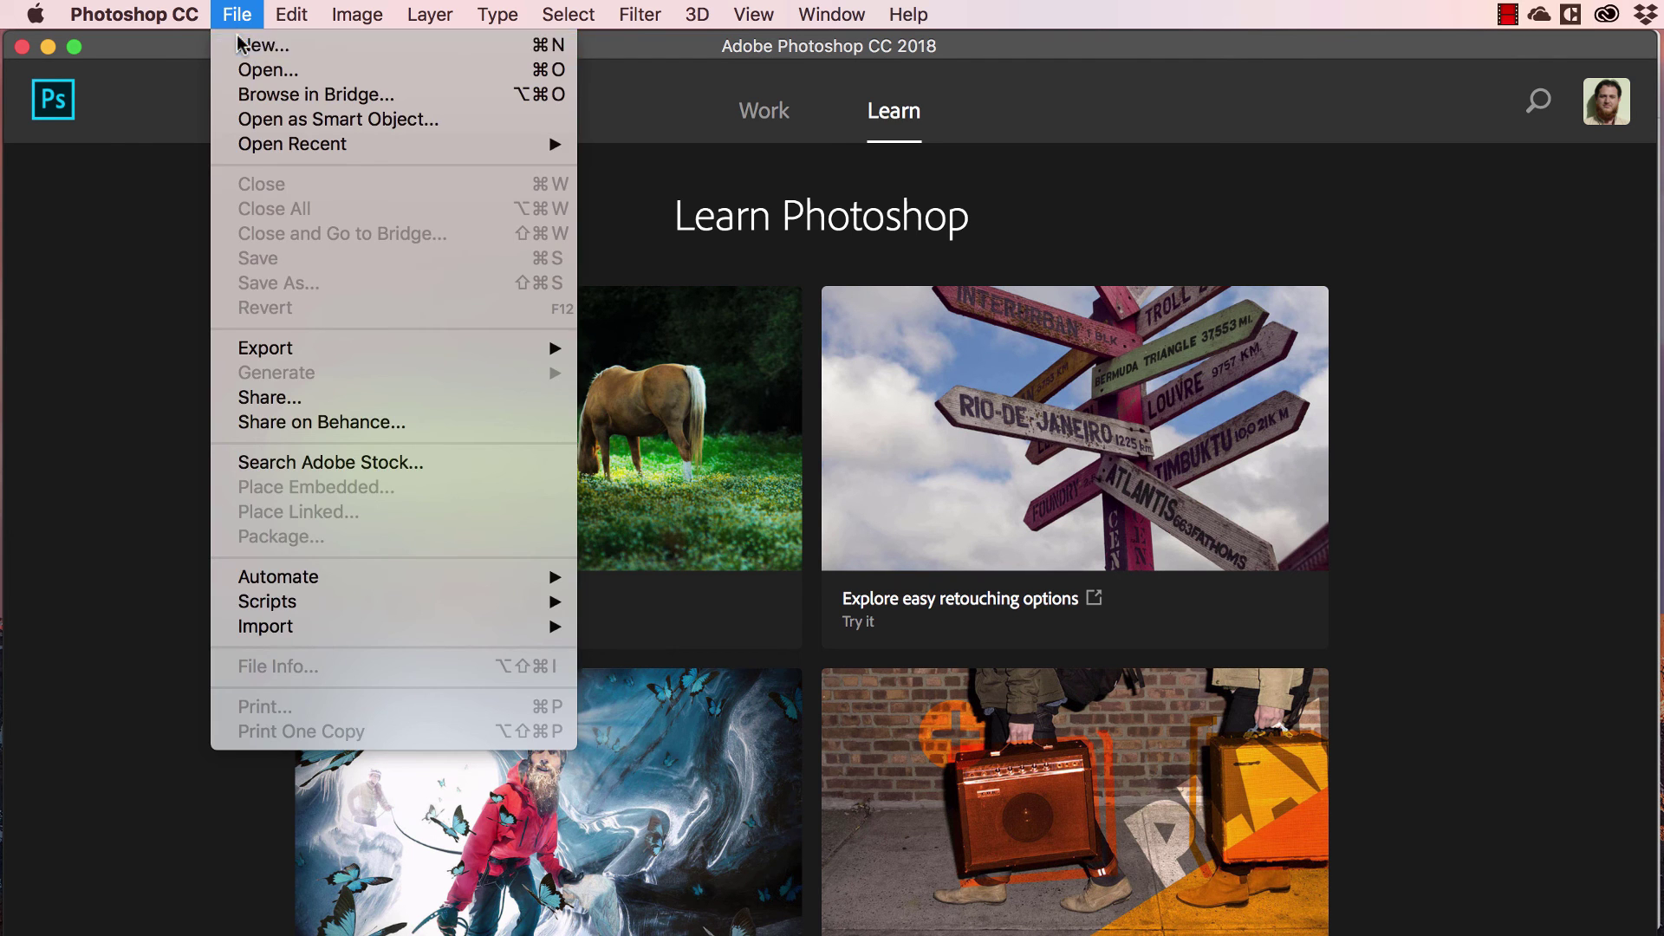
click(240, 43)
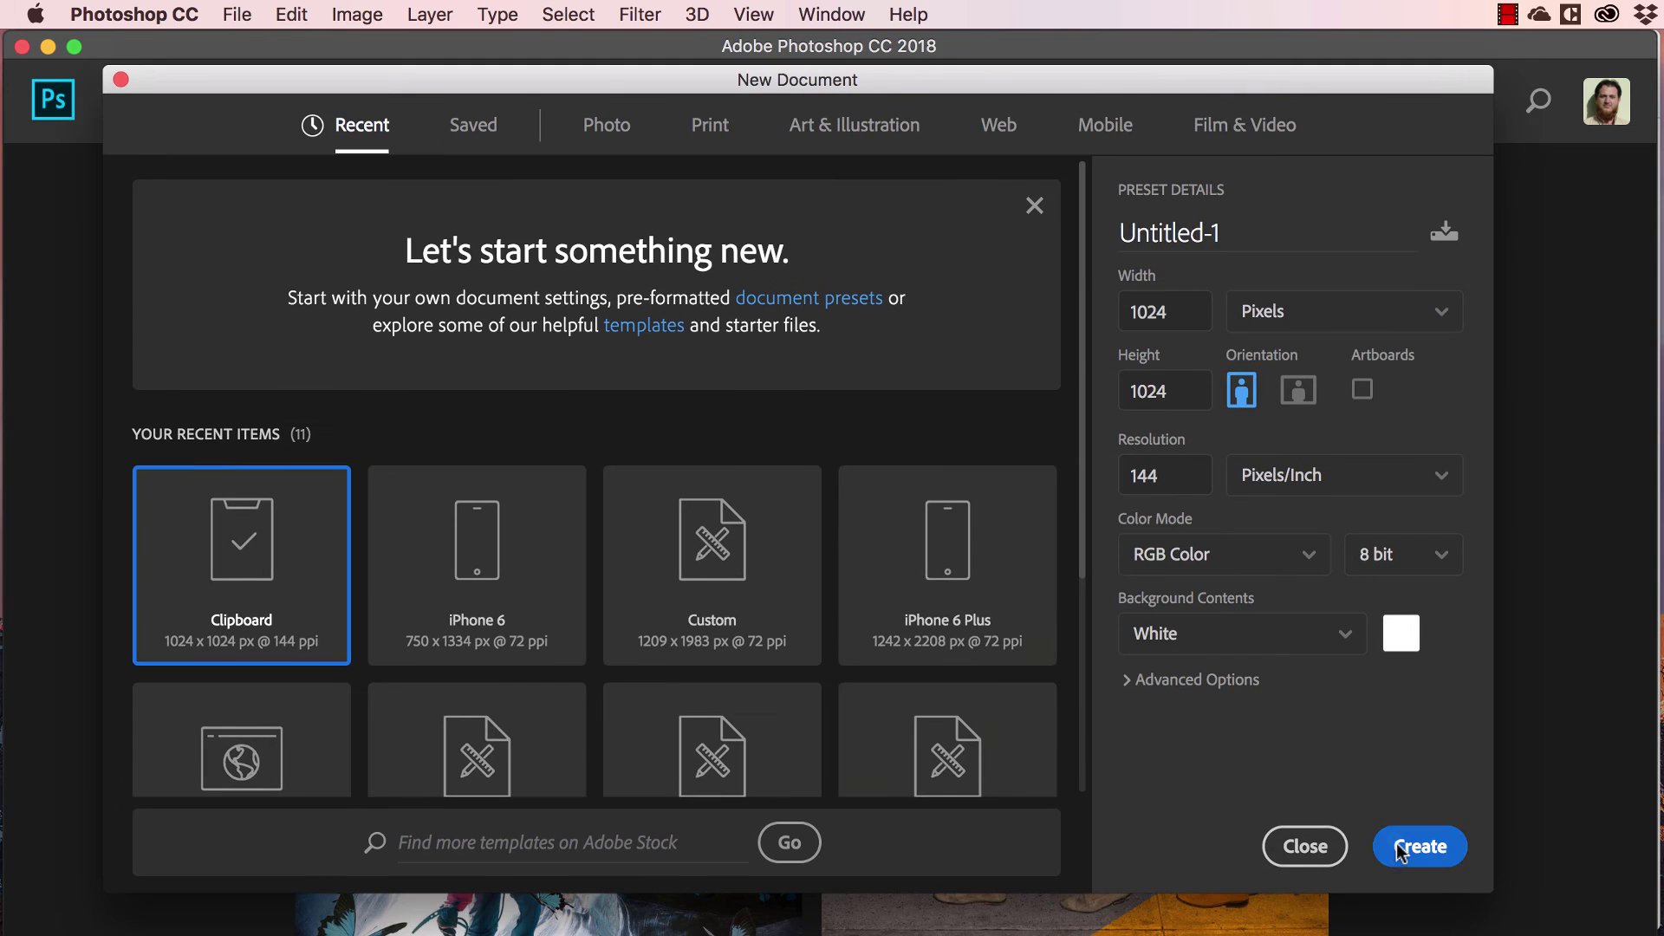
click(1400, 846)
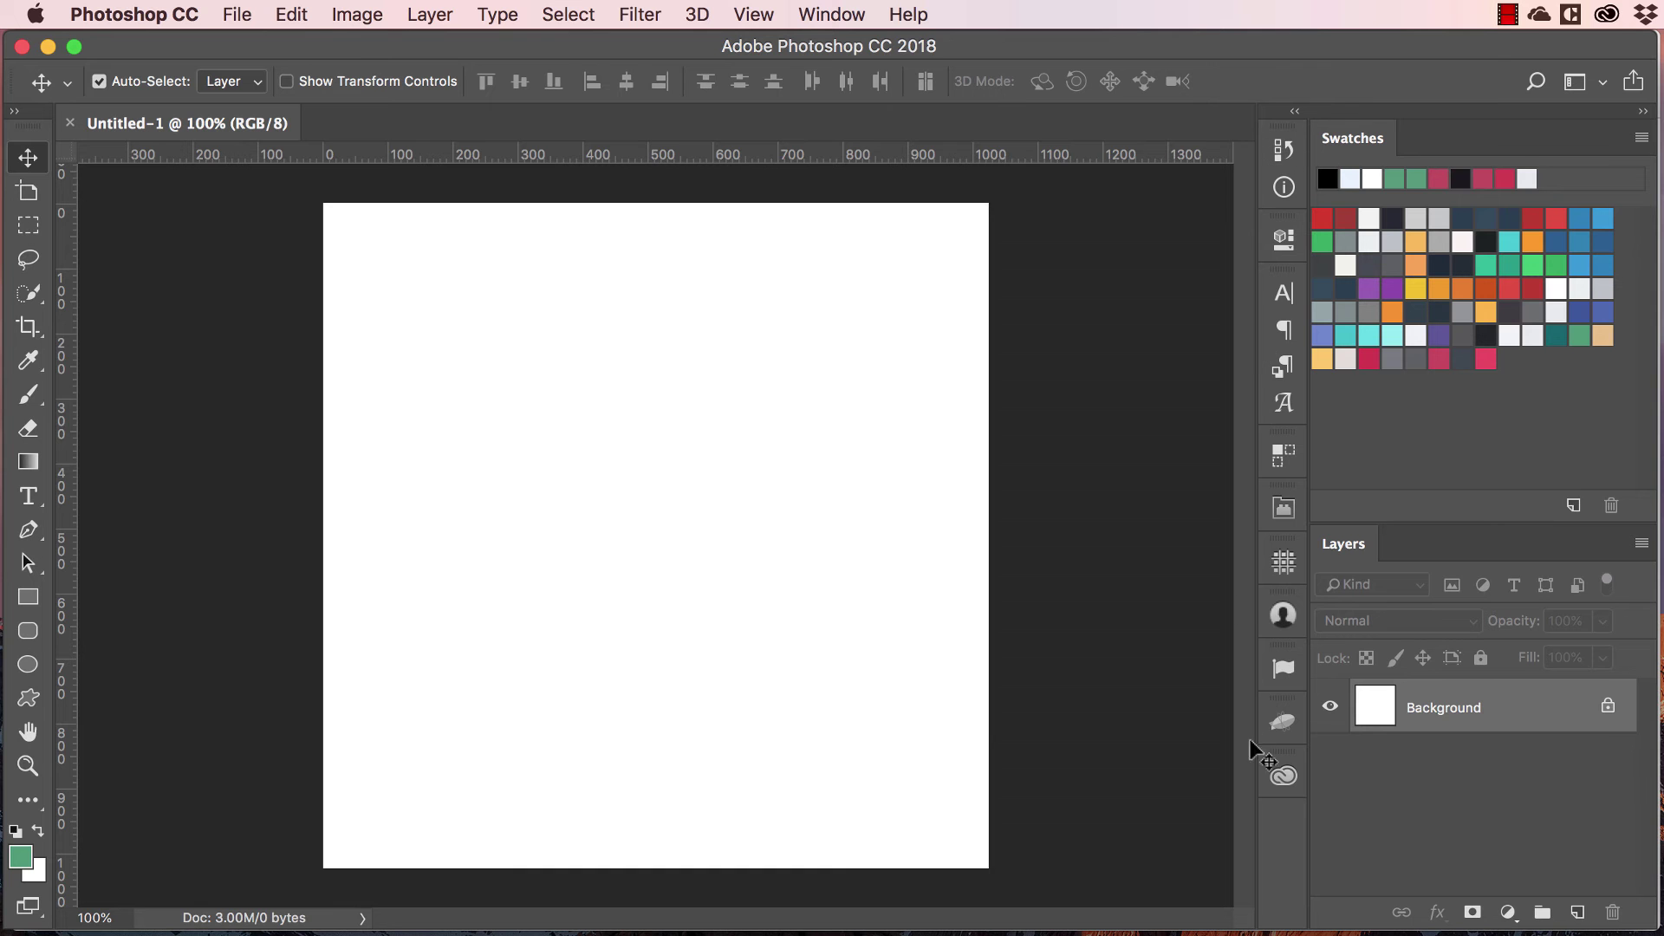
Search UberMapper for New York and draw a green 718 × 385 px rectangle on the canvas.
click(832, 15)
mouse_move(836, 145)
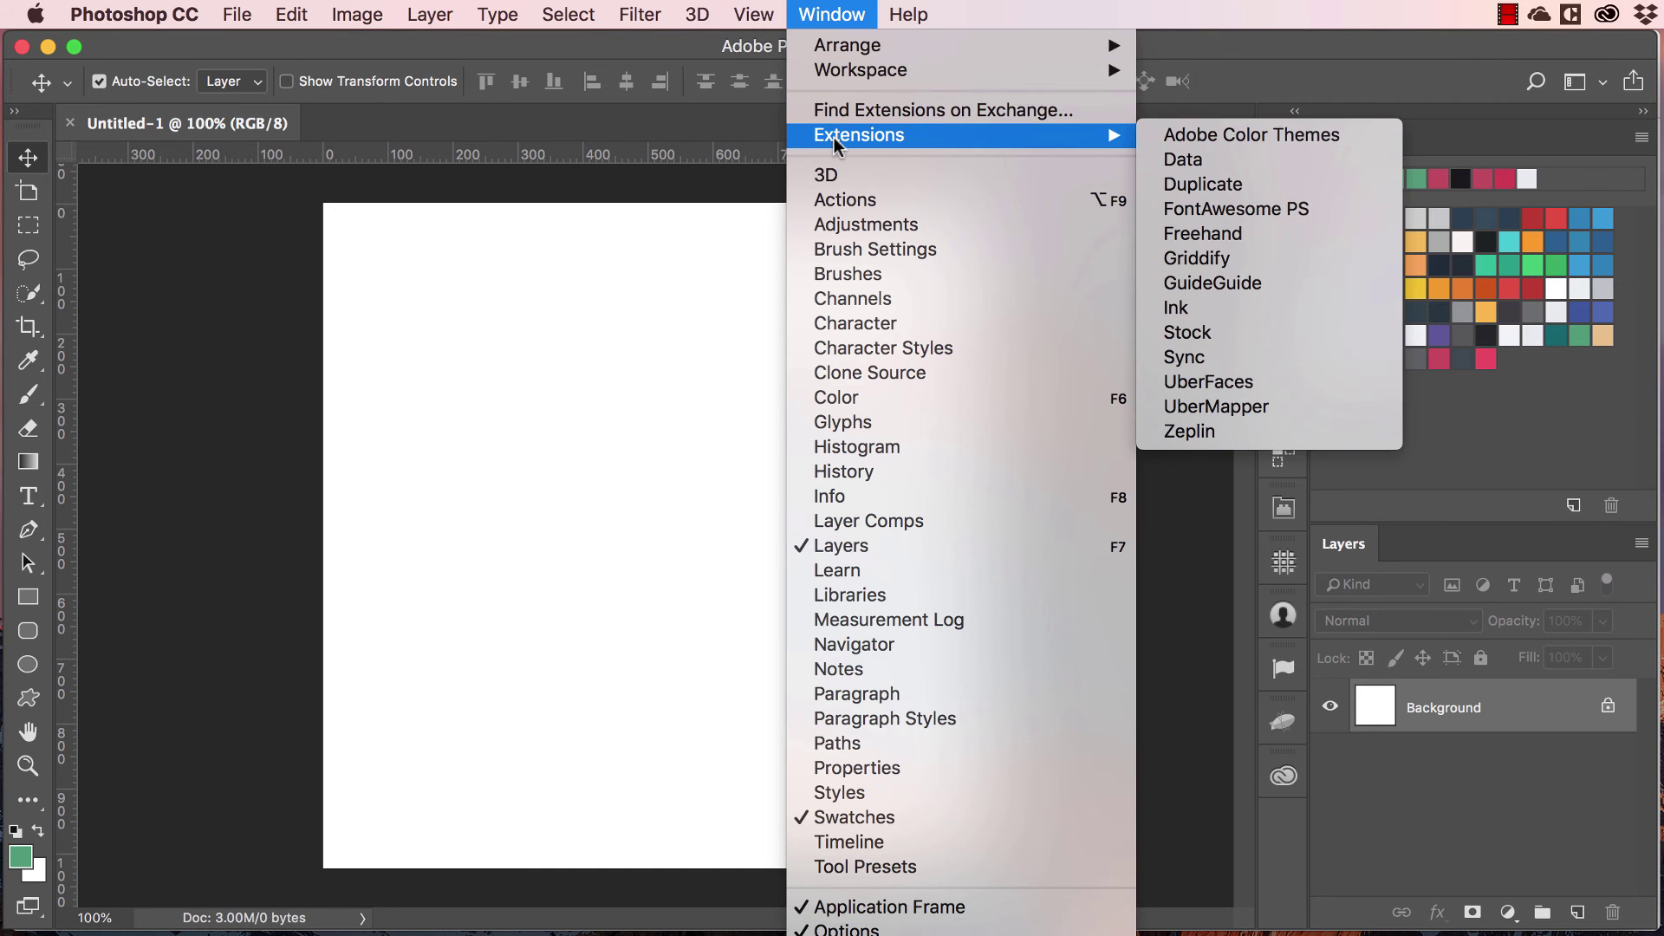
click(1236, 409)
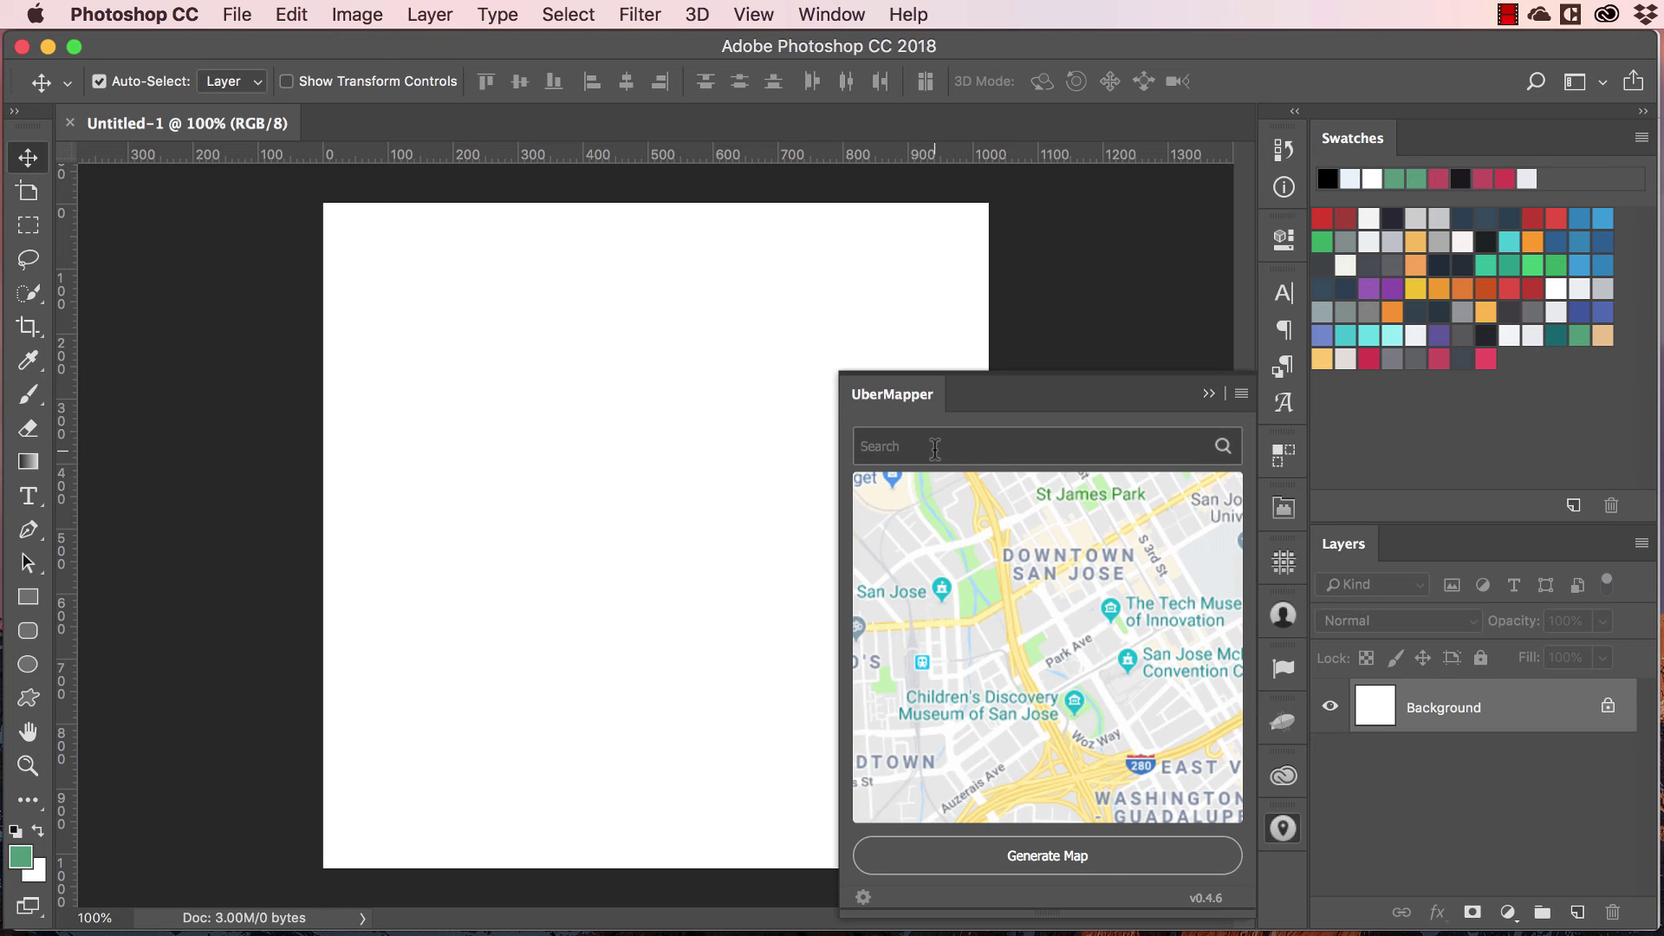
text(New York)
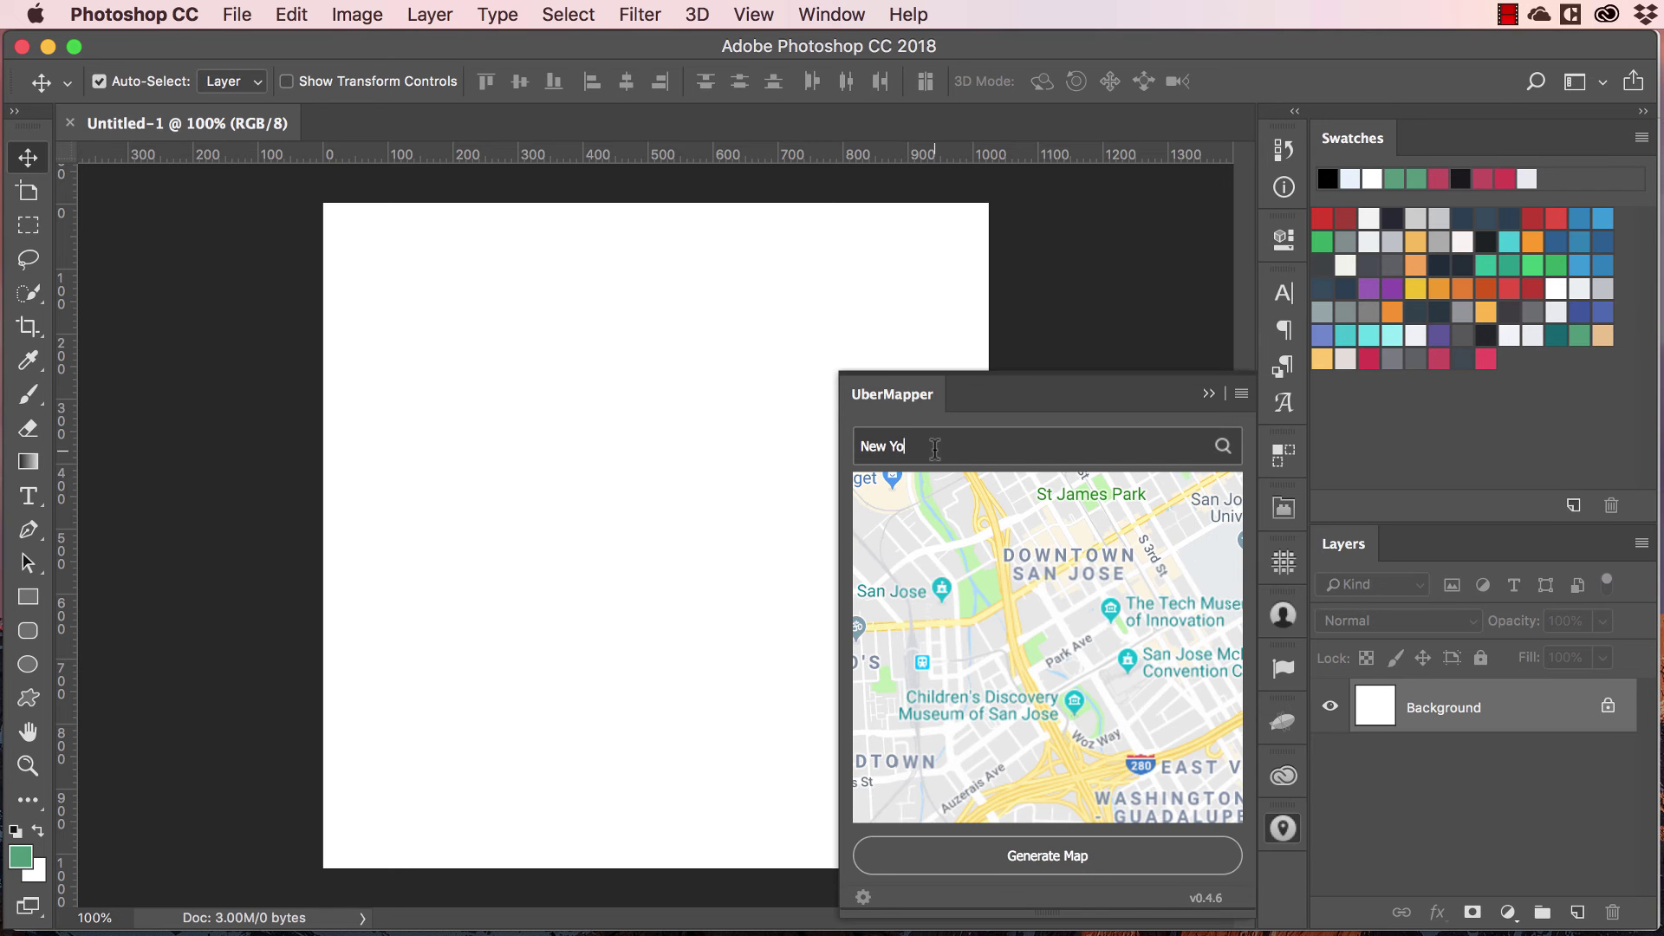
key(Return)
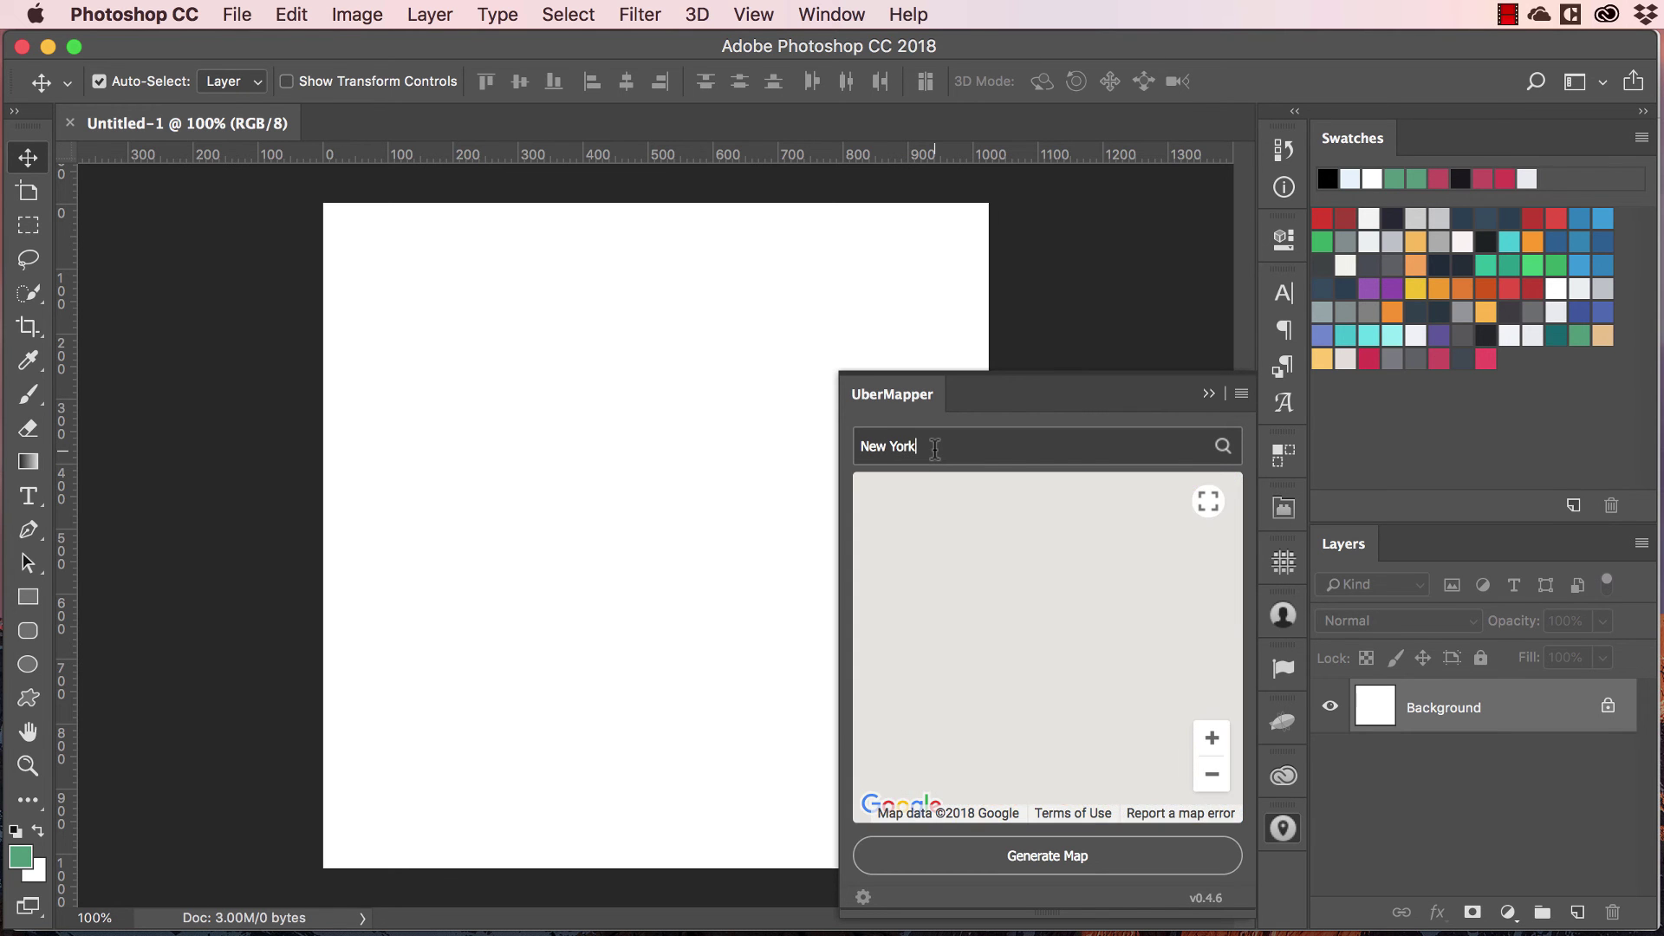
click(29, 597)
drag(361, 414, 828, 664)
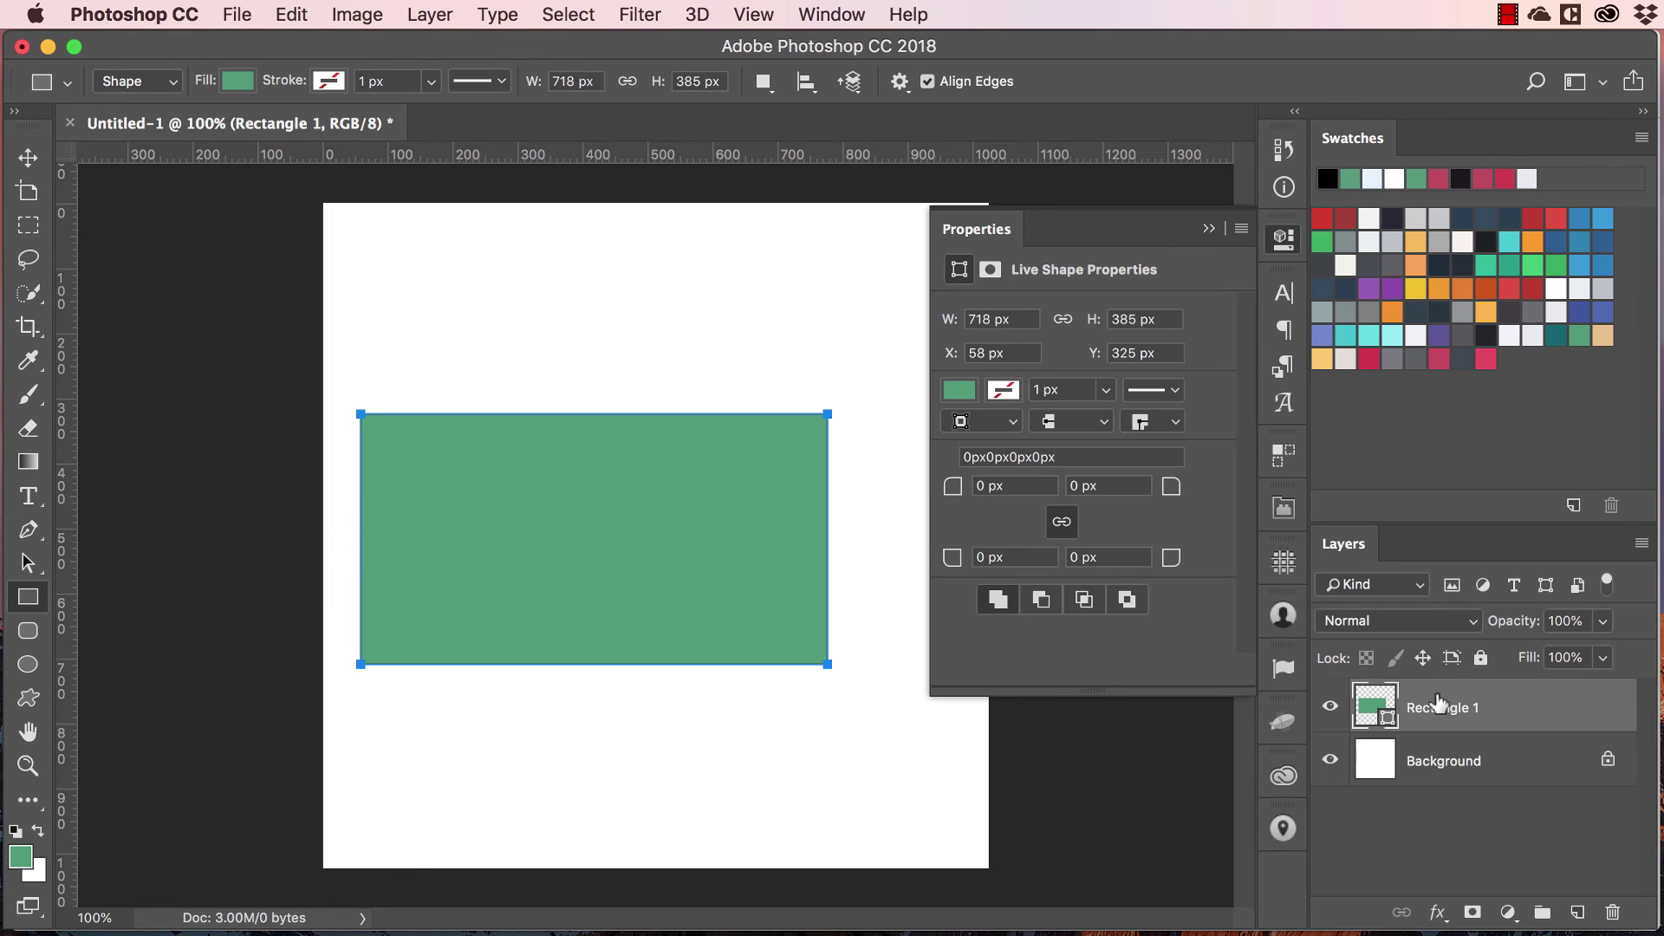
Generate the New York Google Map into Rectangle 1, then switch to the Move tool.
click(1285, 826)
click(1110, 860)
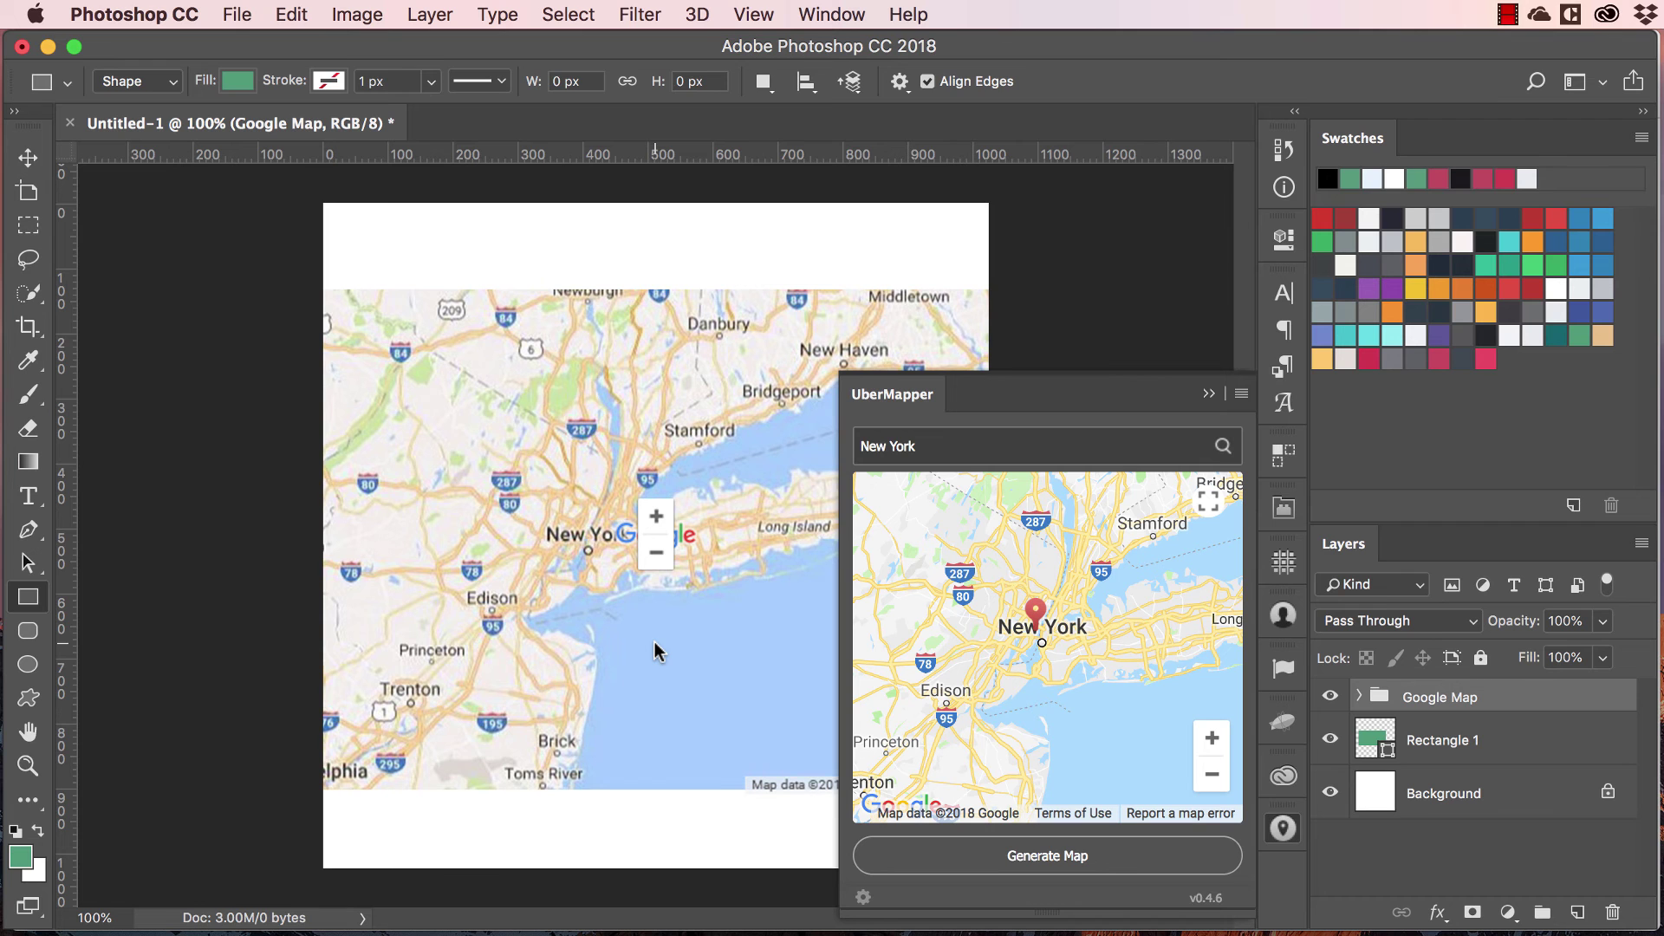
key(v)
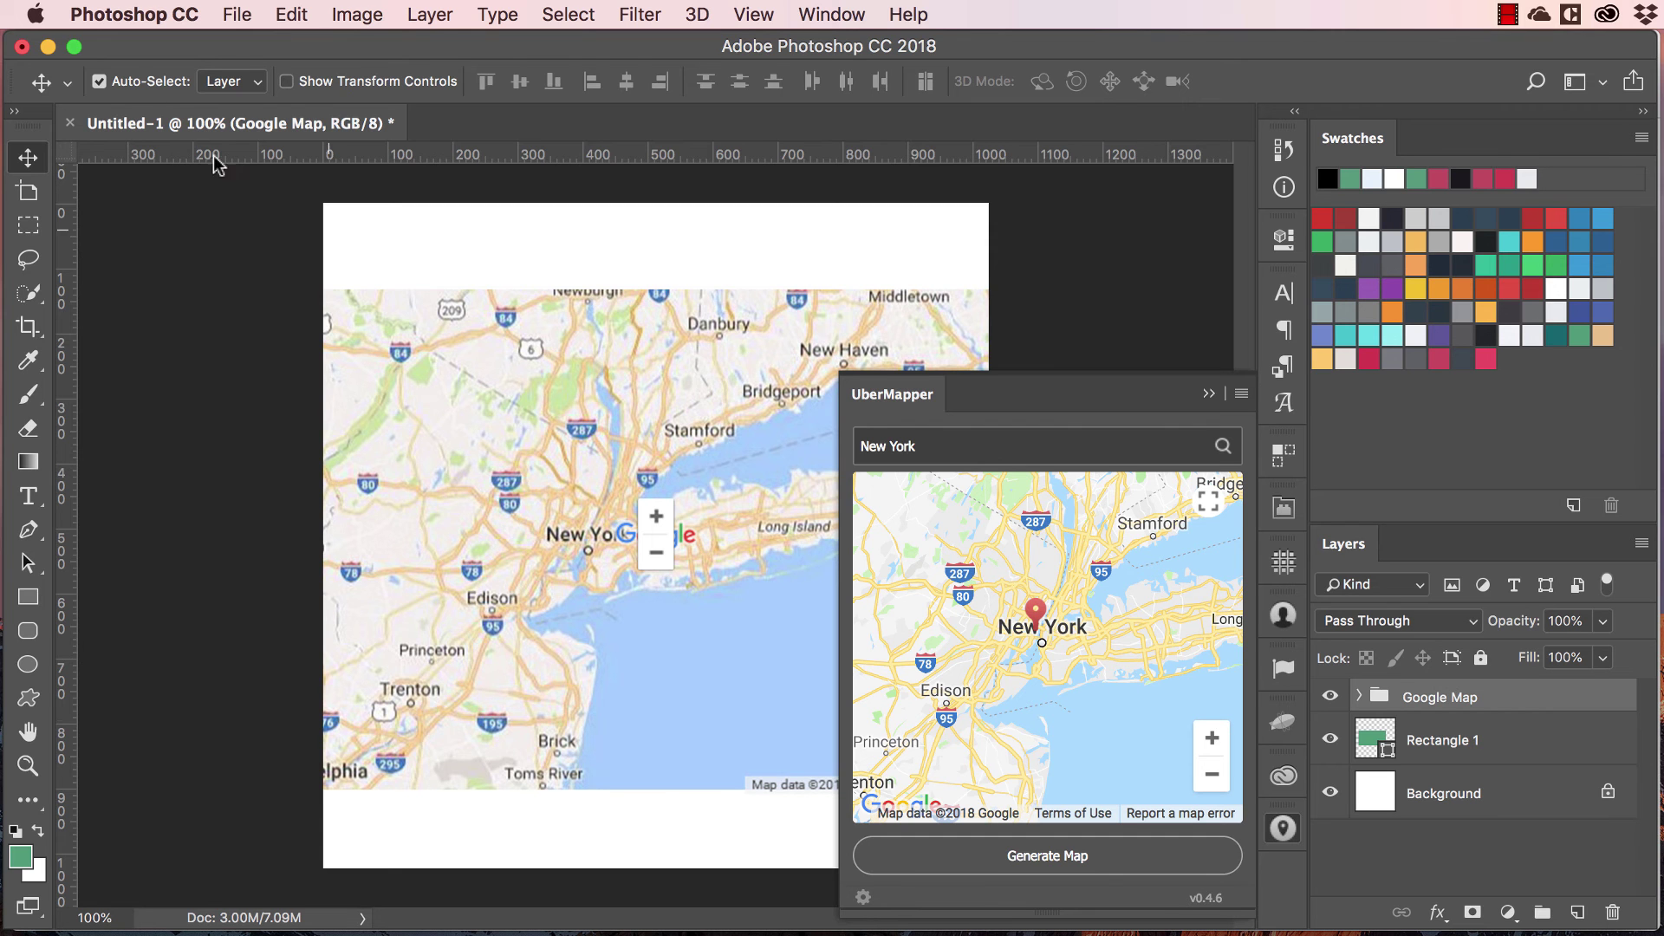
click(238, 14)
mouse_move(249, 379)
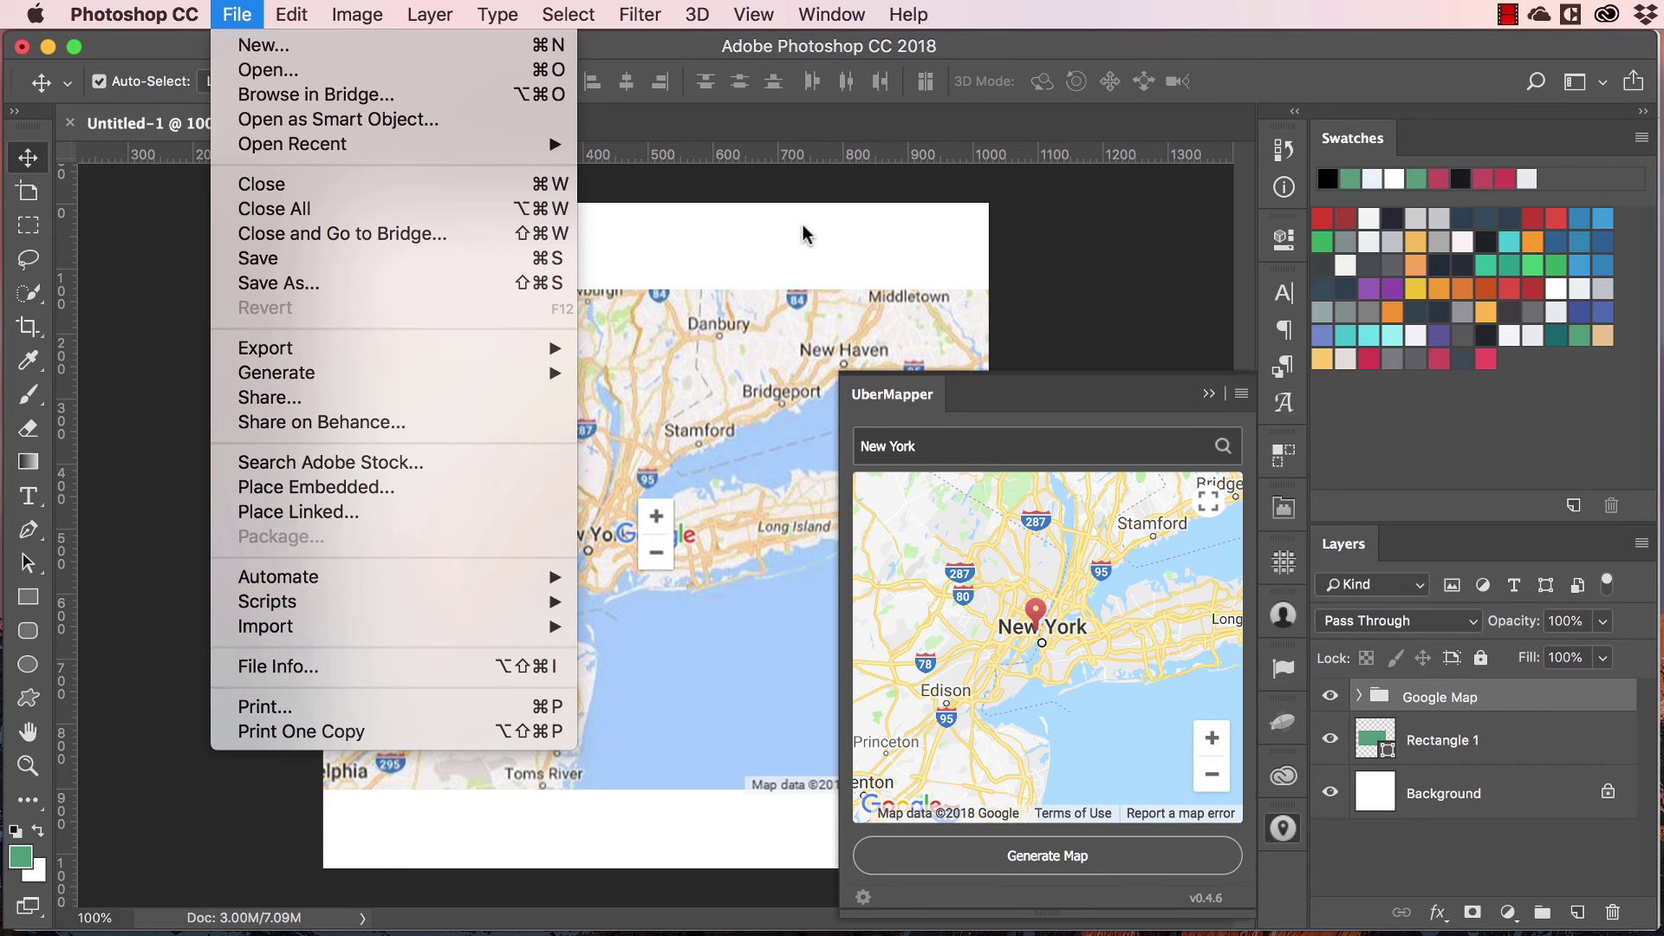
Switch from Photoshop to Finder and open the Applications folder.
click(918, 198)
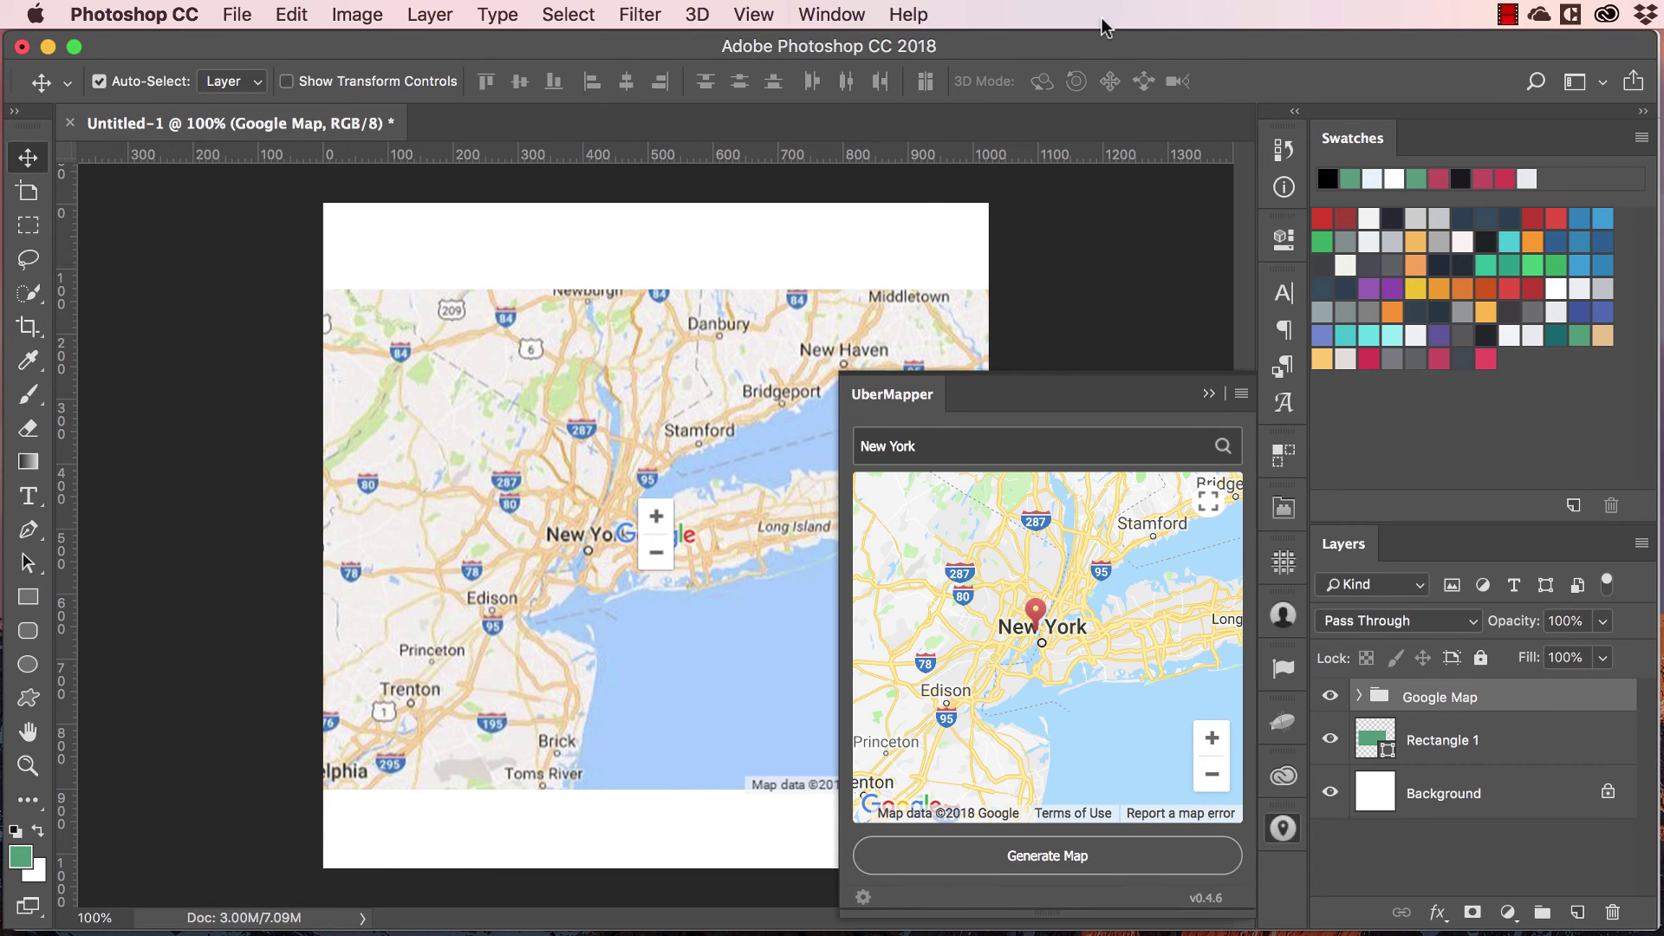
click(38, 16)
mouse_move(497, 15)
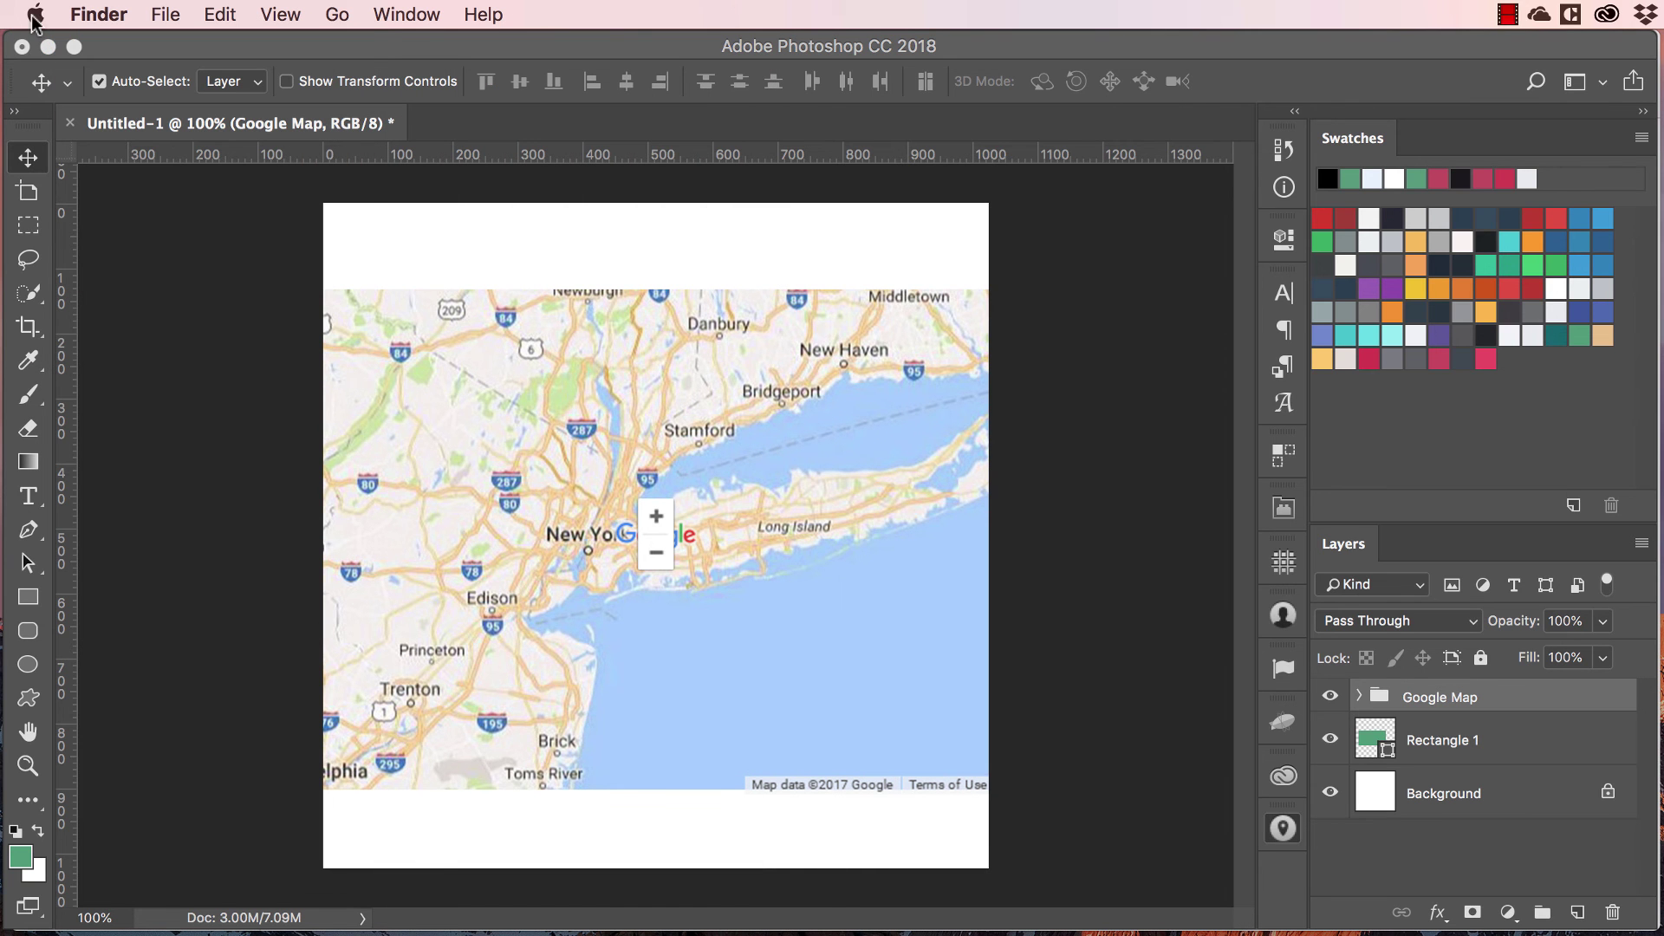
click(36, 15)
mouse_move(76, 16)
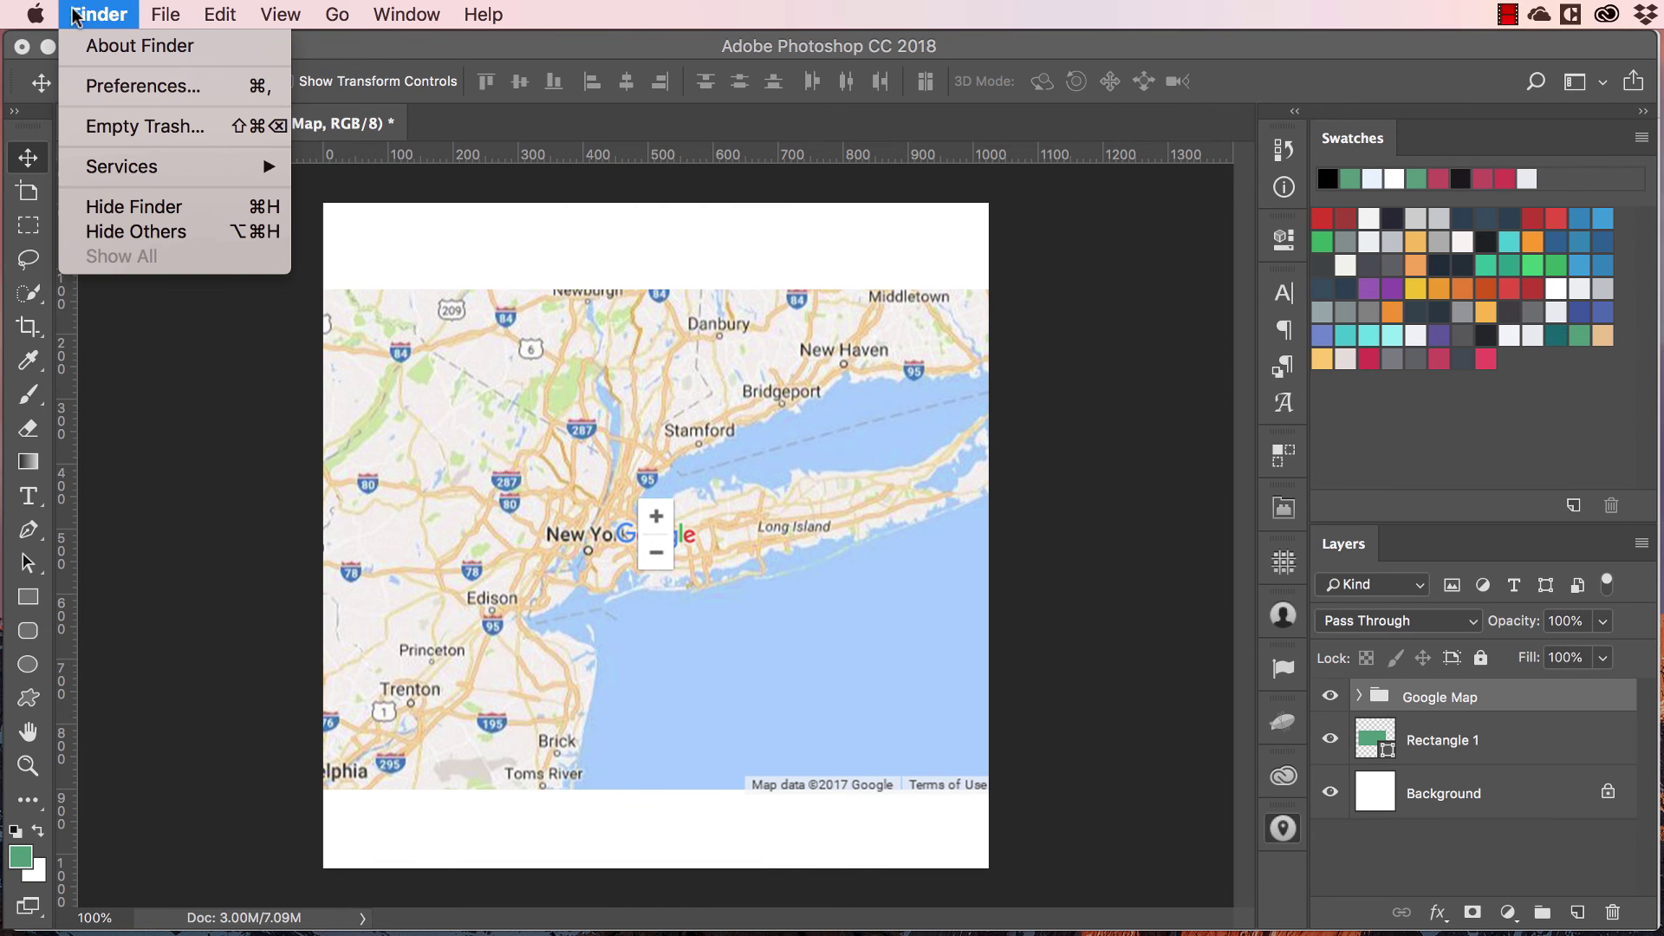
mouse_move(337, 14)
click(395, 408)
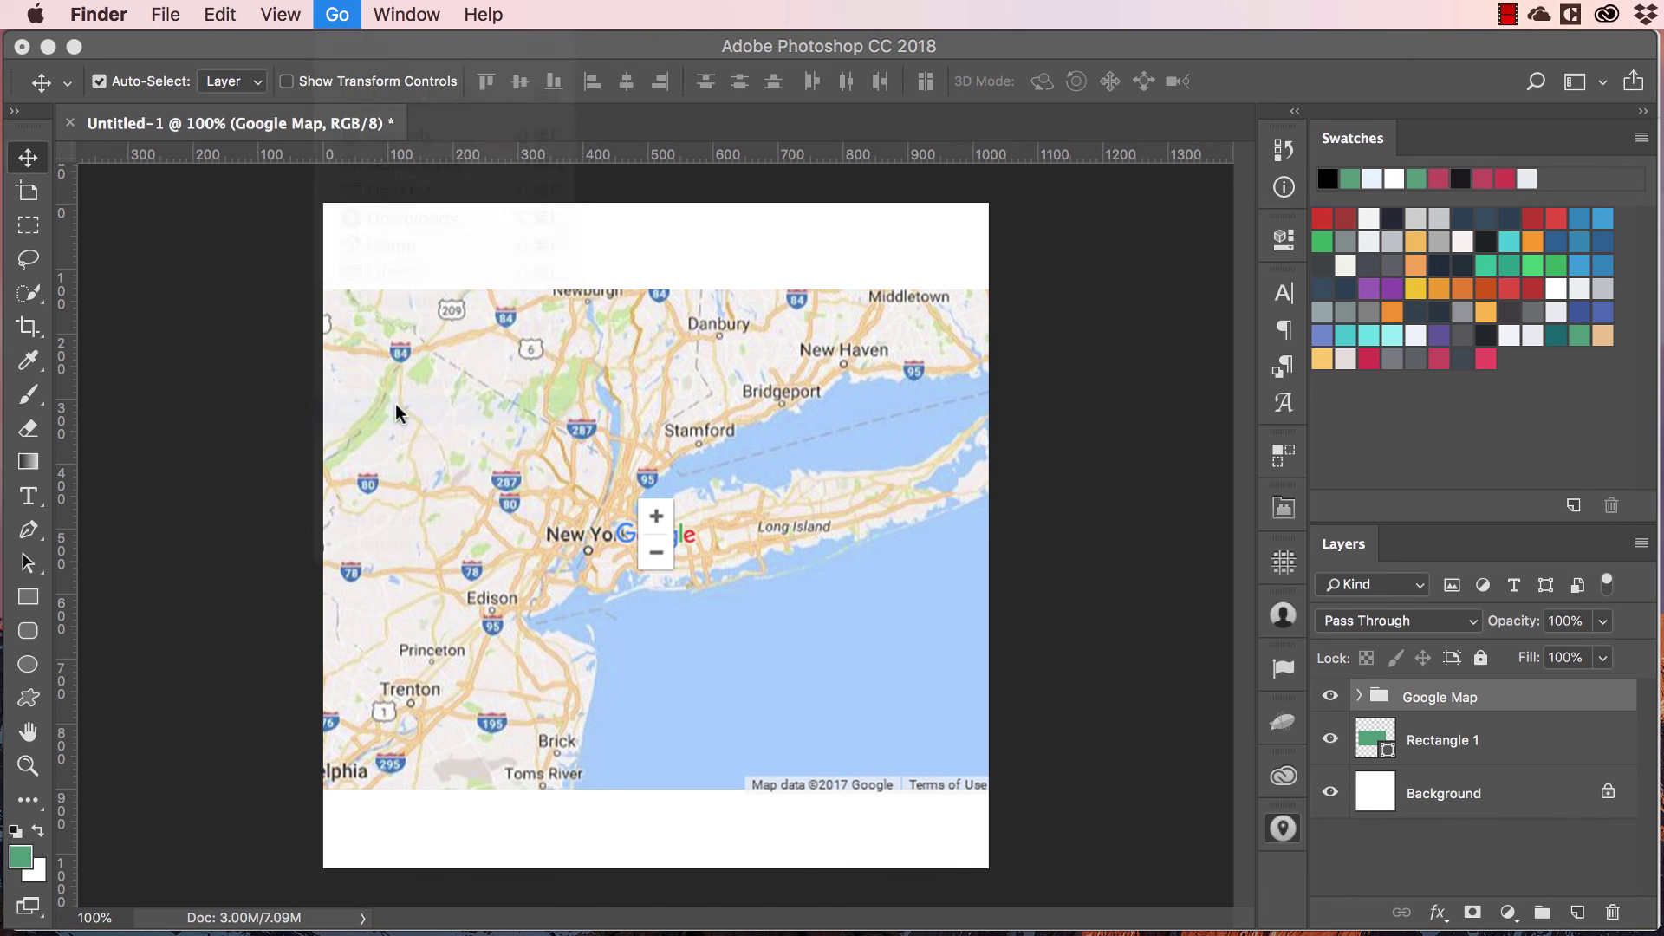
Launch Adobe ZXPInstaller from Applications and close the Applications window.
click(1105, 567)
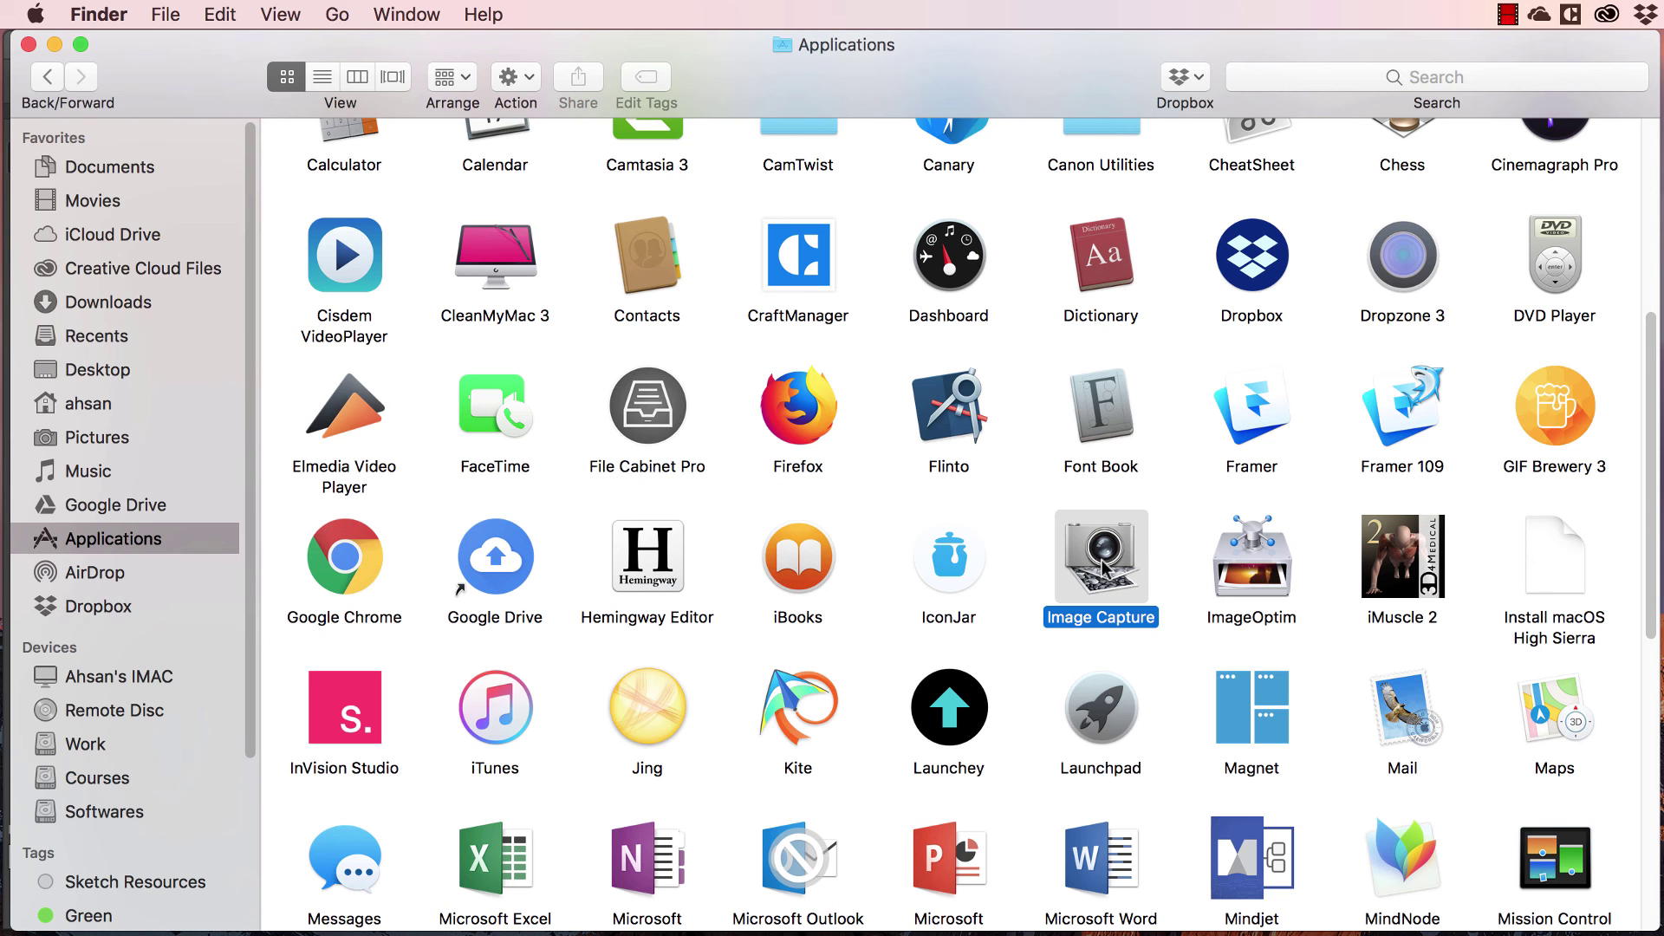
key(z)
double_click(968, 812)
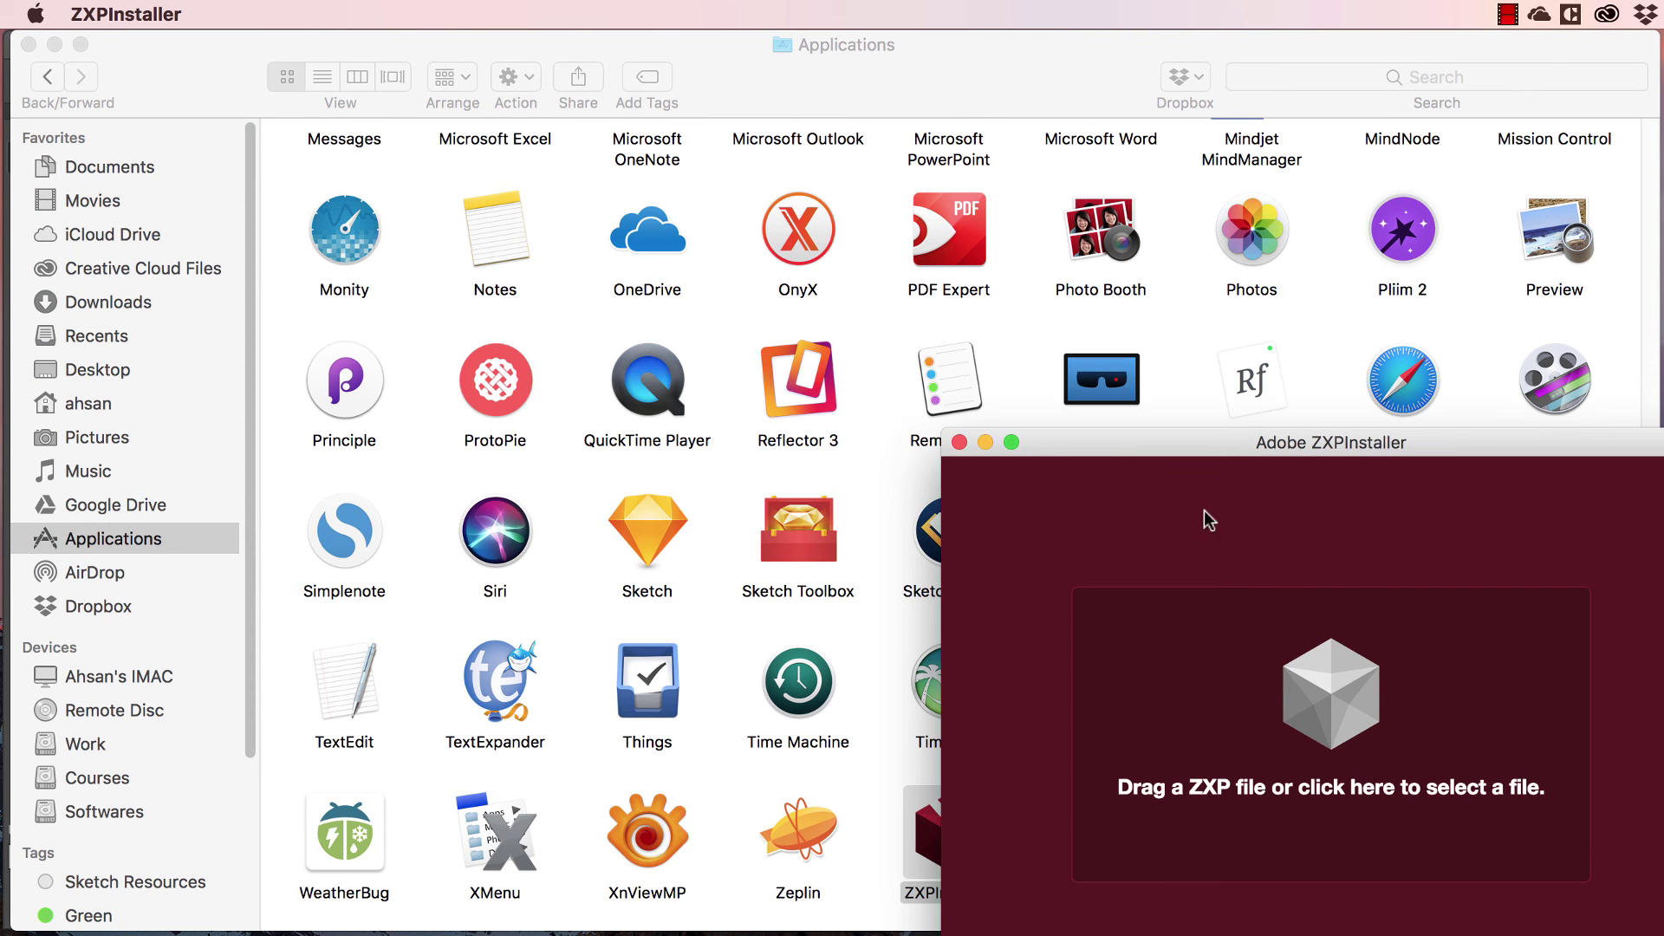
drag(1229, 453, 857, 285)
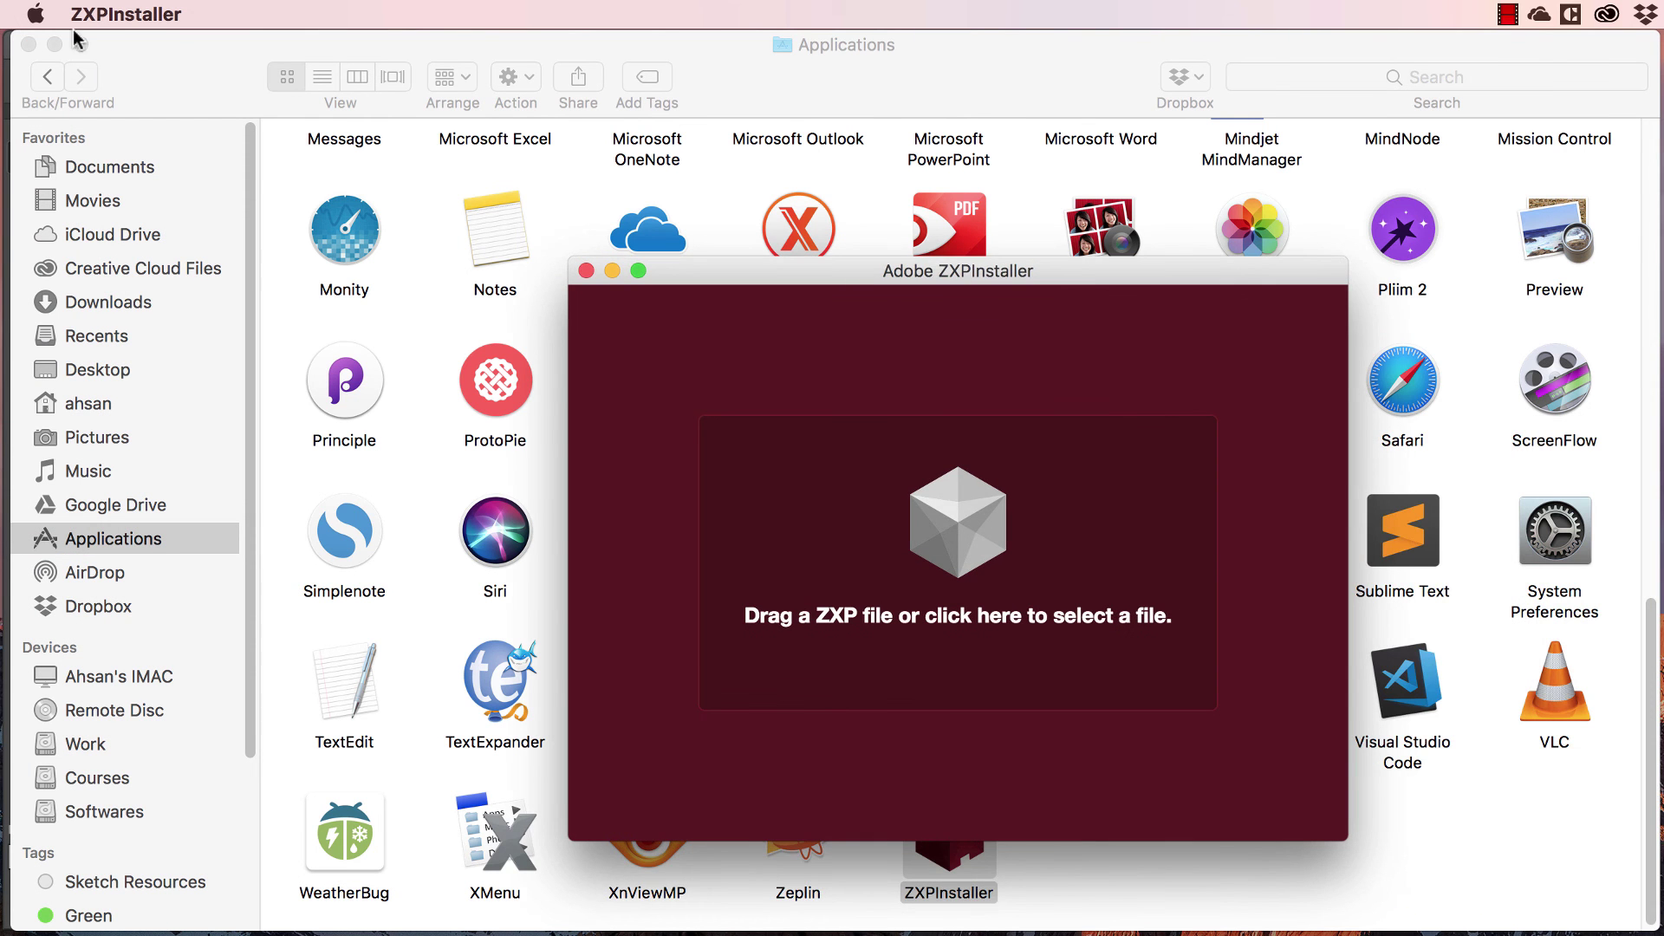
click(28, 44)
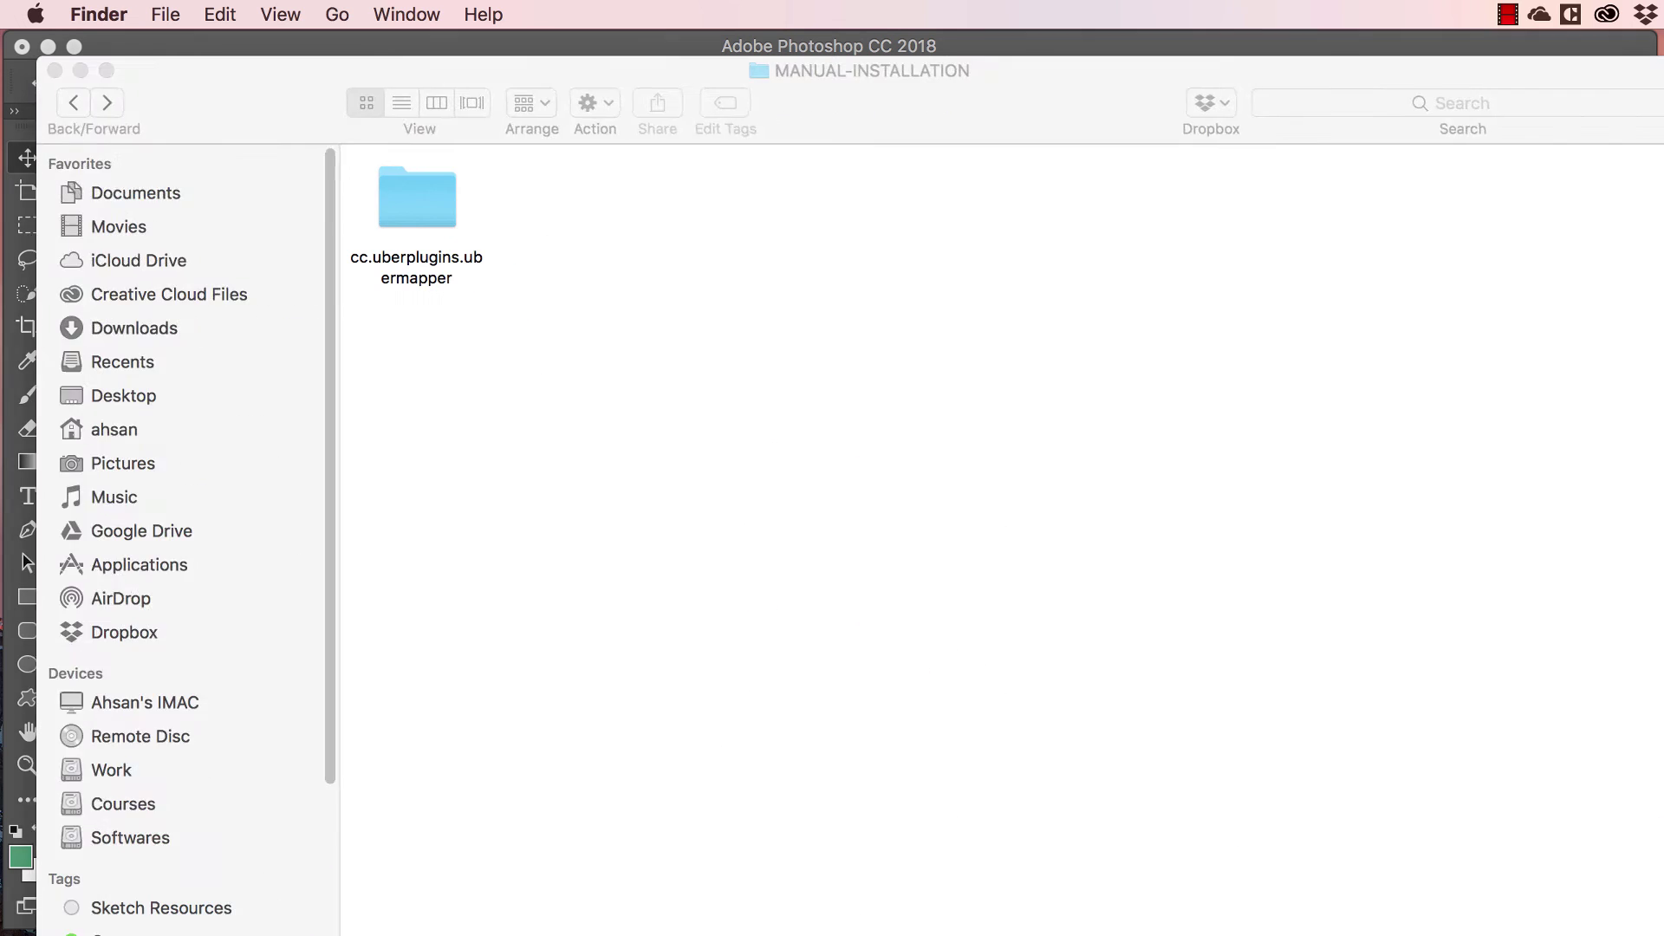
Drop ubermapper-0.4.6.zxp onto ZXPInstaller, get the incompatibility error, then close the installer and UberMapper-0.4.6 folder.
click(73, 102)
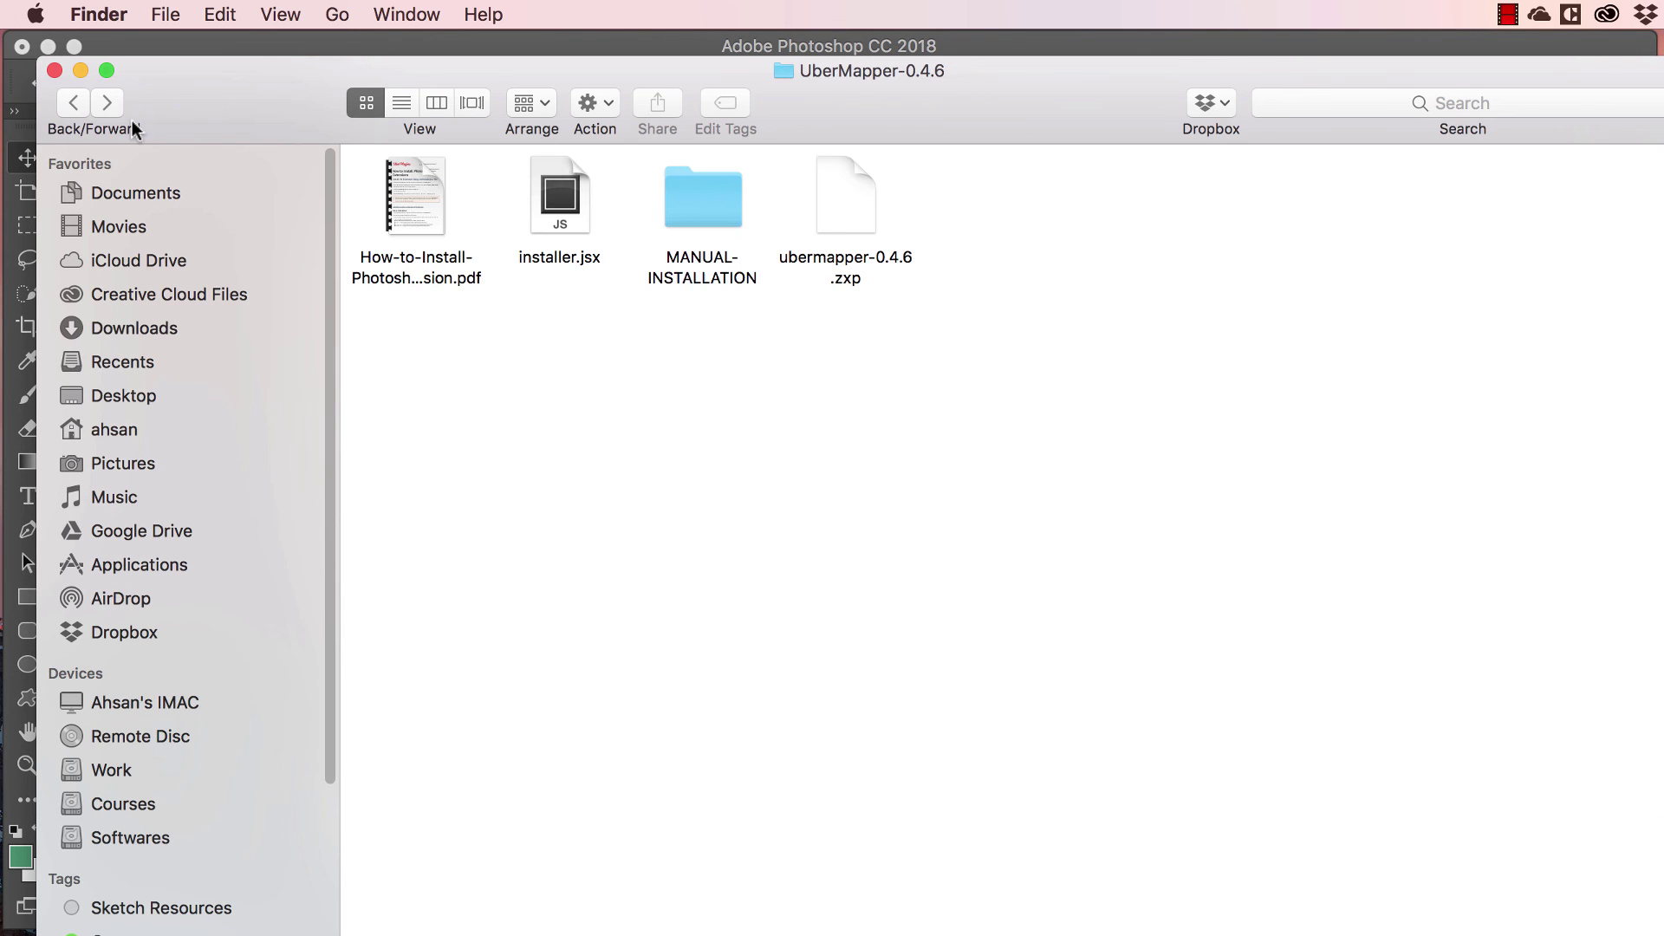
click(825, 236)
drag(832, 76, 966, 679)
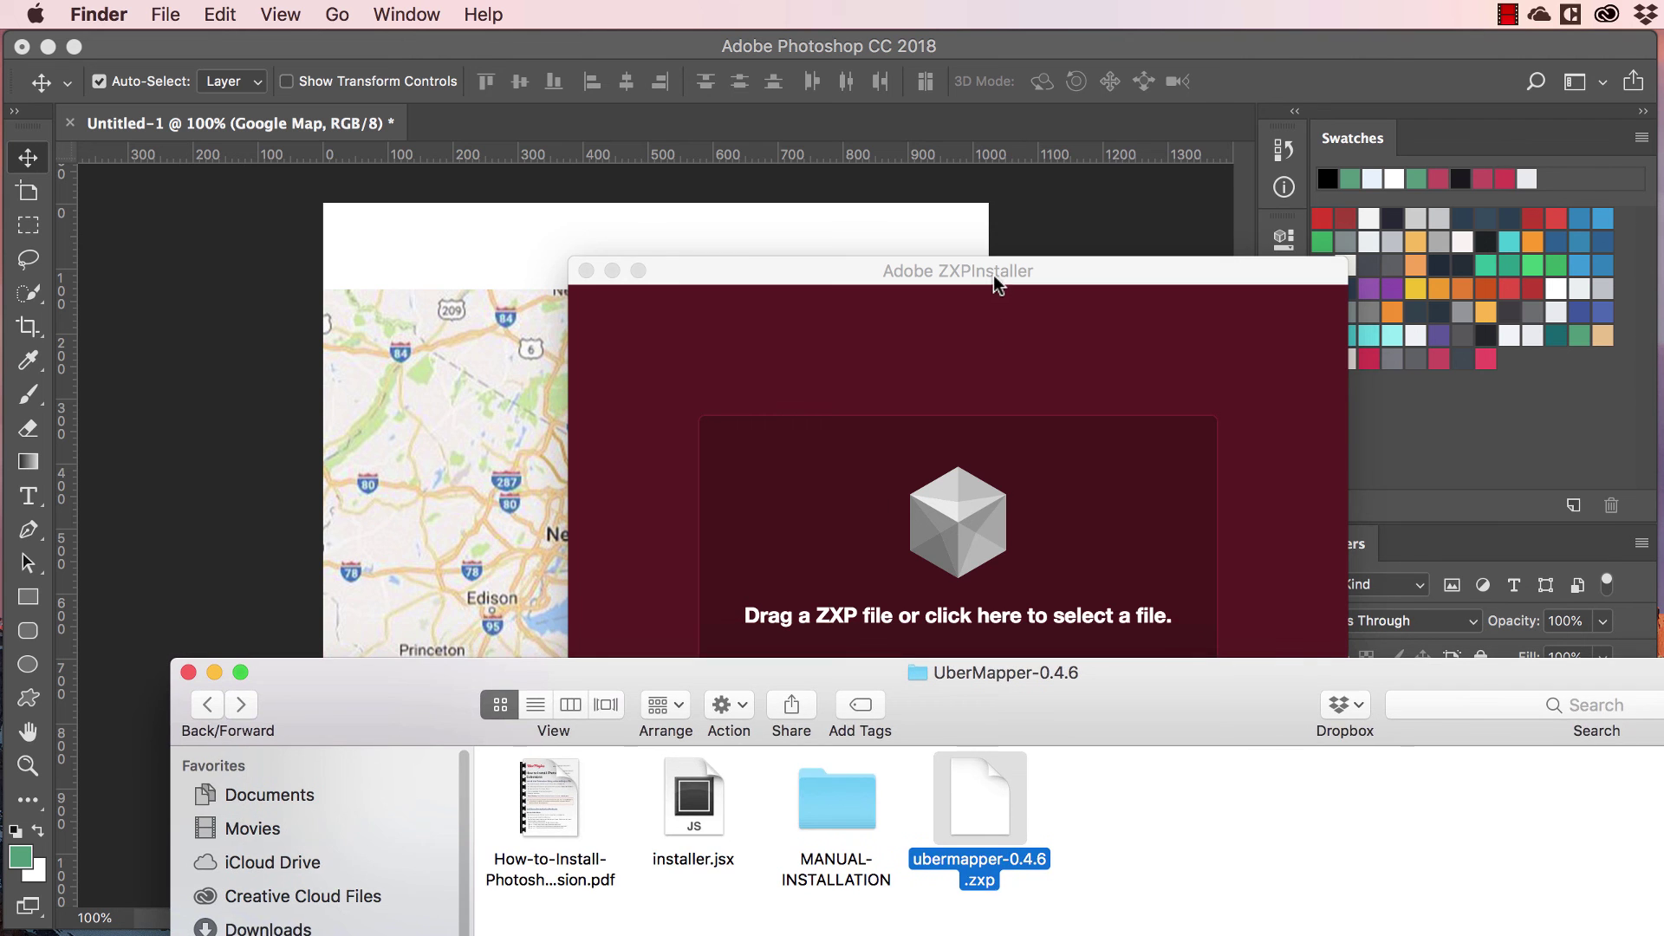
drag(993, 274, 860, 111)
drag(970, 792, 837, 342)
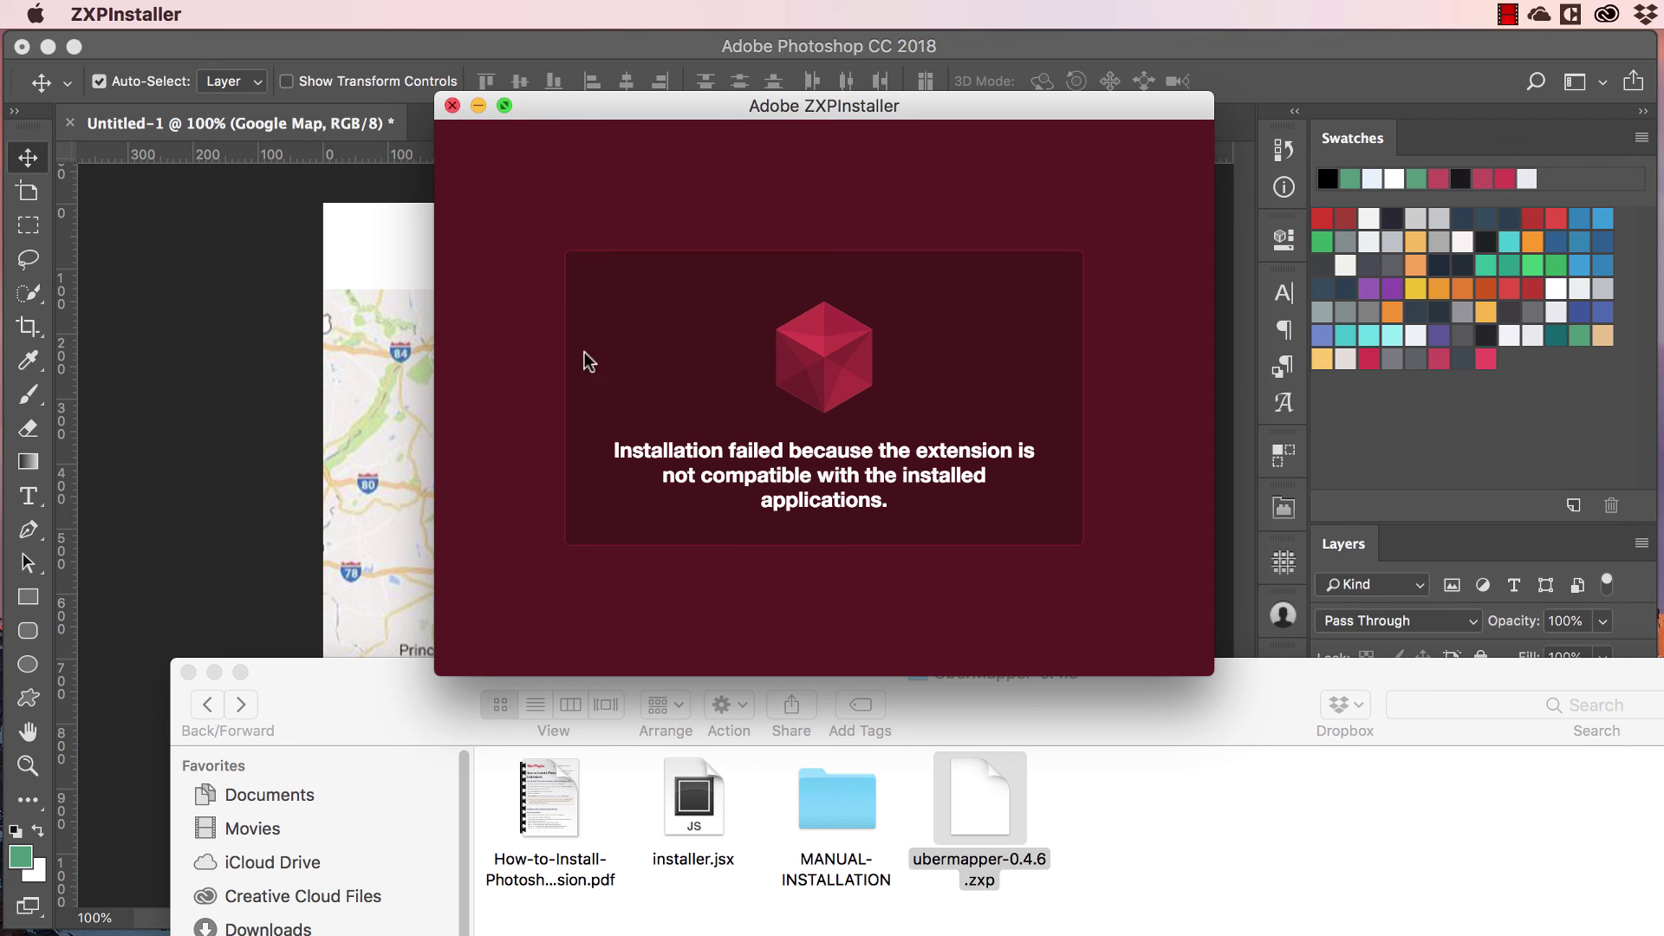
click(451, 105)
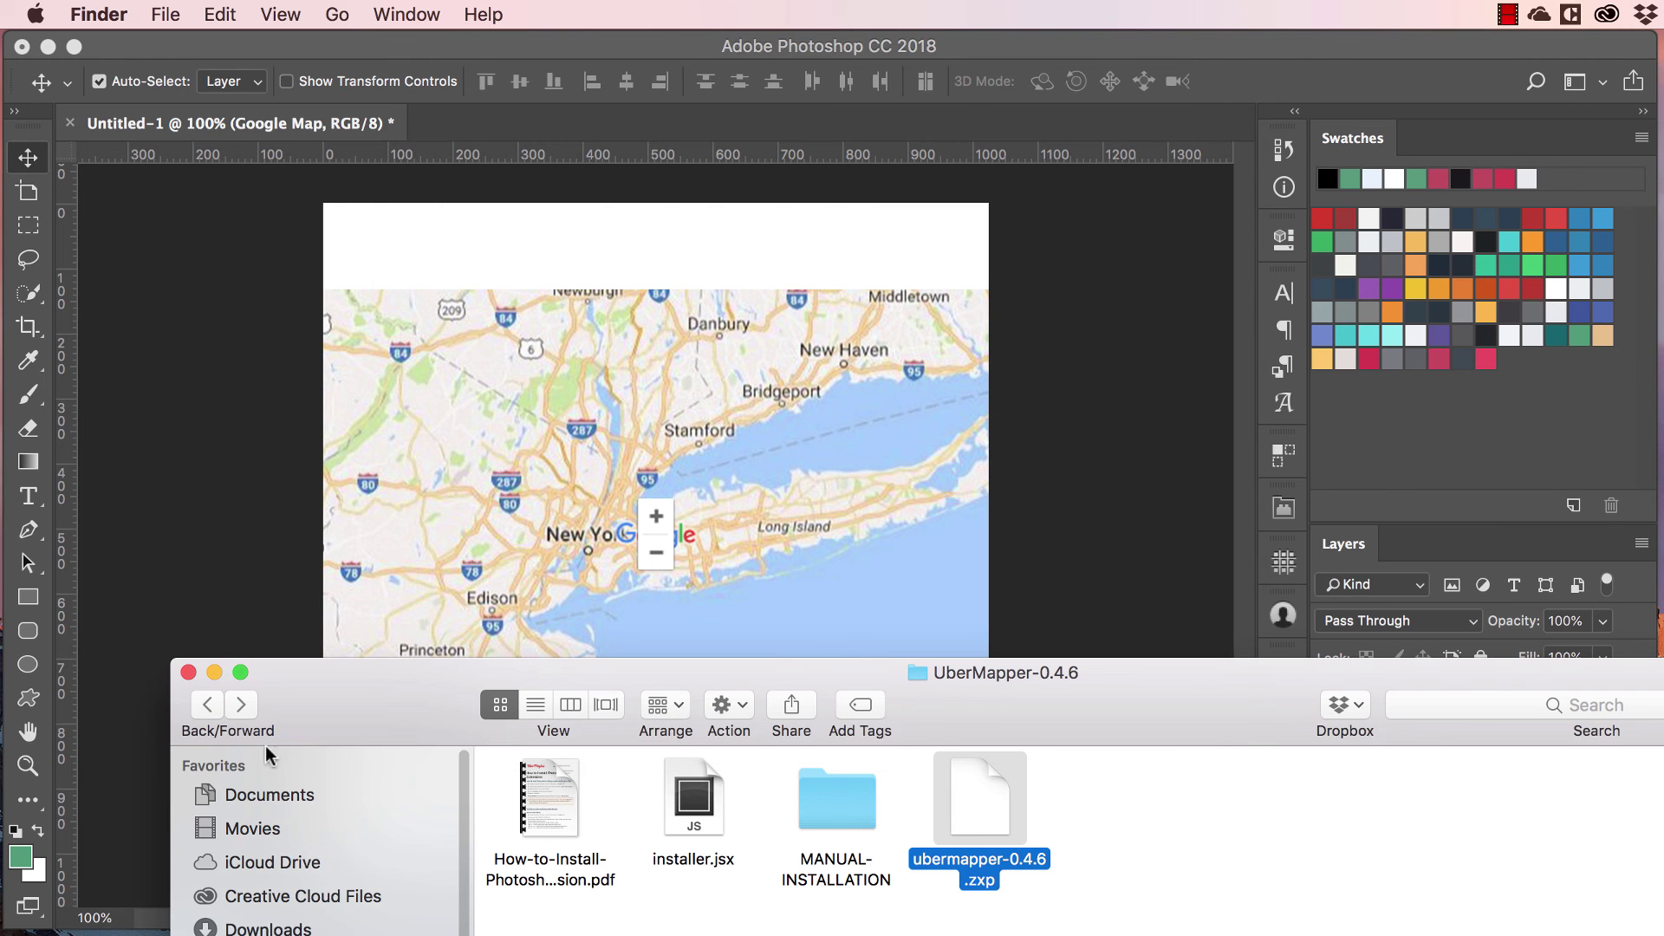
click(188, 672)
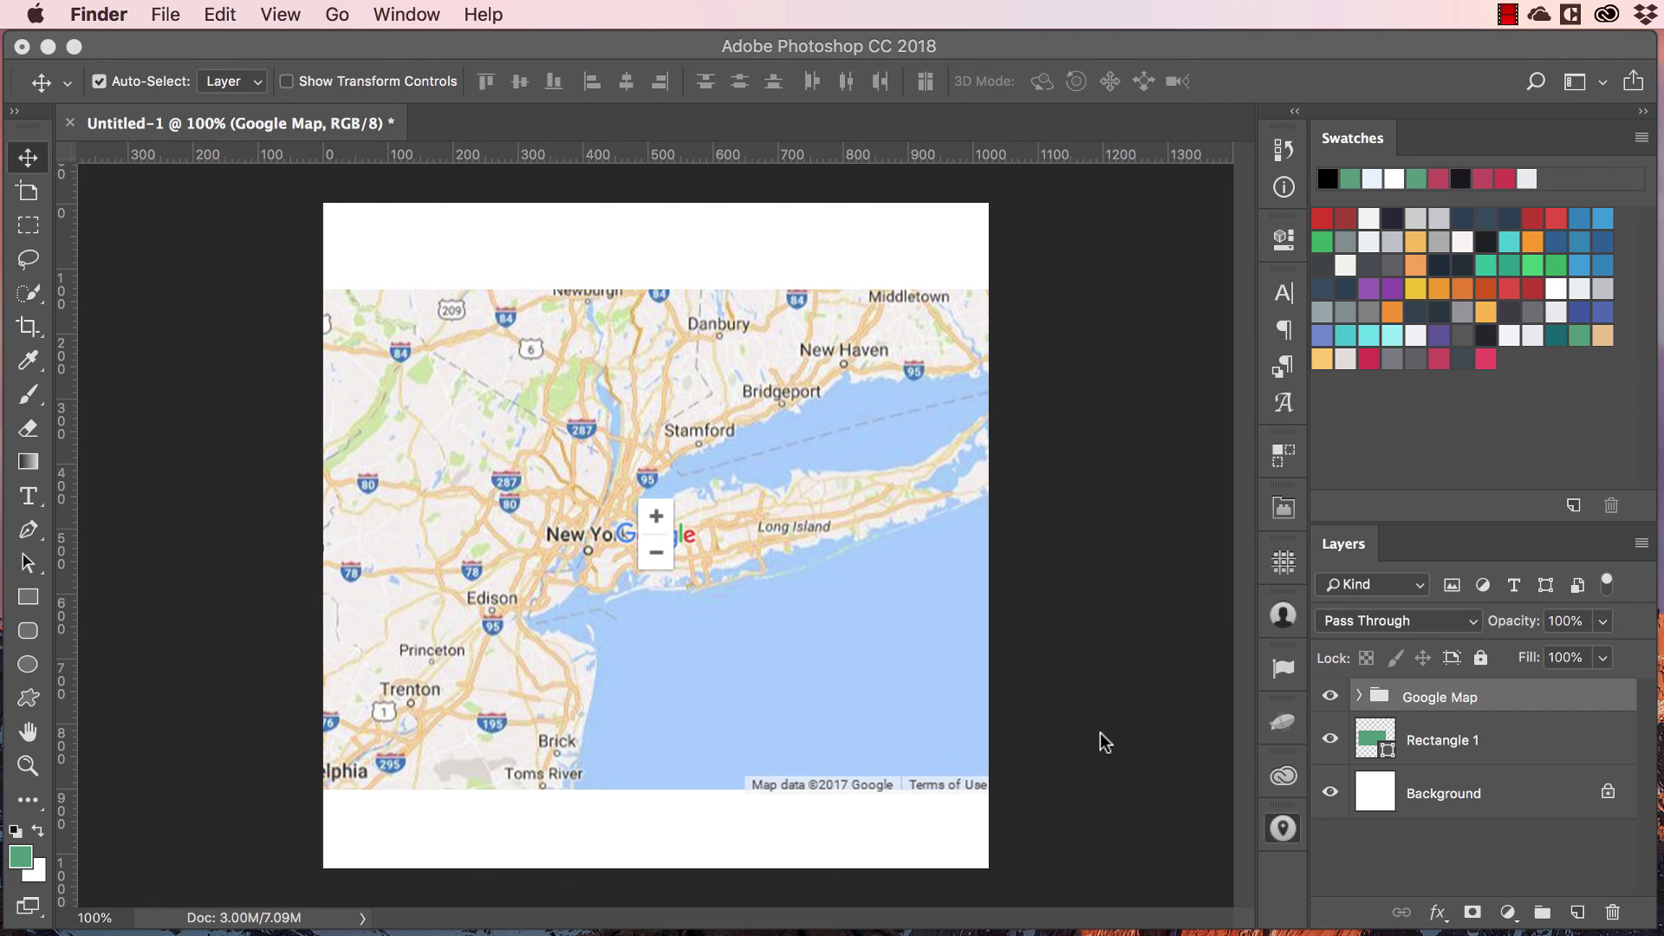